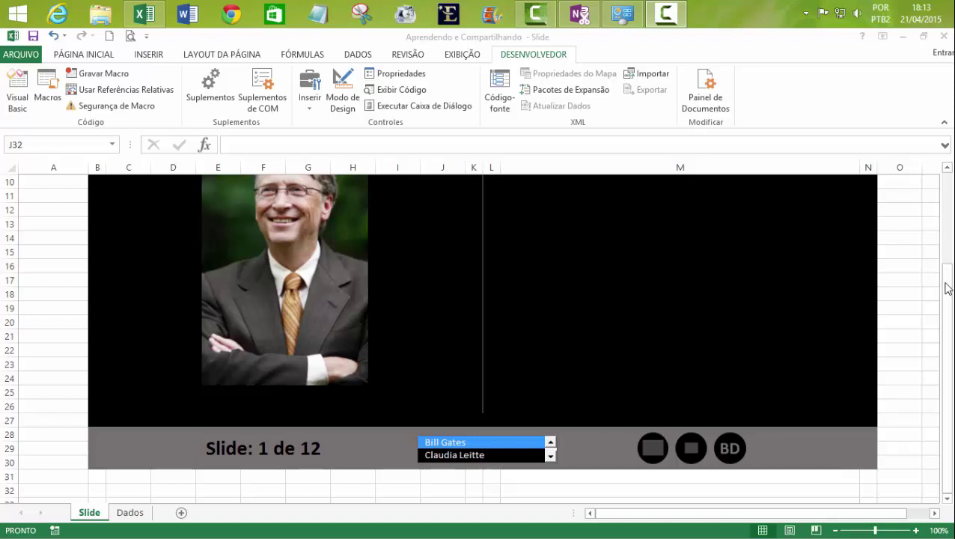
Step: Pick Claudia Leitte and Bill Gates in the list, then Neymar in M27, watching the photo change
left_click(464, 455)
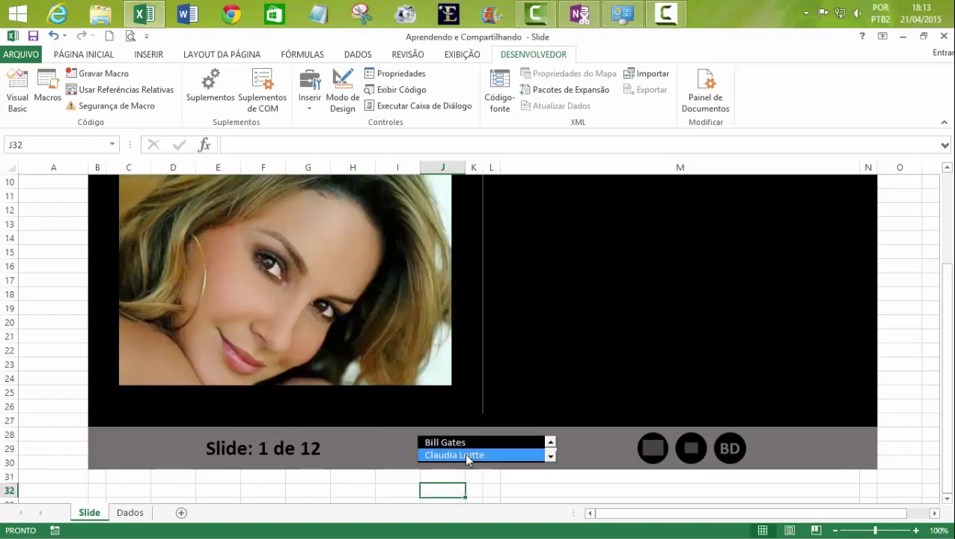
left_click(452, 443)
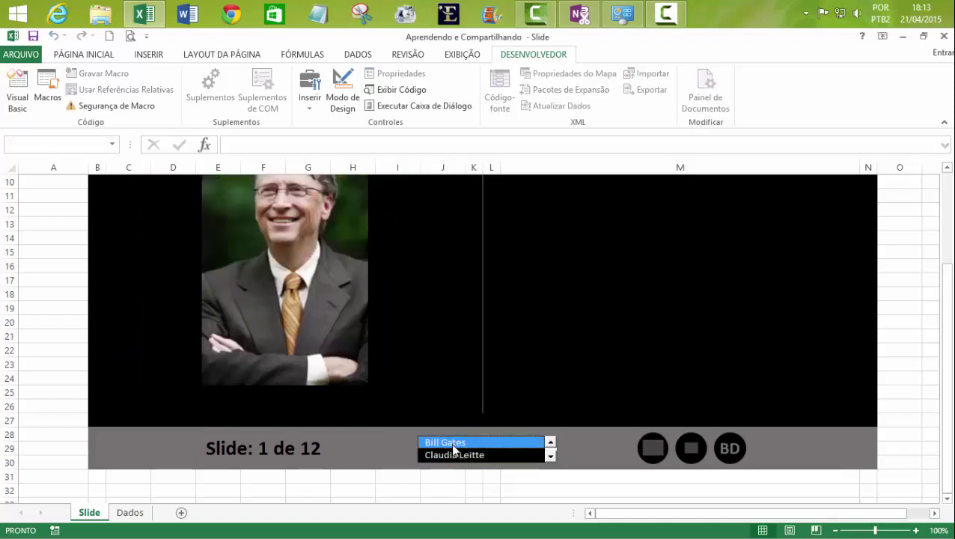
left_click(456, 453)
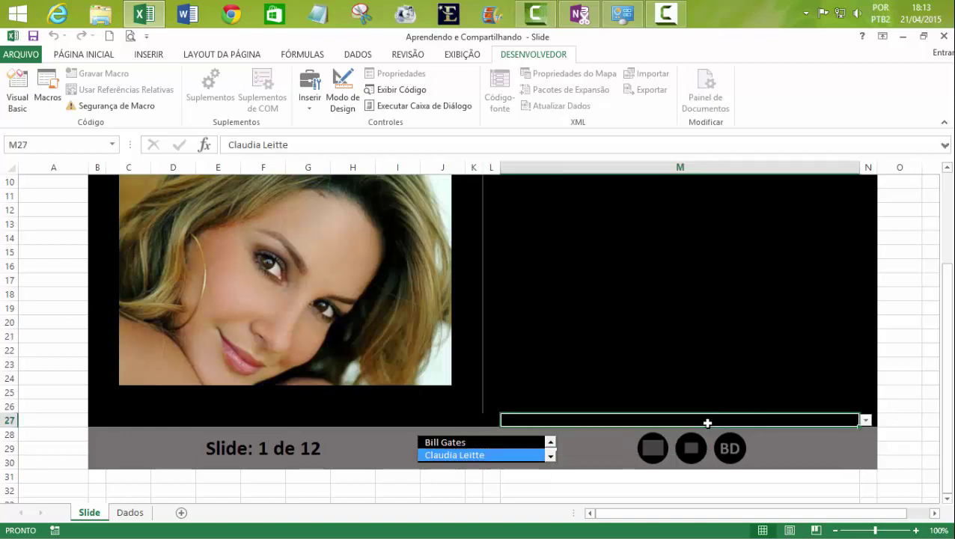
left_click(865, 420)
left_click(599, 454)
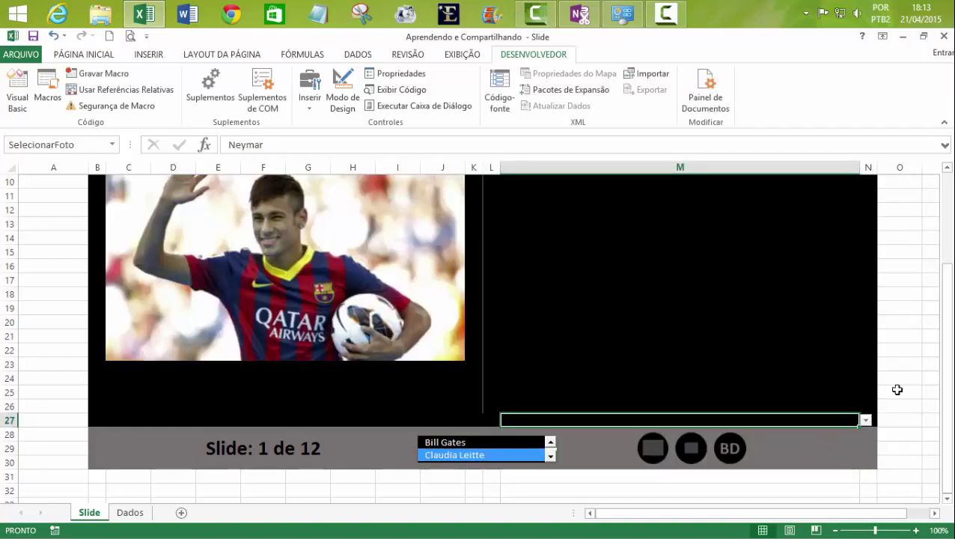
Step: Look over the Dados sheet and the Slide counter, then open the Visual Basic editor
left_click(131, 512)
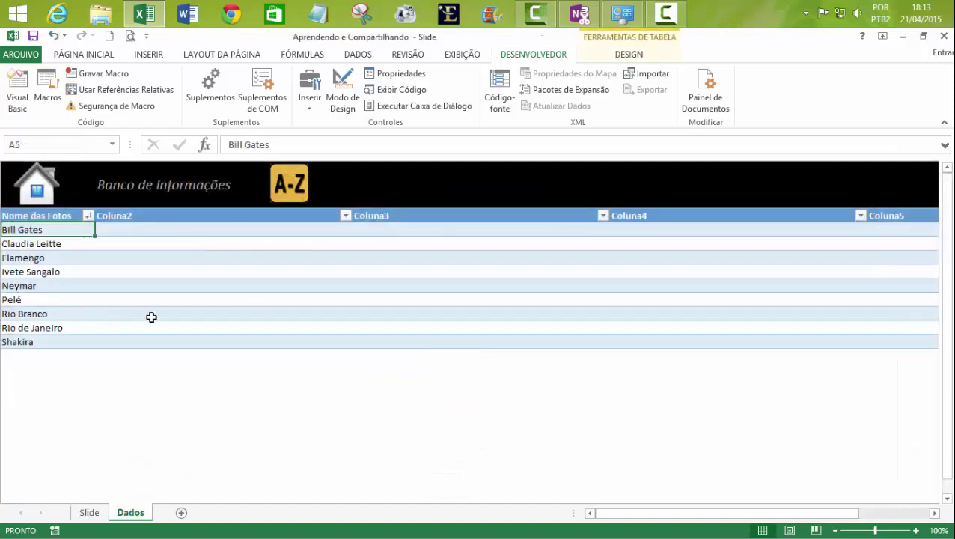
left_click(89, 514)
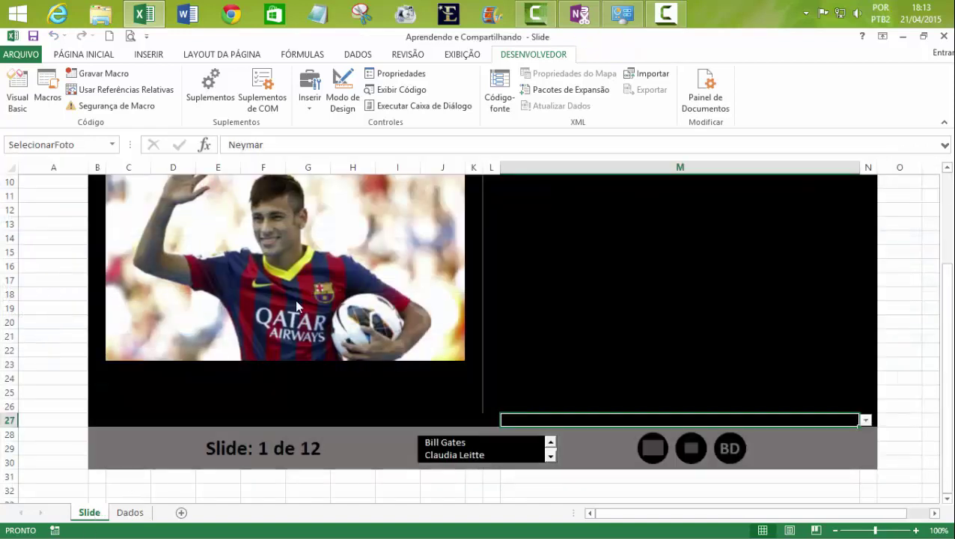
left_click(261, 450)
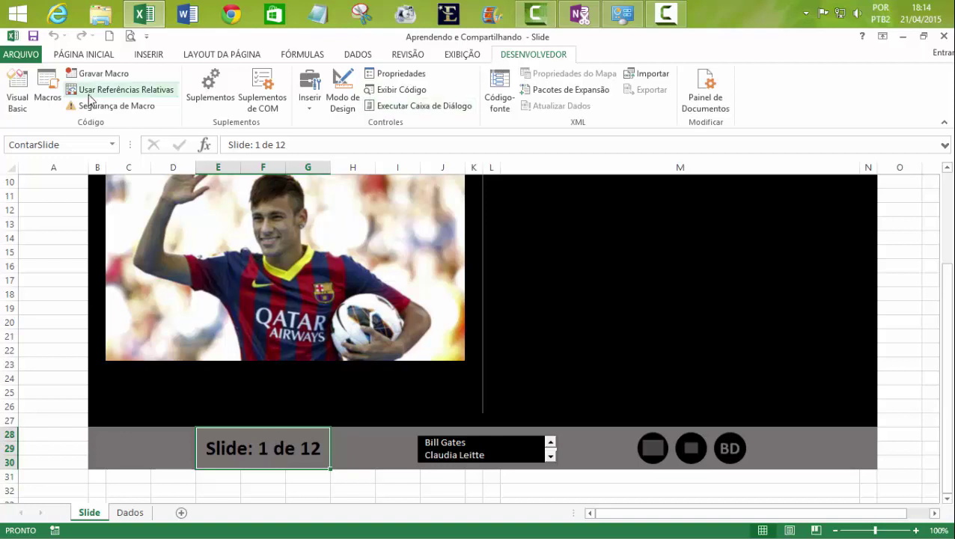
left_click(335, 477)
left_click(22, 101)
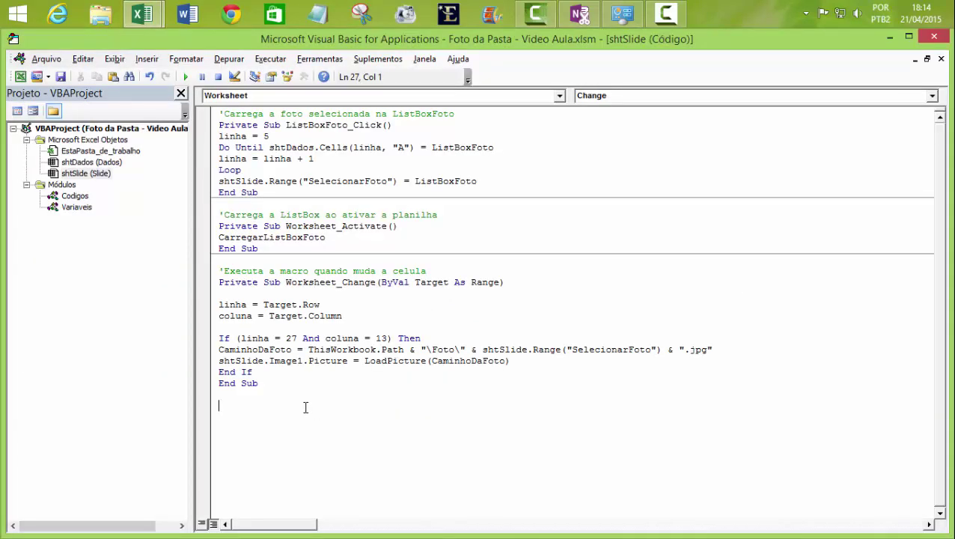
Step: Browse the shtSlide and Codigos code, finishing in the Variaveis module's public declarations
left_click(89, 176)
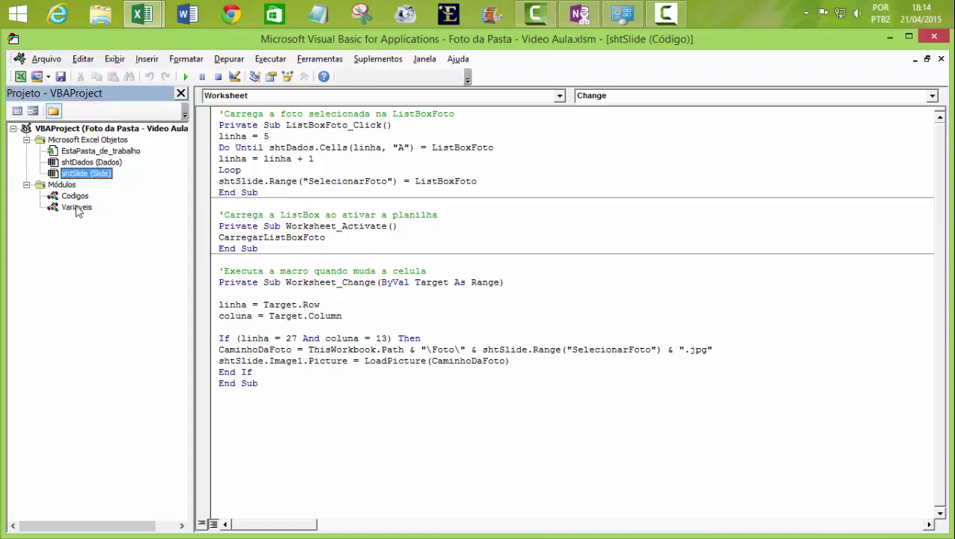
left_click(243, 406)
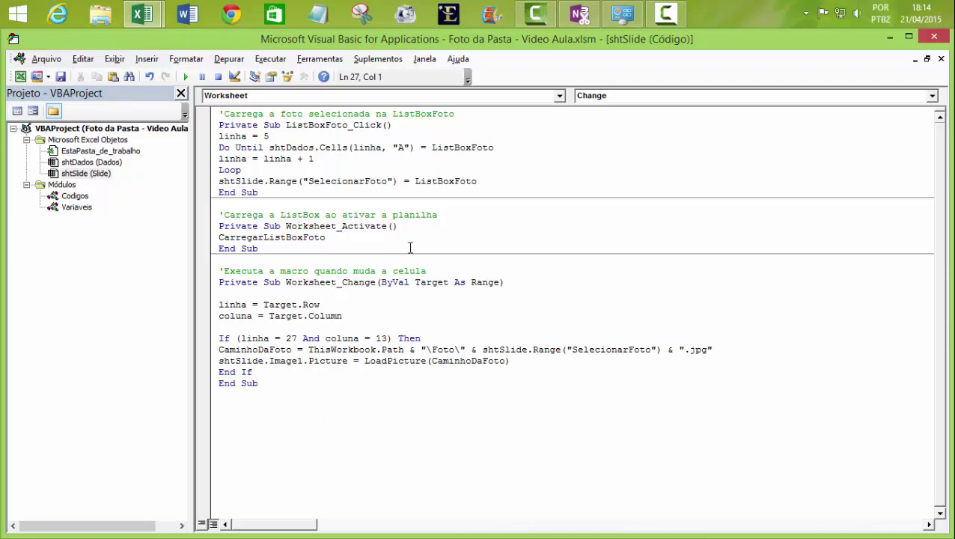
double_click(71, 196)
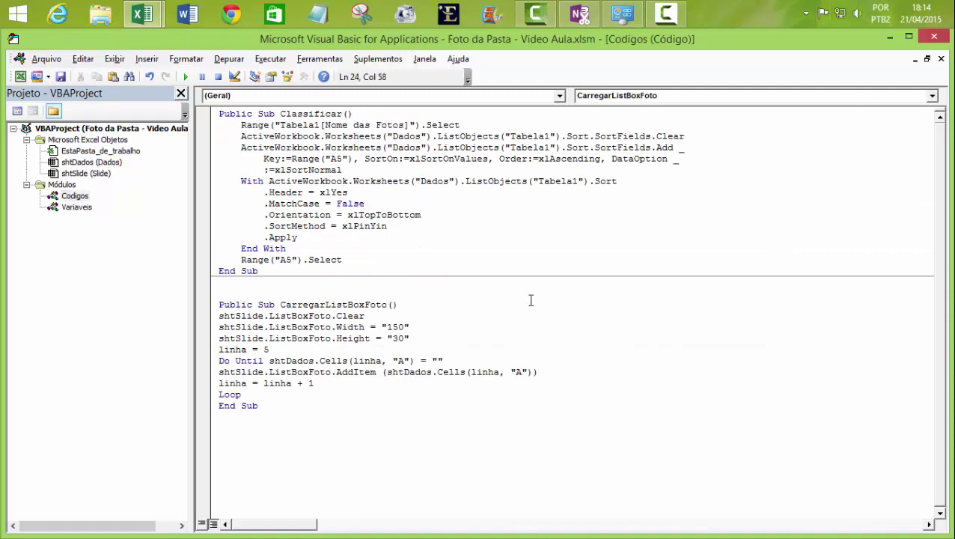
left_click(91, 175)
double_click(87, 173)
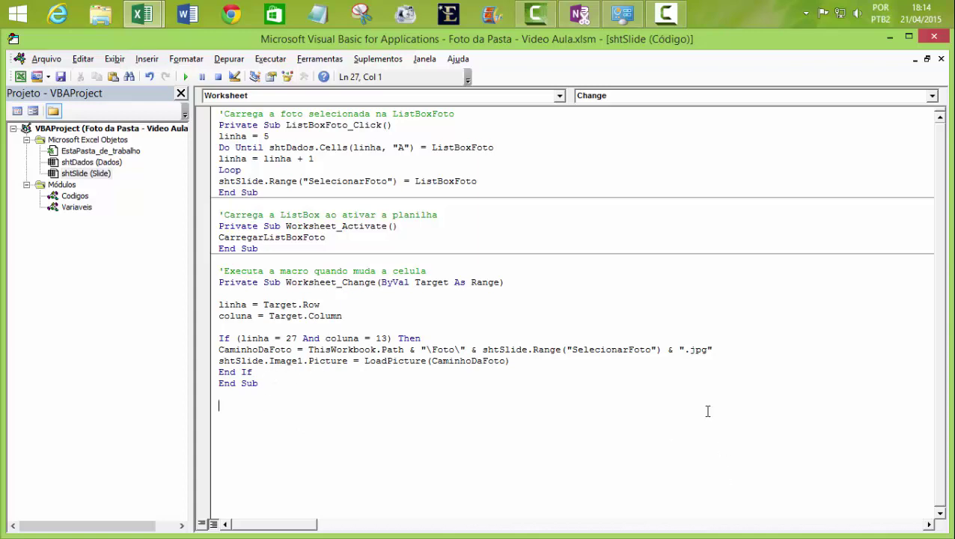
double_click(71, 207)
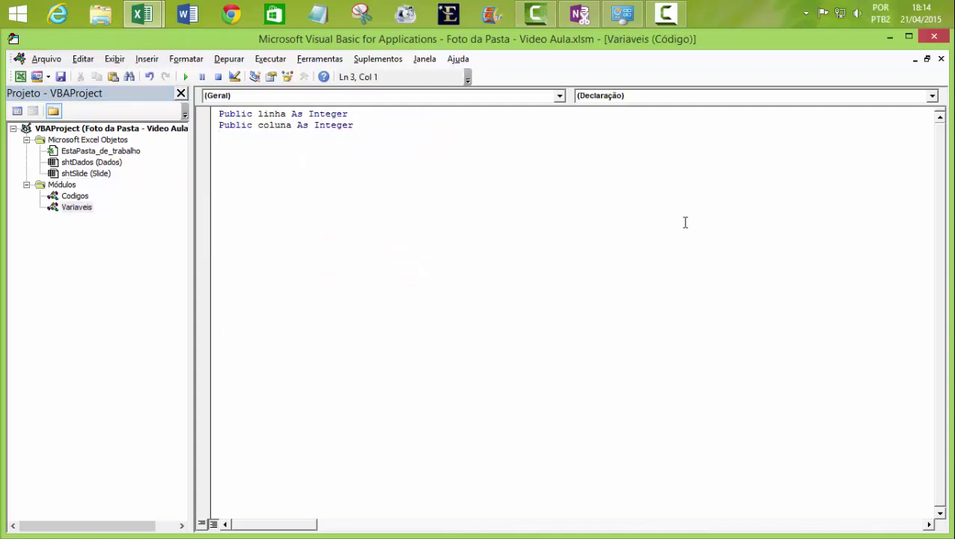
Step: Declare Public selecao As Integer and Public totalslide As Integer, then return to Excel
type("public s")
type("elecao")
type(" as ")
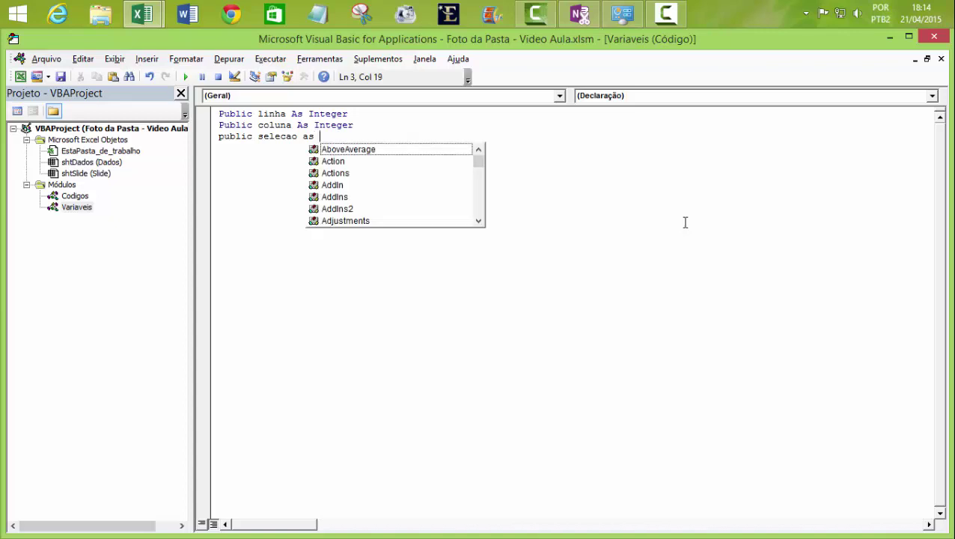
type("In")
key("Tab")
key("Return")
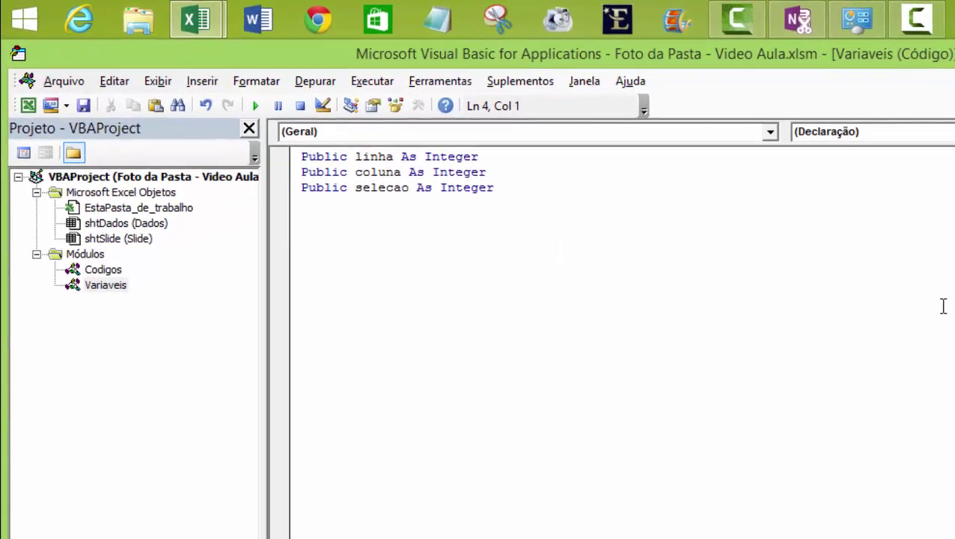
type("public ")
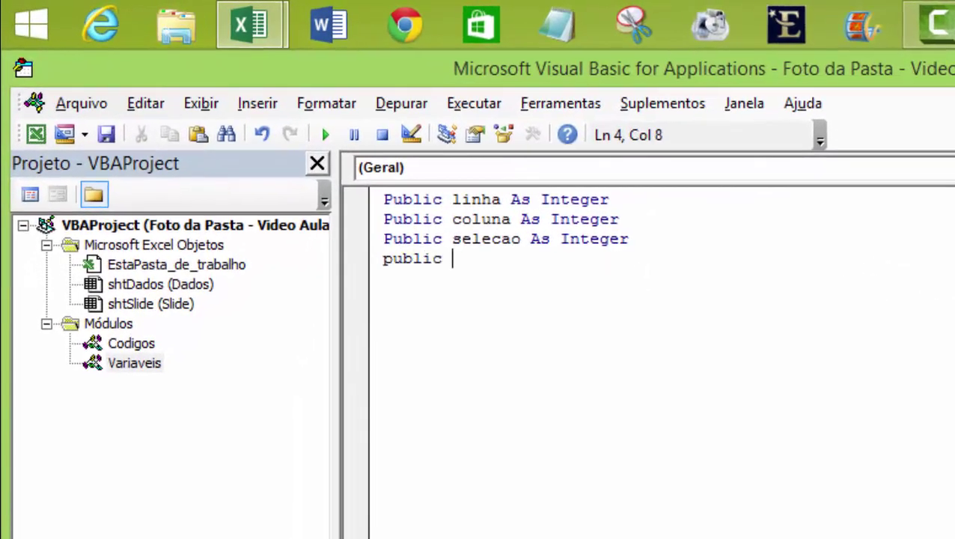
type("tot")
type("alslide")
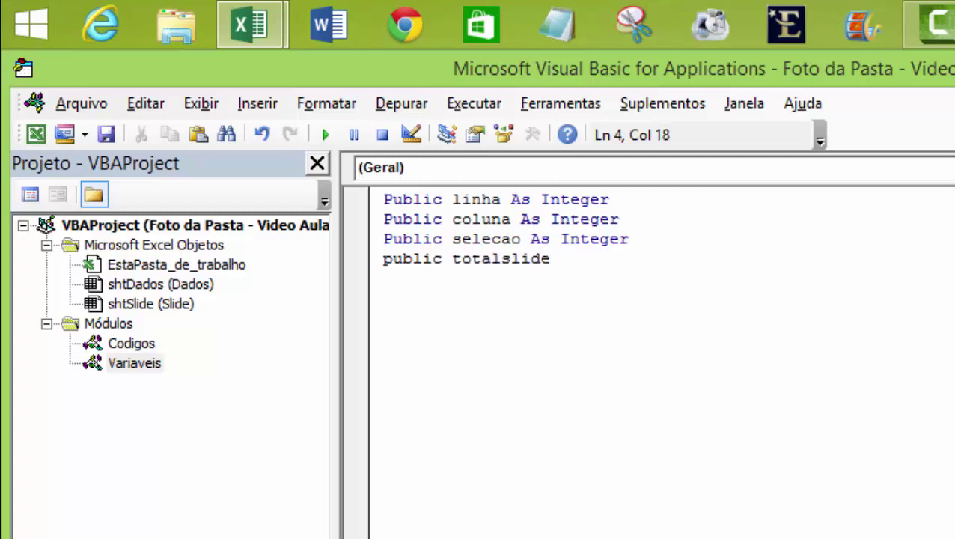
type(" as ")
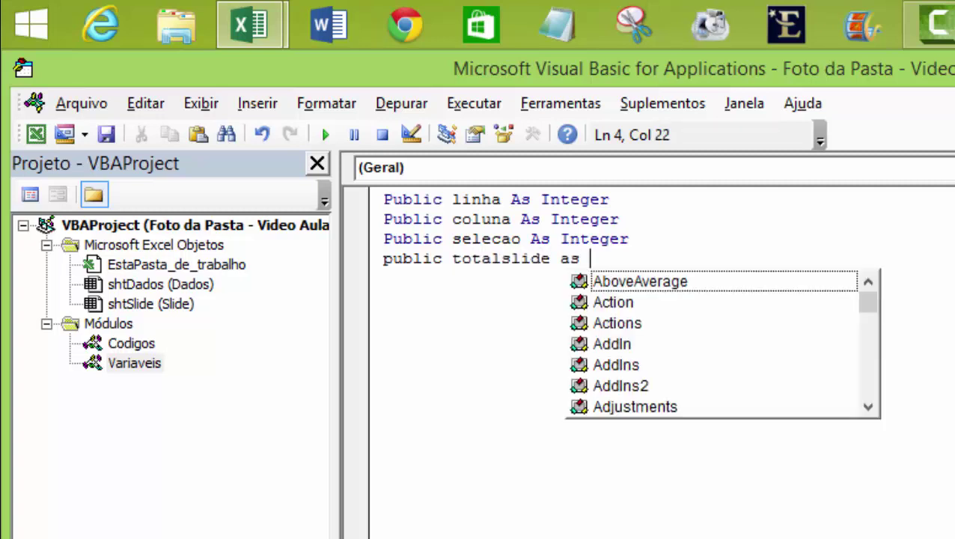
type("integer")
key("Return")
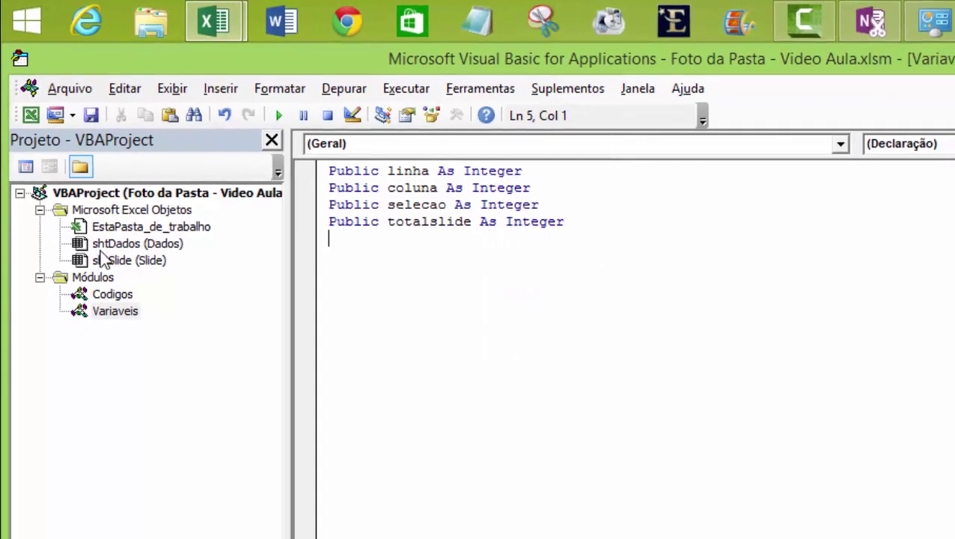
left_click(86, 89)
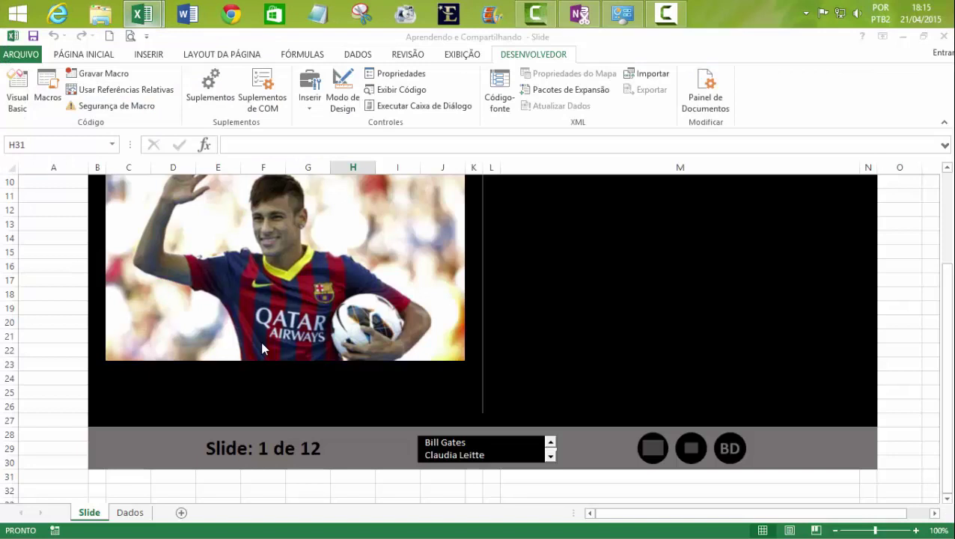
Step: Check the Slide counter while switching photos to Bill Gates and Claudia Leitte
left_click(254, 454)
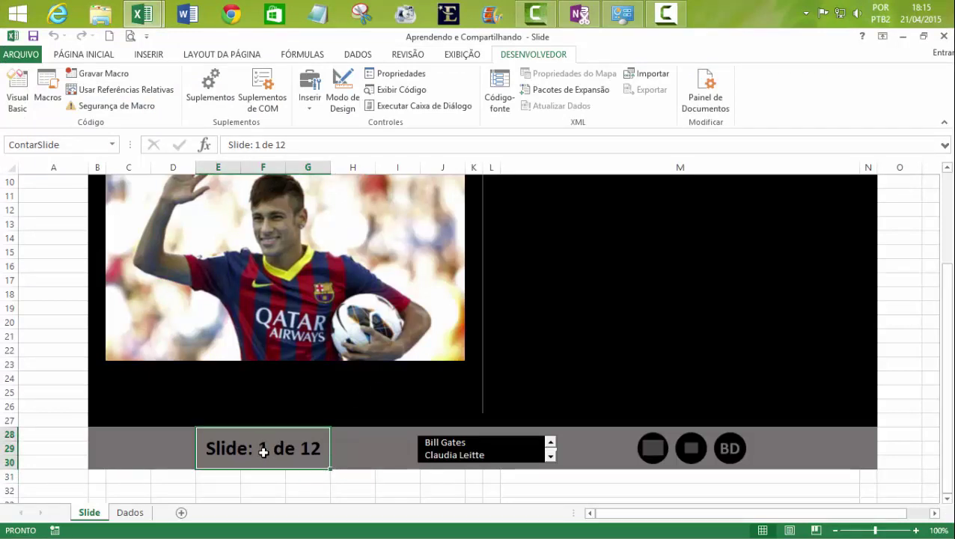
left_click(445, 444)
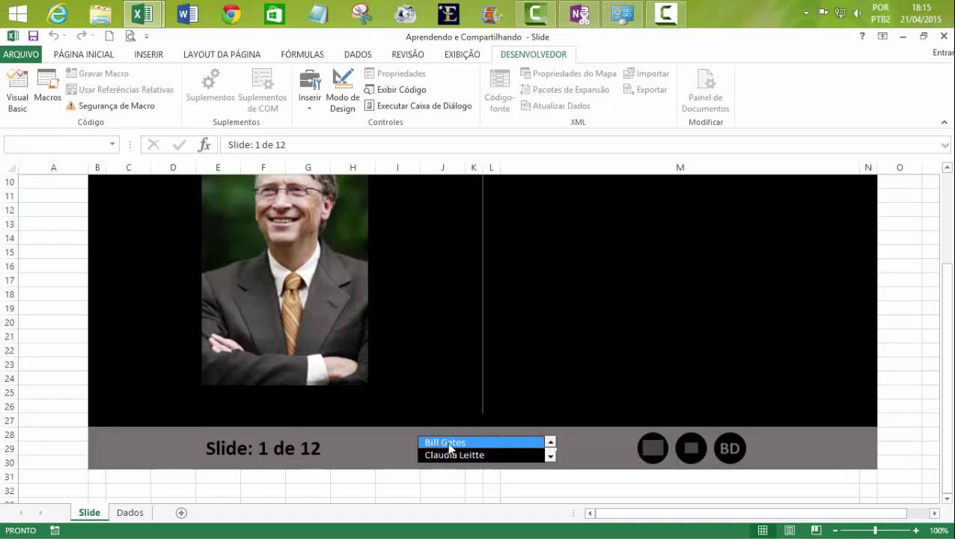
left_click(128, 511)
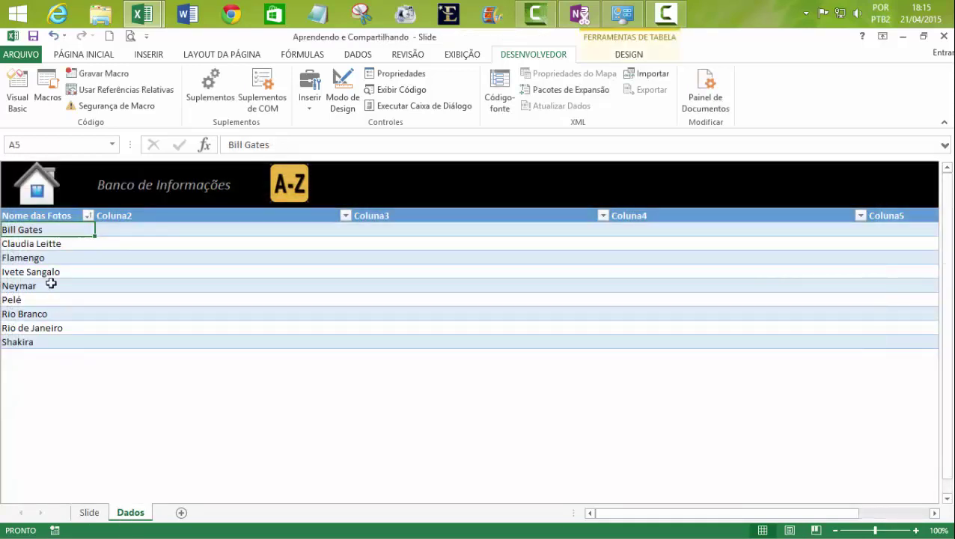
left_click(89, 513)
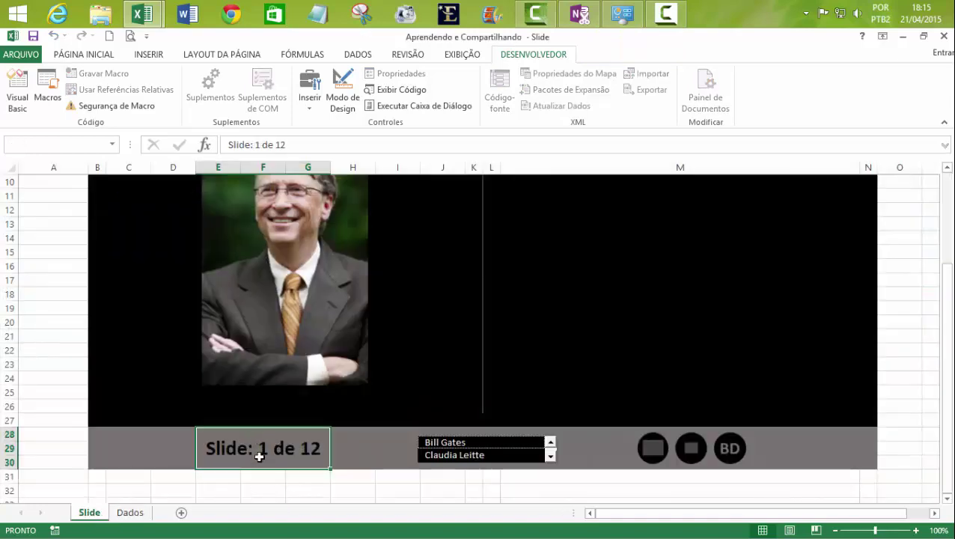
left_click(447, 456)
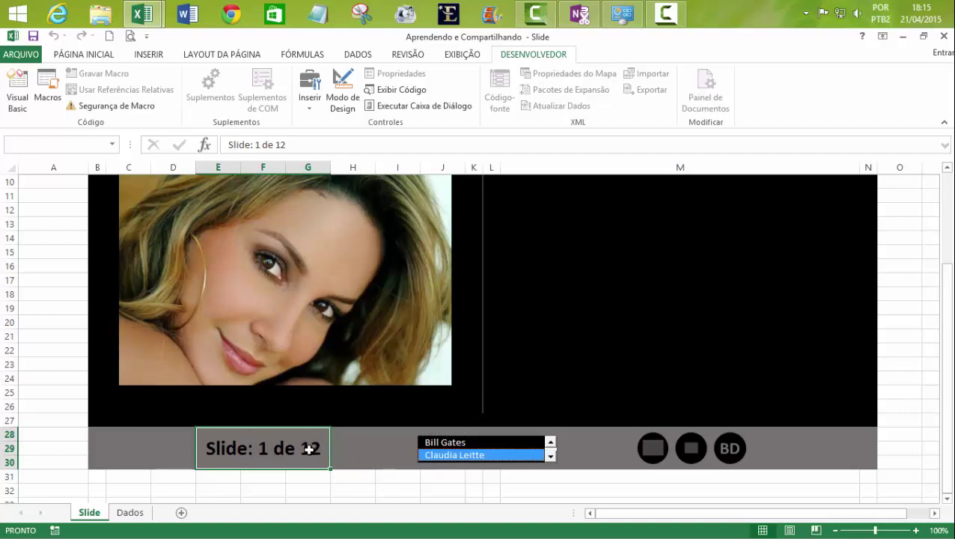
Step: Select the photo names in the Dados sheet, return to Slide, and bring back the VBA editor
left_click(130, 513)
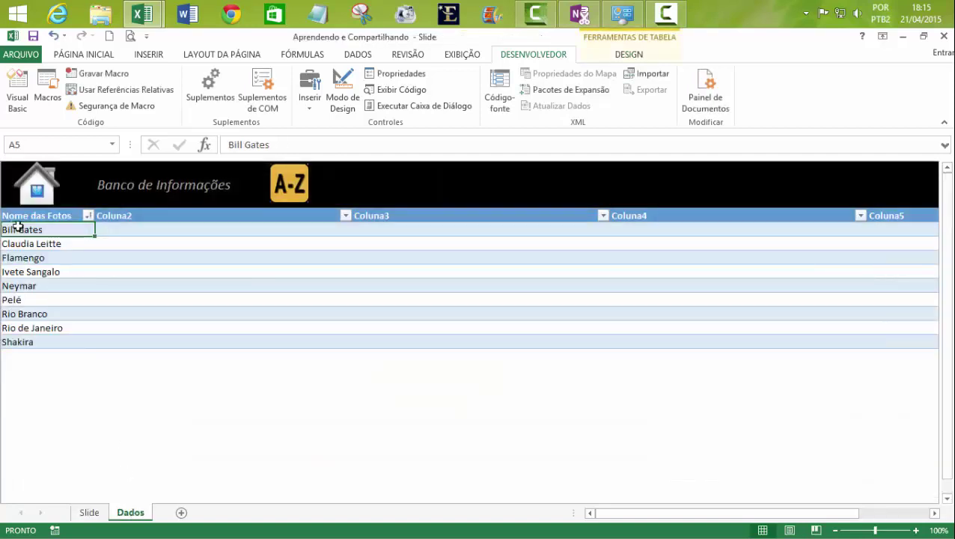
left_click_drag(15, 229, 11, 341)
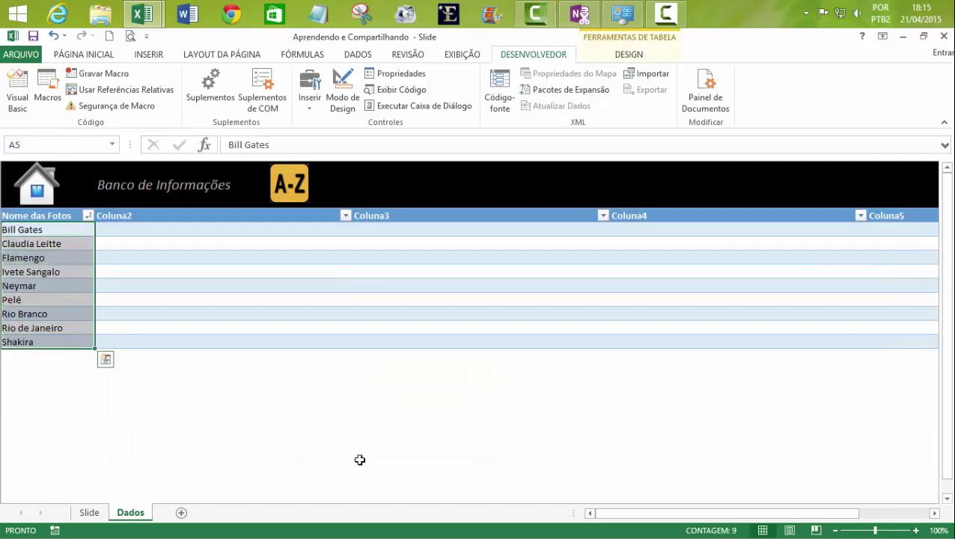
left_click(89, 513)
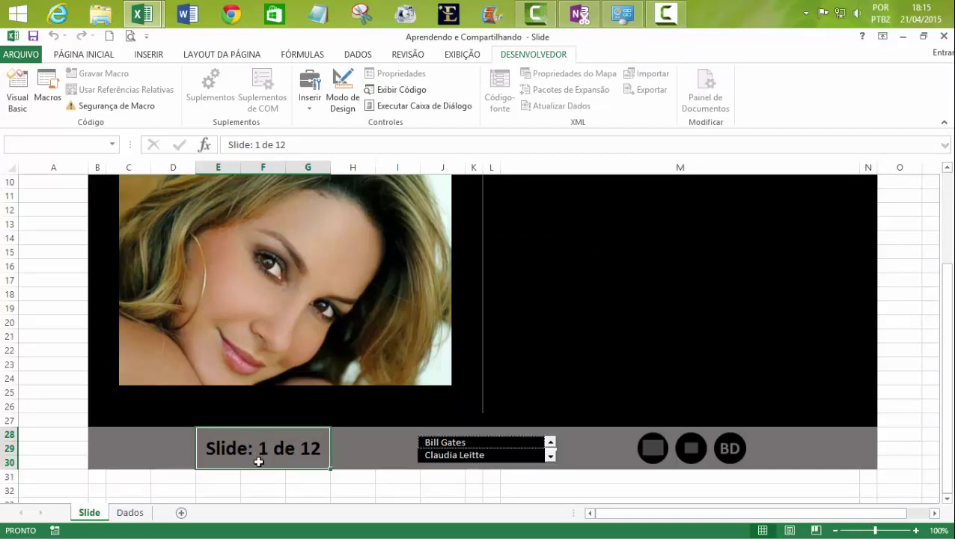
left_click(142, 25)
mouse_move(143, 14)
left_click(275, 132)
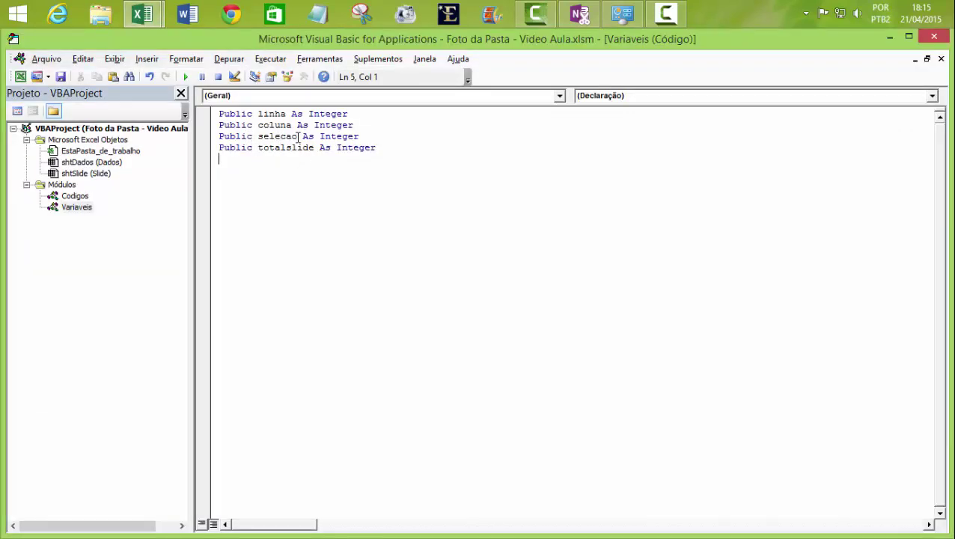
Step: In shtSlide's code, start Sub ContarSlides with the comment 'Mostra a posição, no BD, da foto selecionada'
left_click(271, 137)
double_click(78, 174)
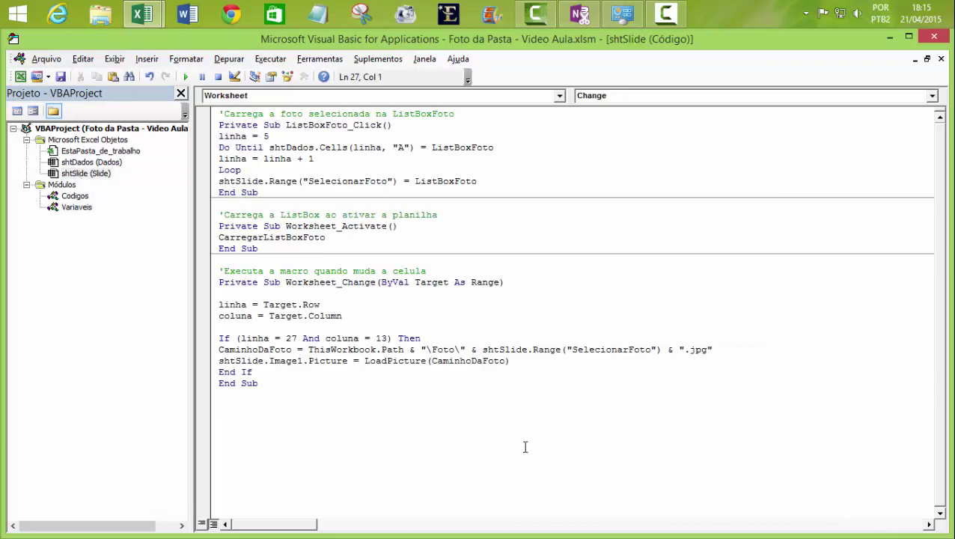
type("sub C")
type("ontarS")
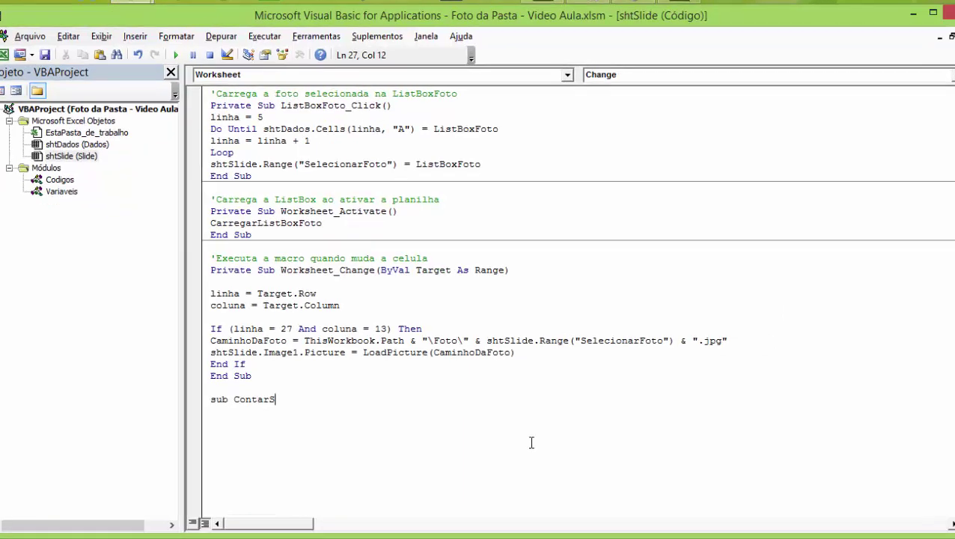
type("lides")
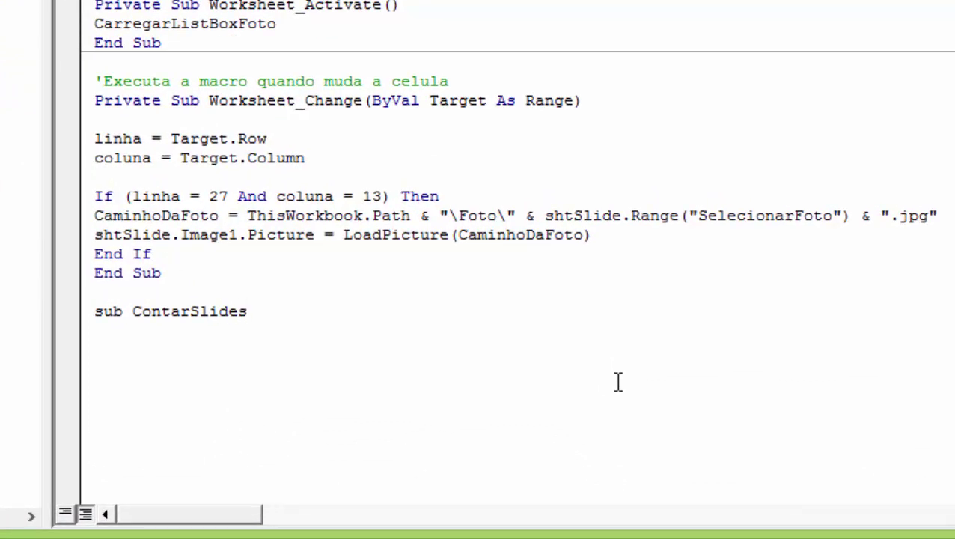
key("Return")
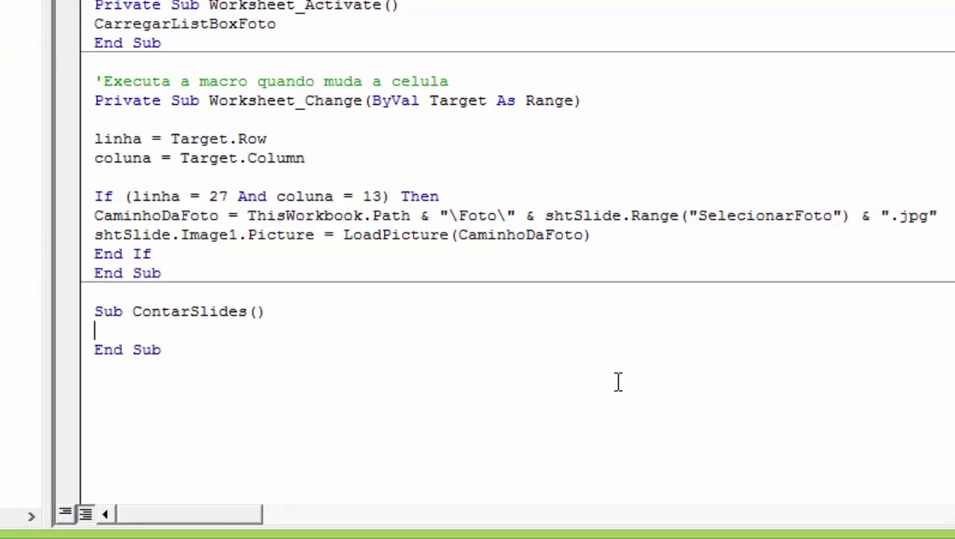
key("Return")
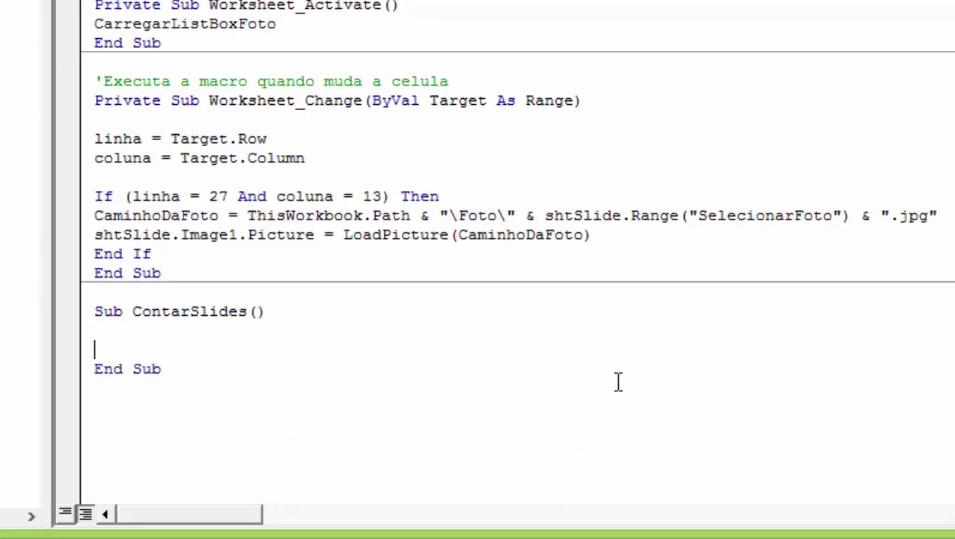
type("'Mostra")
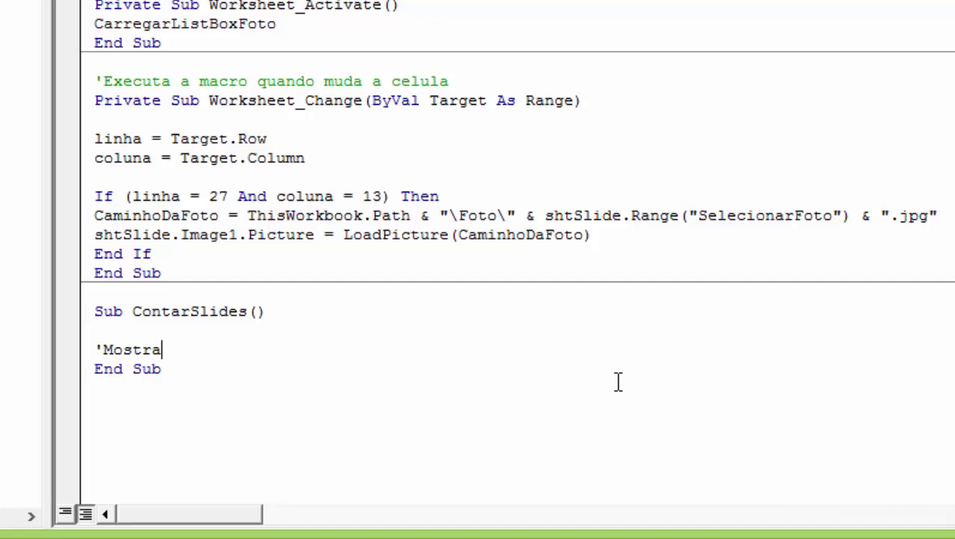
type(" a posi")
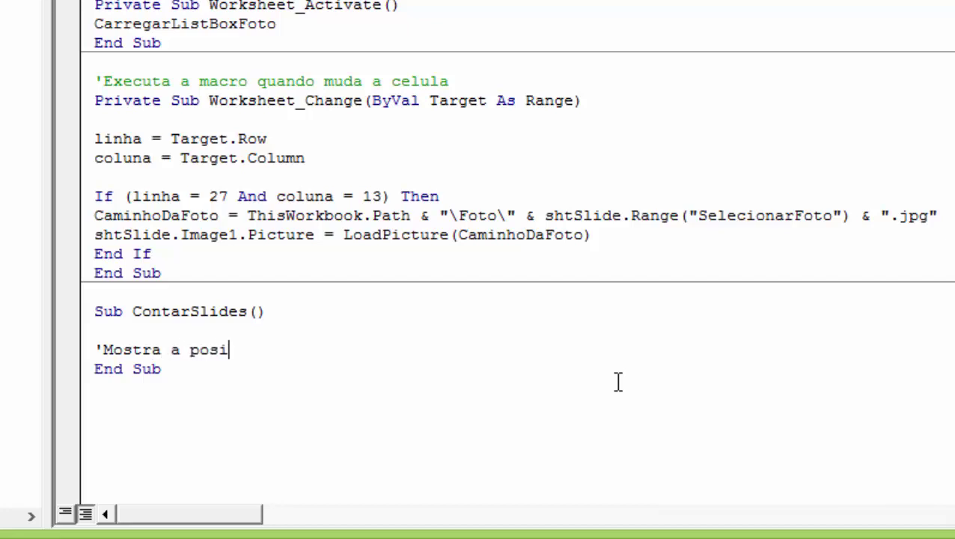
type("ção, n")
type("o ")
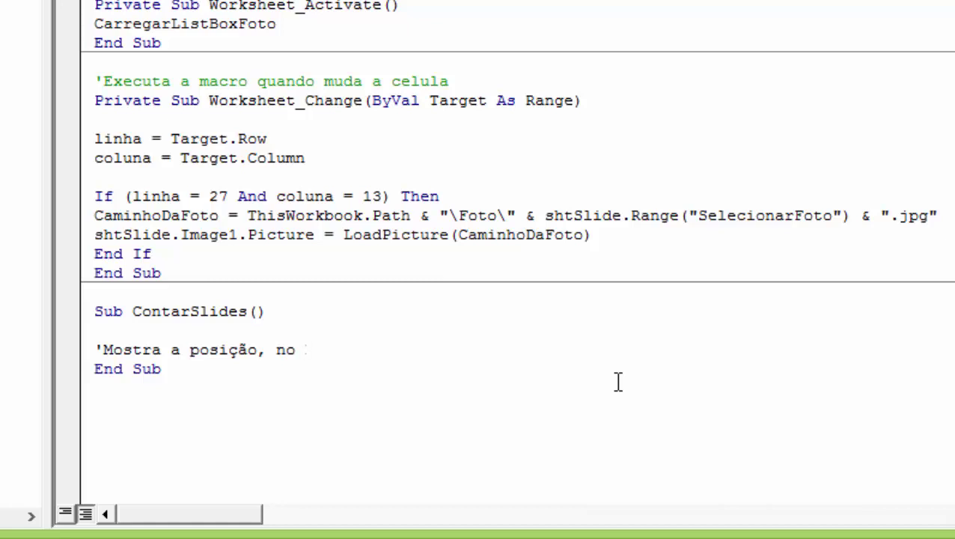
type("BD, ")
type("da fo")
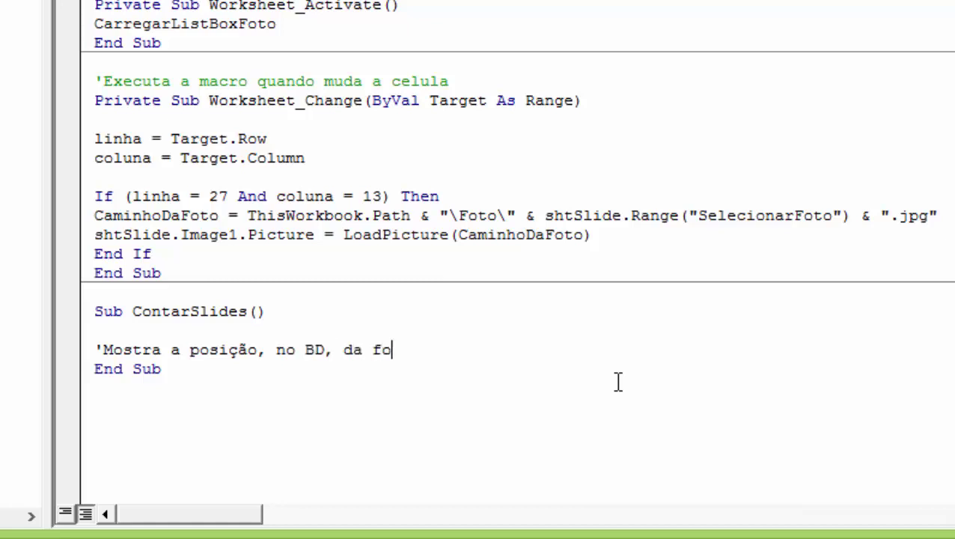
type("to ")
type("selecion")
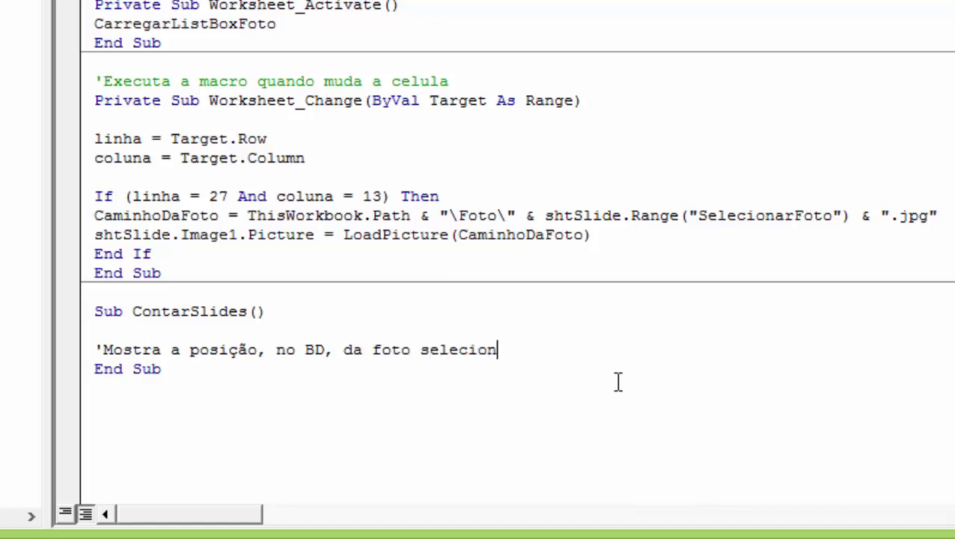
type("ada")
key("Return")
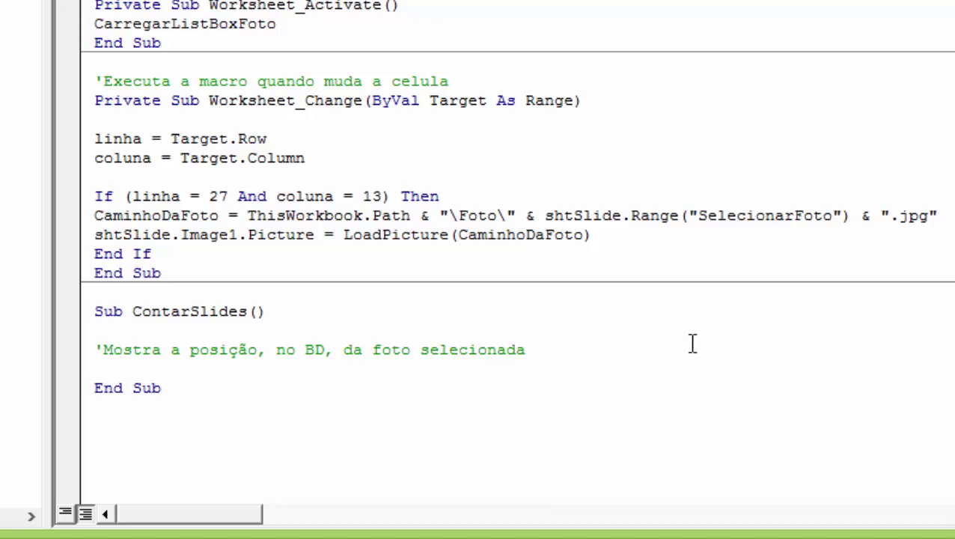
Step: Add linha = 5 and selecao = 1, then begin Do Until shtDados.Cells(linha,"A")
type("linha")
type("=5")
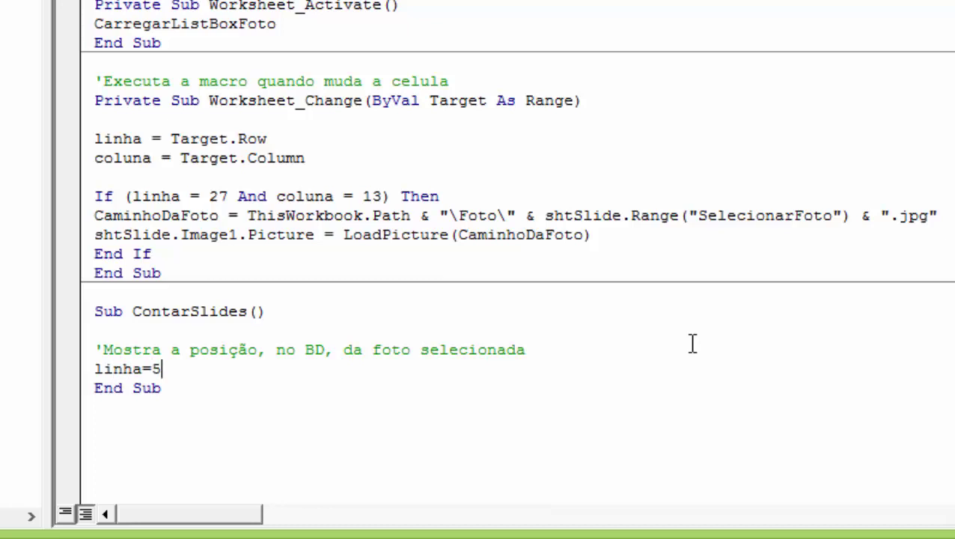
key("Return")
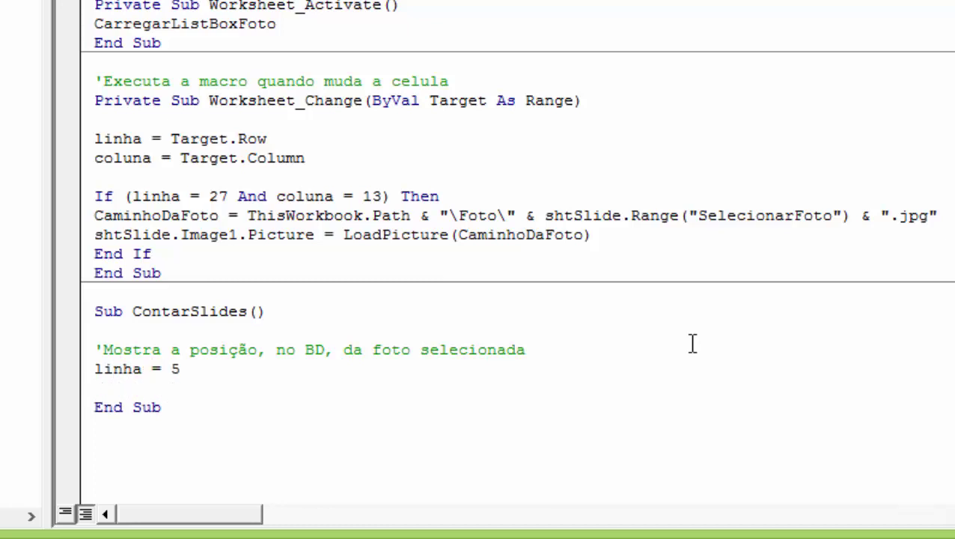
type("selec")
type("ao")
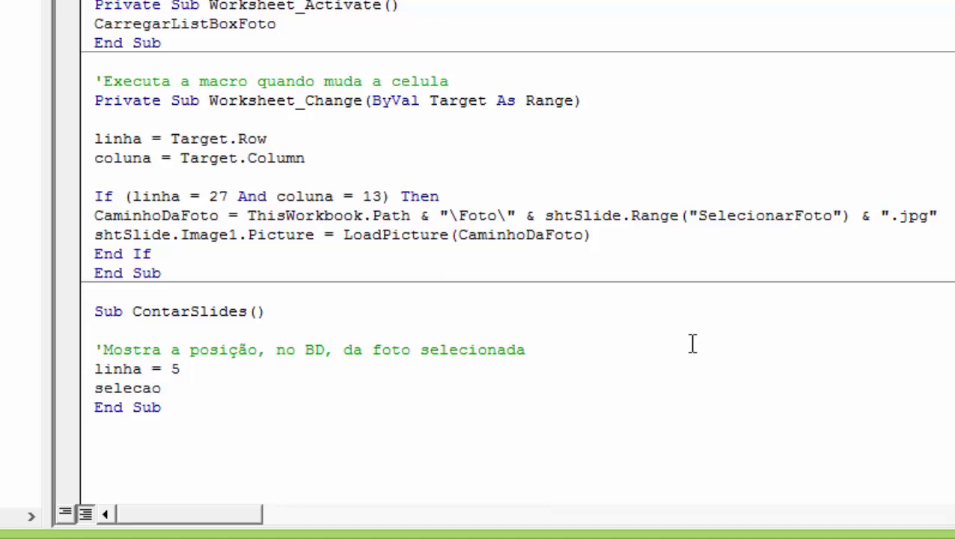
type("=1")
key("Return")
type("do")
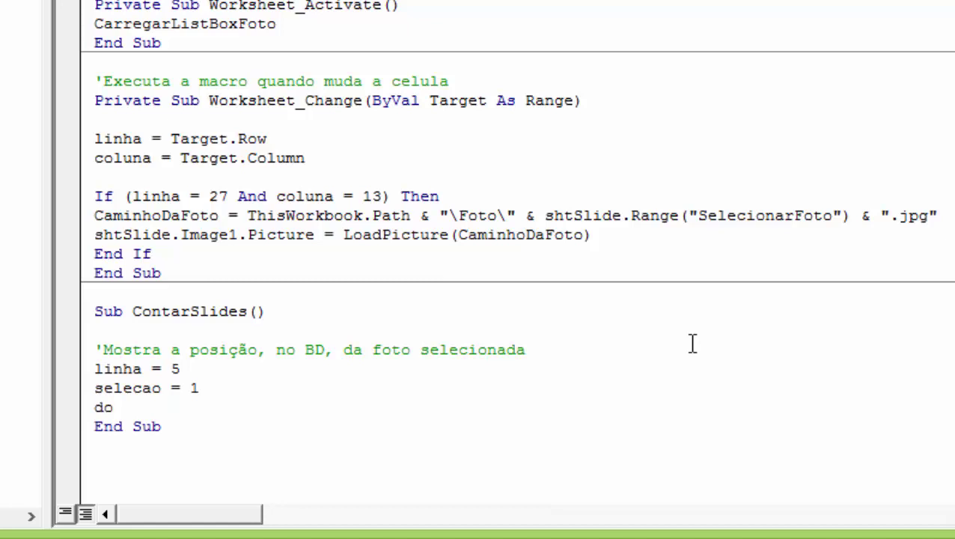
type(" unti")
type("l sh")
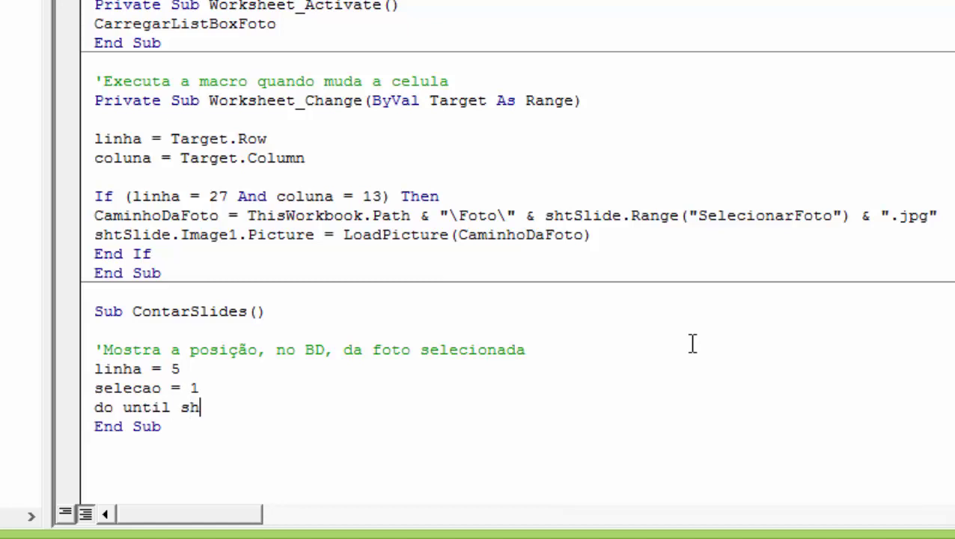
type("tdado")
type(".ce")
key("Tab")
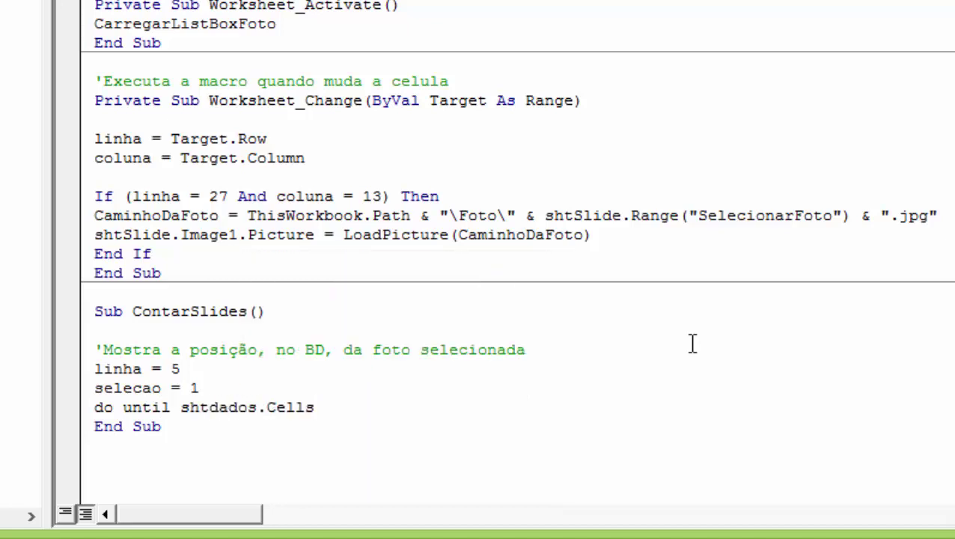
type("(linha")
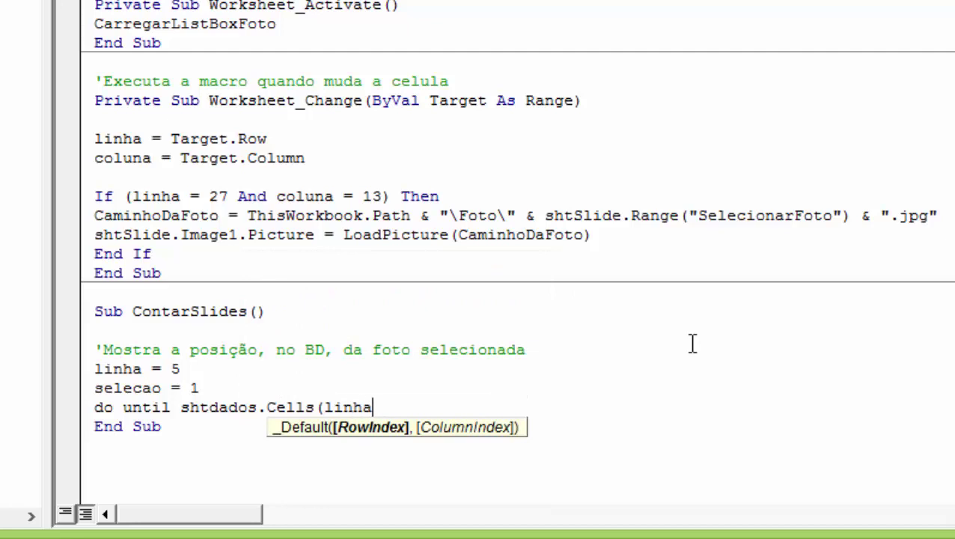
type(",\"A\"")
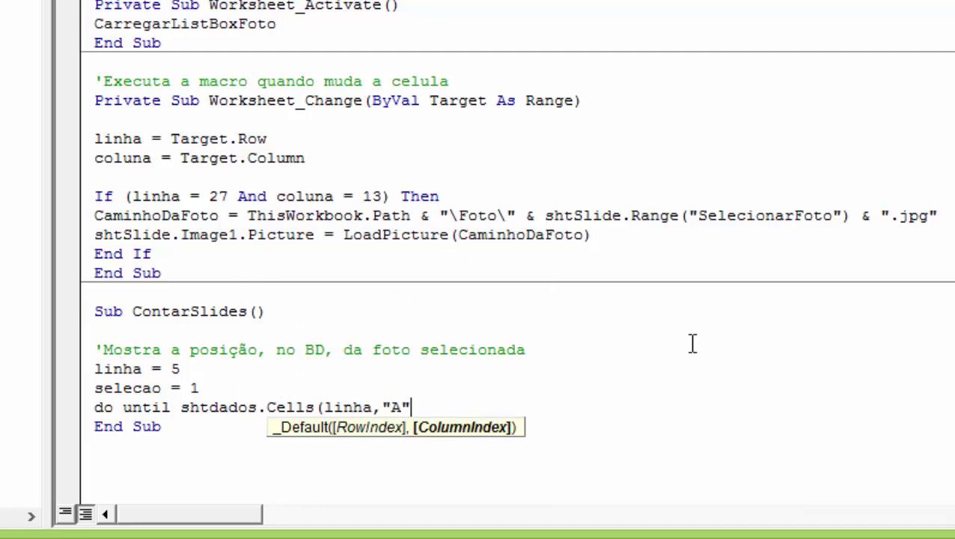
type(")=")
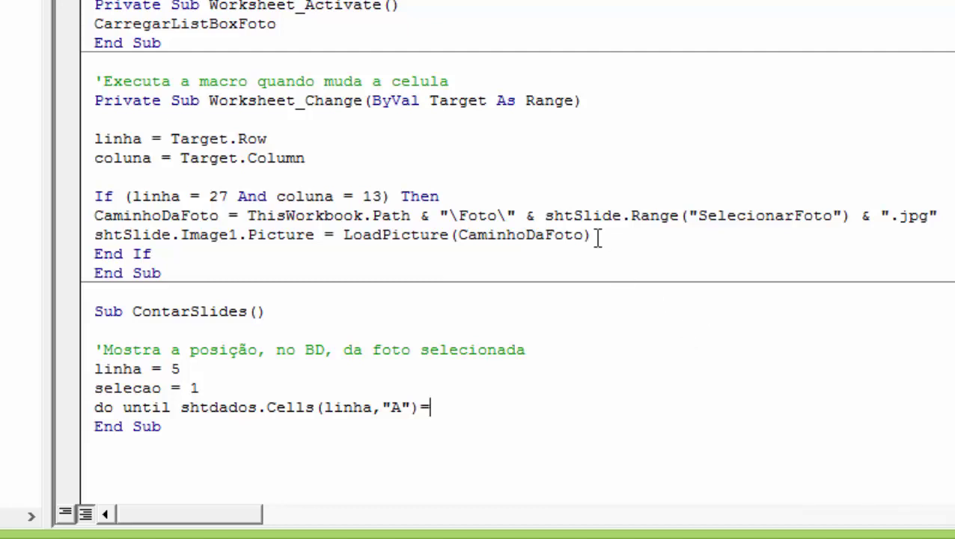
Step: Complete the Do Until condition with the copied shtSlide.Range("SelecionarFoto") reference
left_click(548, 216)
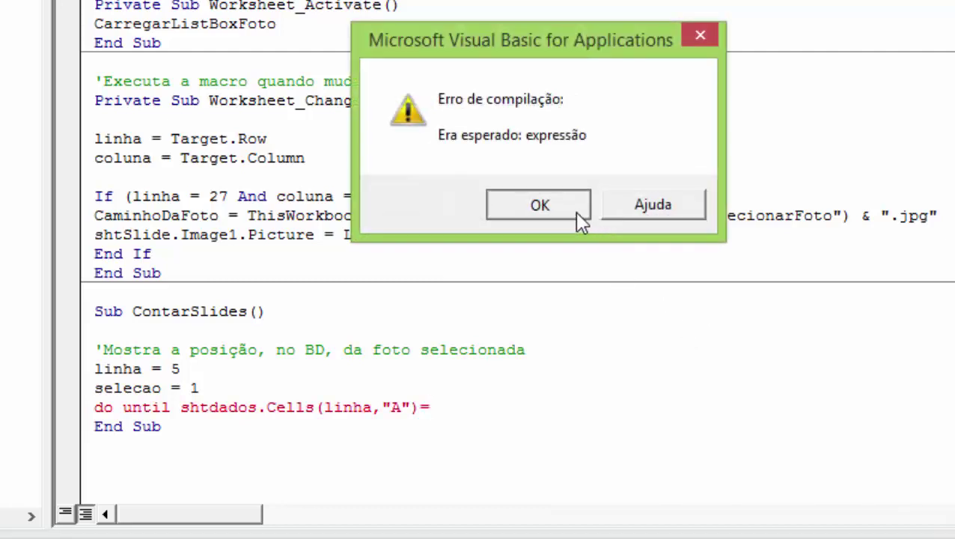
left_click(575, 211)
left_click_drag(546, 216, 850, 215)
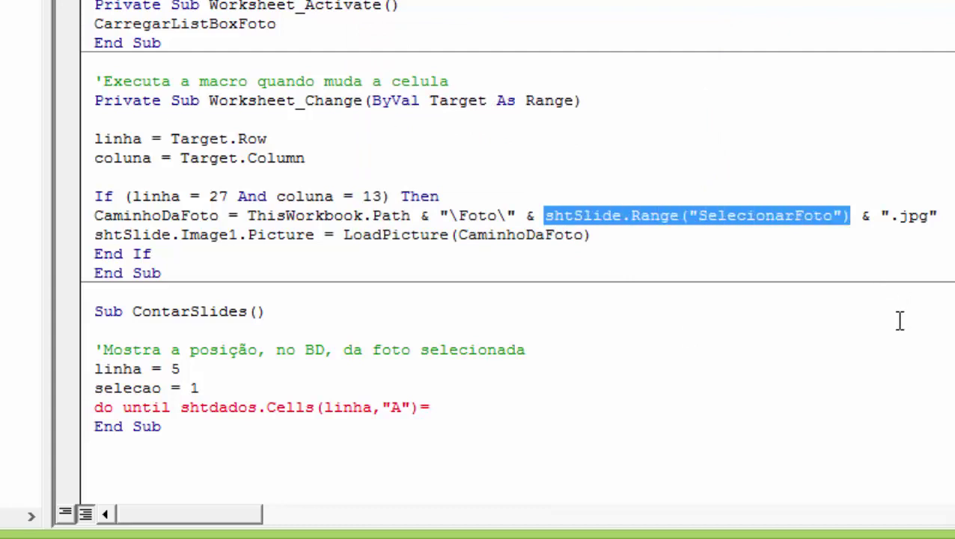
key("ctrl+c")
left_click(518, 404)
key("ctrl+v")
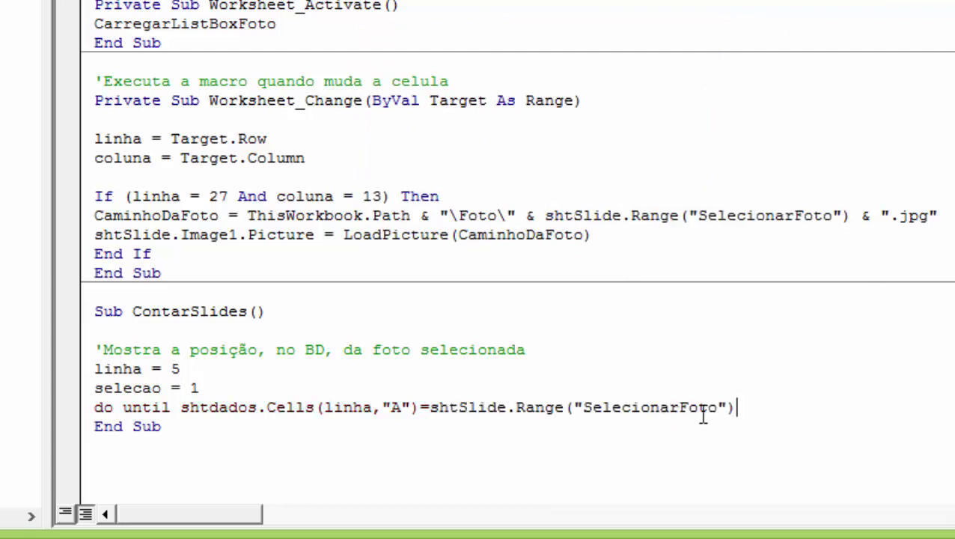
key("Return")
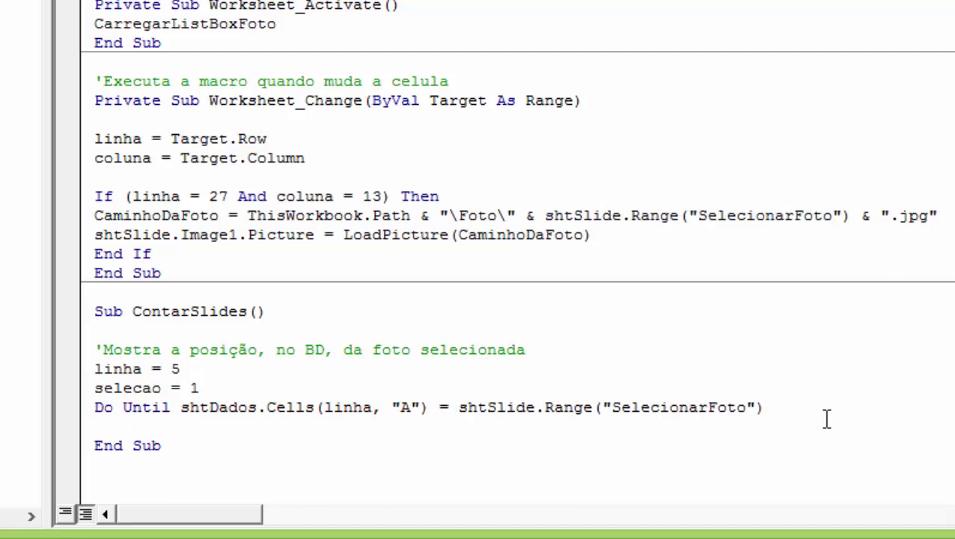
Step: Increment linha and selecao by 1 inside the loop and close it with Loop
type("lin")
type("ha=l")
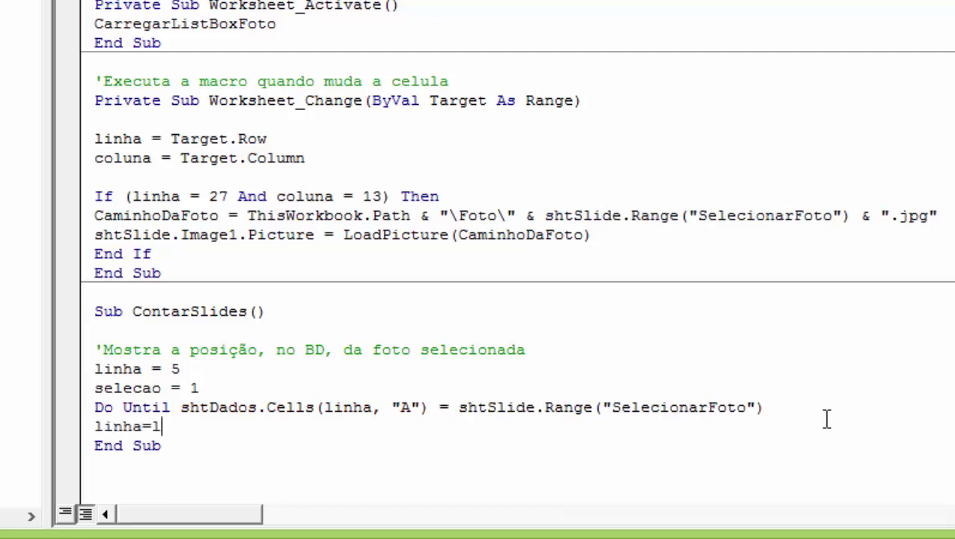
type("inha+1")
key("Return")
type("s")
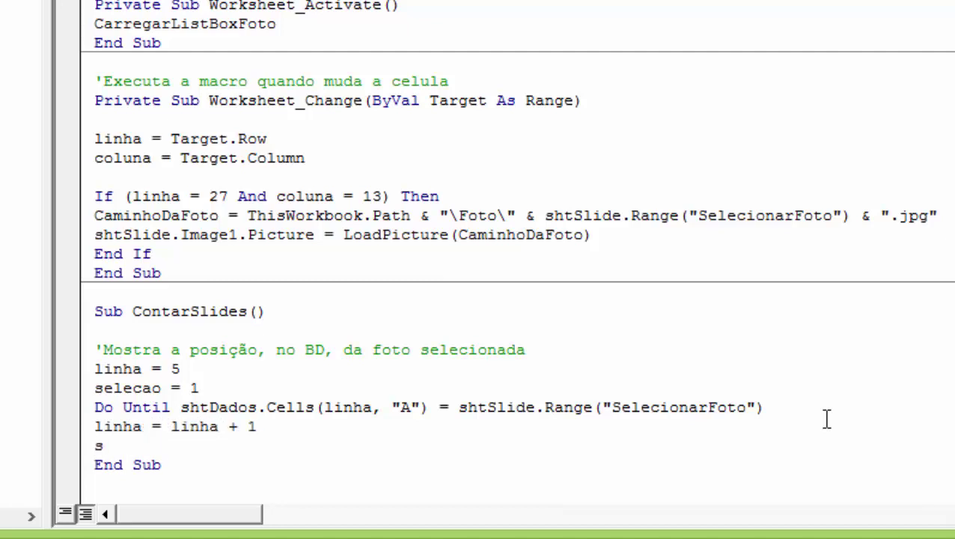
type("elecao=s")
type("el")
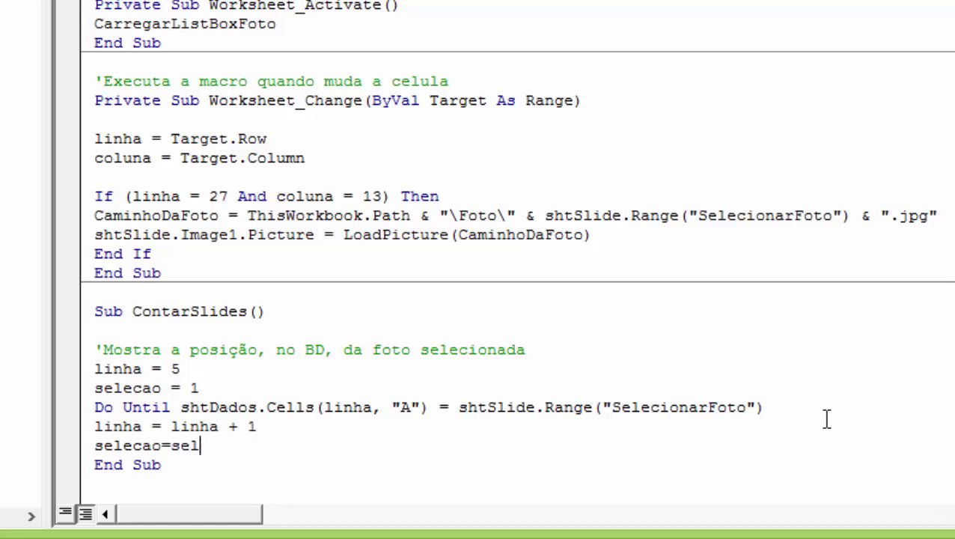
type("ecao")
type("+1")
key("Return")
type("loop")
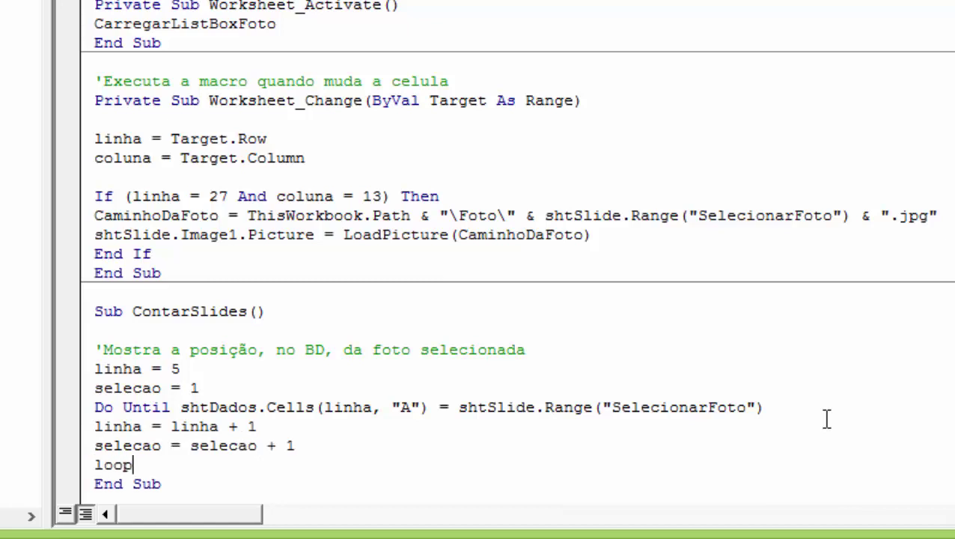
key("Return")
key("Return")
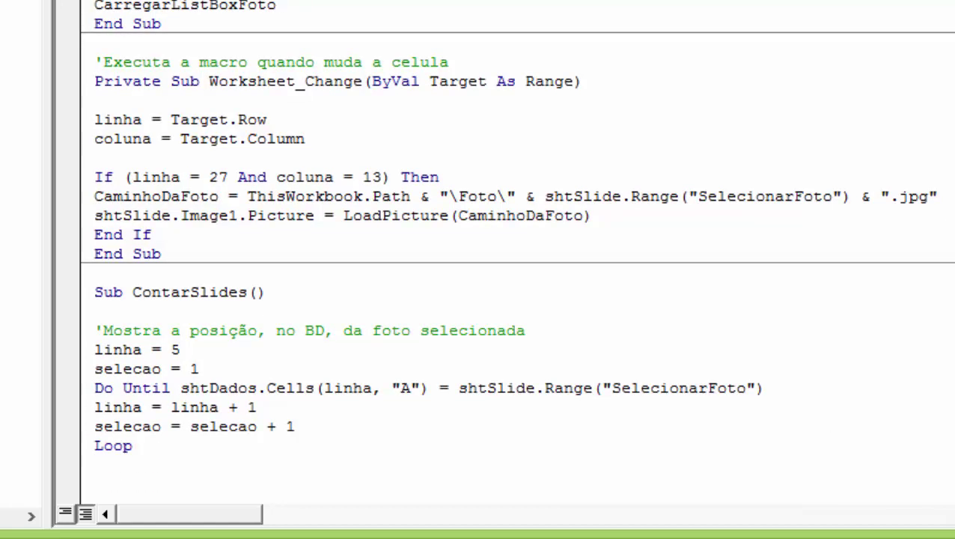
Step: Write the comment 'Faz a contagem do total de foto no BD' below the loop
scroll(517, 255, "down", 1)
type("'F")
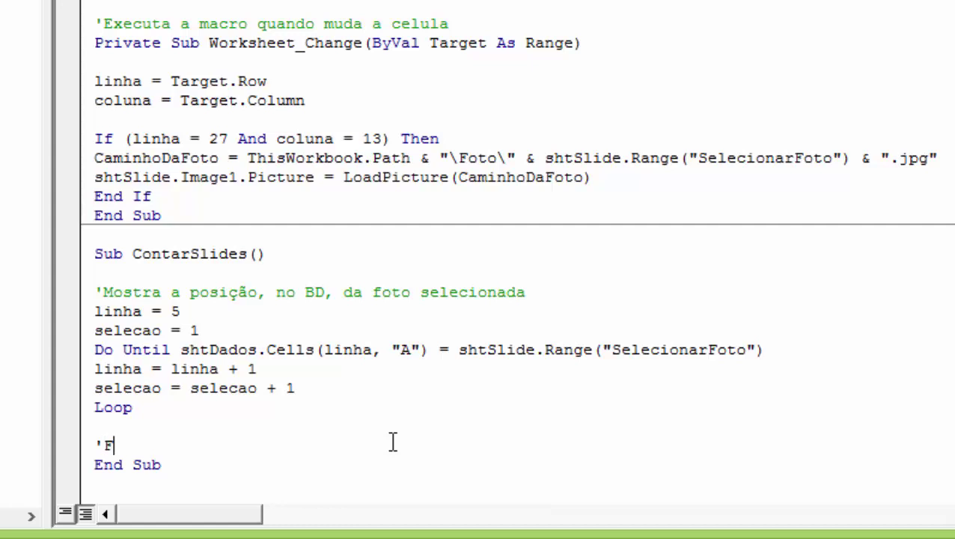
type("az a ")
type("contagem ")
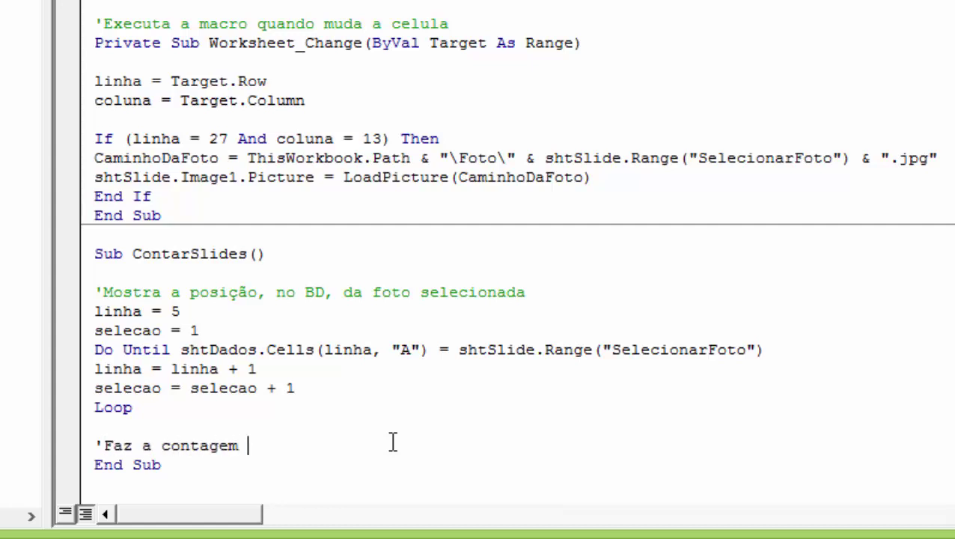
type("do tot")
type("alde foto")
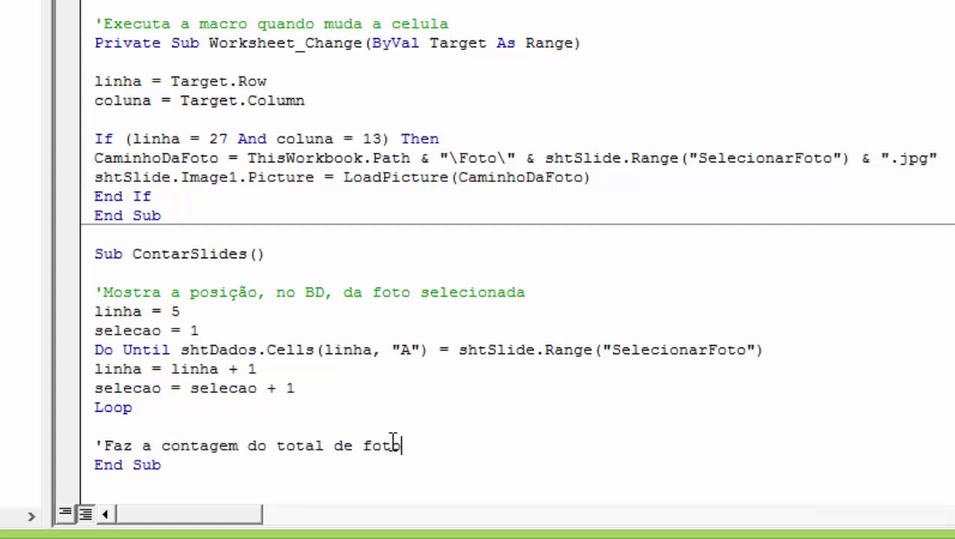
type(" n")
type("ban")
type("D")
key("Return")
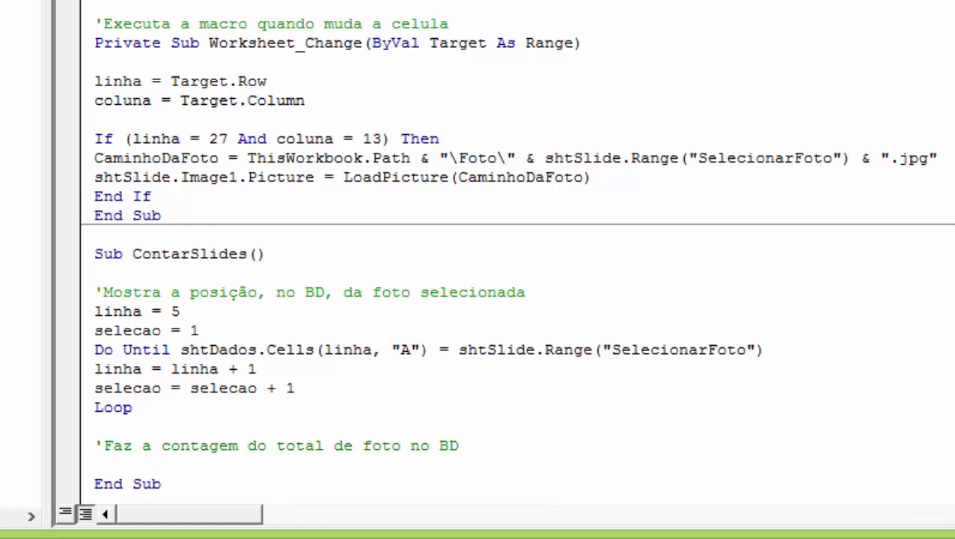
scroll(516, 244, "down", 1)
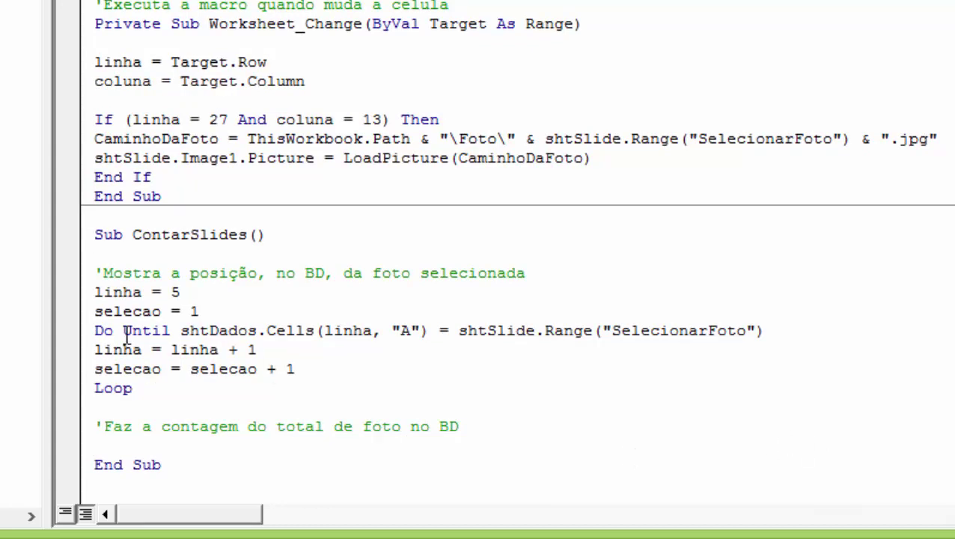
Step: Paste a copy of the linha = 5 … Loop block under the counting comment and tidy blank lines
left_click_drag(95, 292, 306, 392)
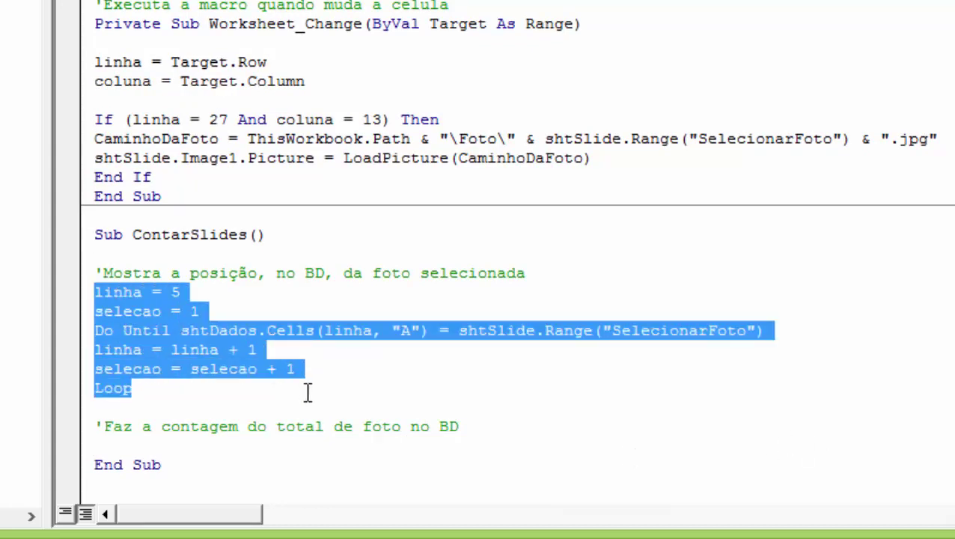
left_click(159, 441)
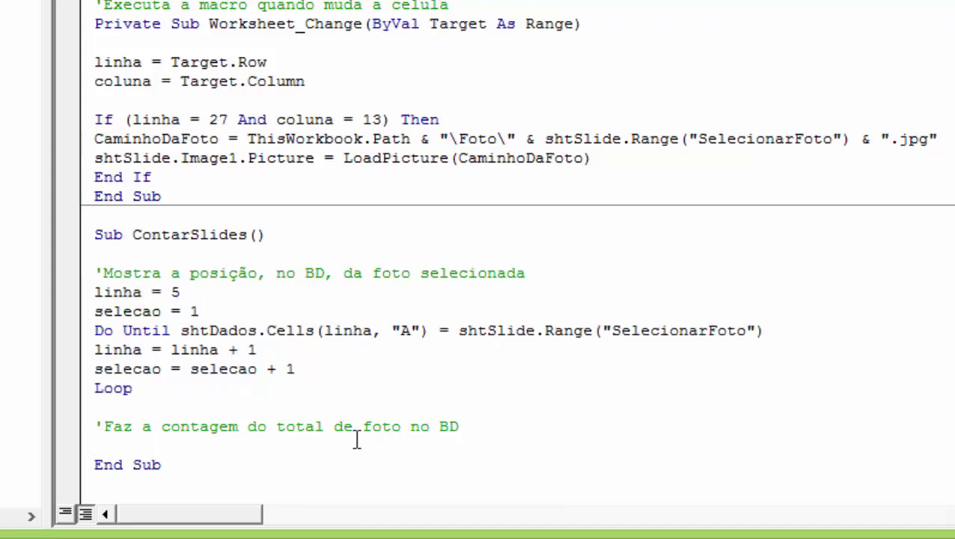
key("Return")
key("Return")
key("ctrl+v")
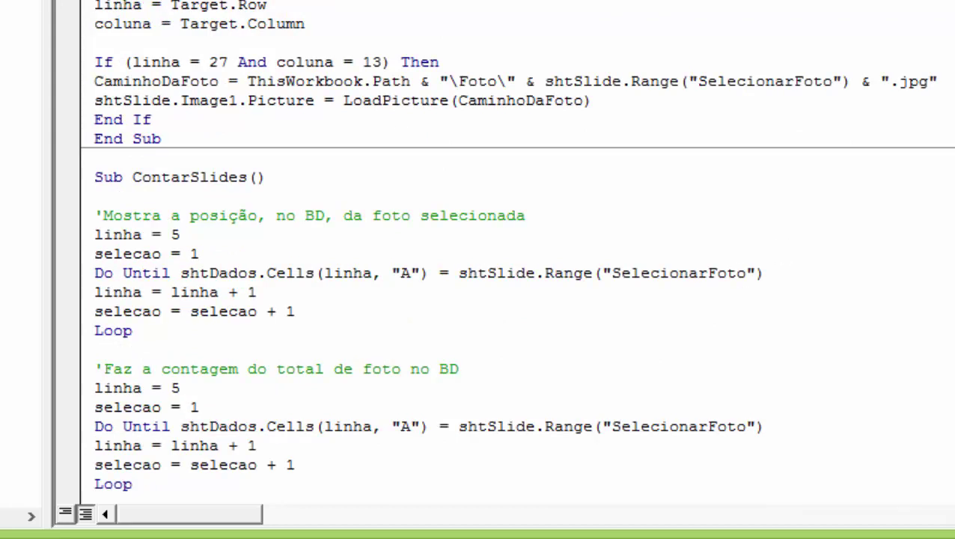
scroll(517, 300, "down", 2)
left_click(316, 482)
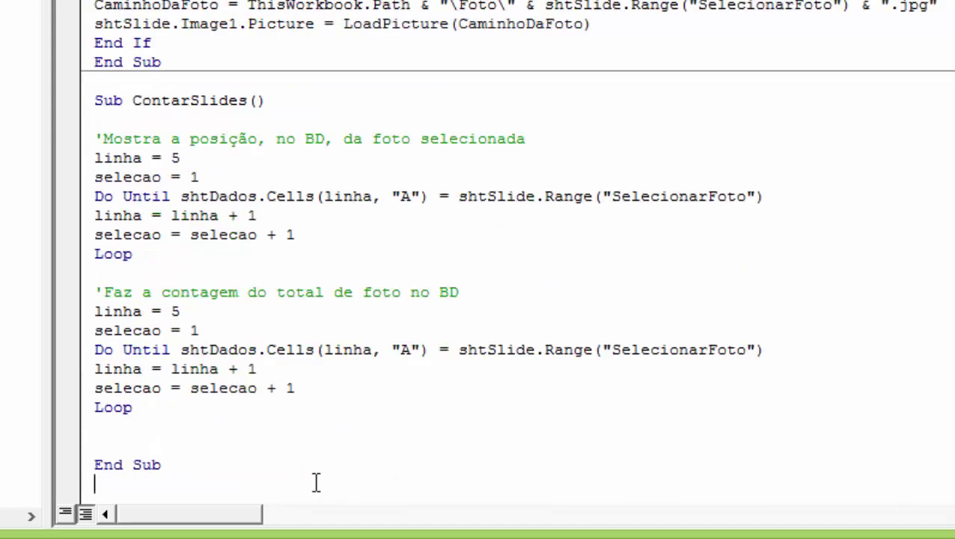
key("Return")
key("Return")
key("Return")
key("Return")
key("Return")
key("Return")
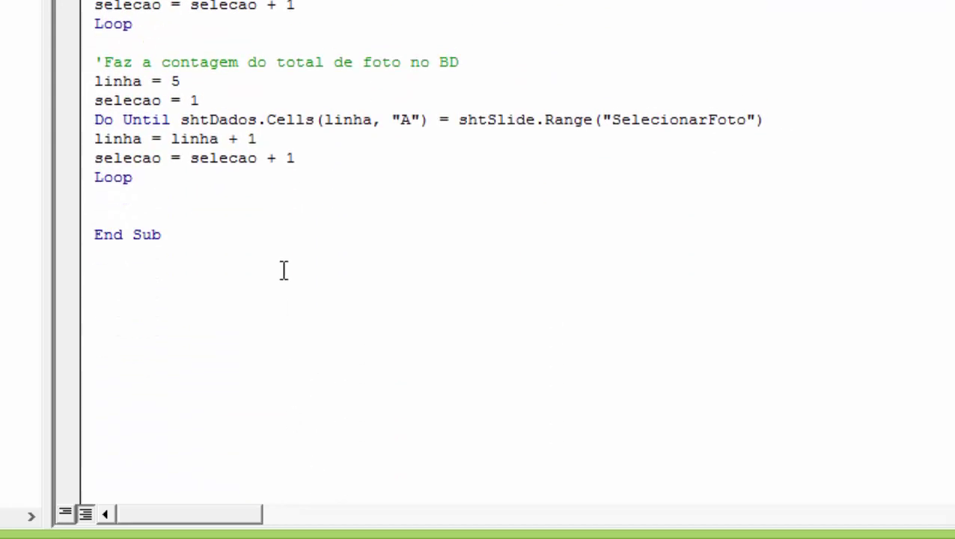
left_click(184, 202)
key("Delete")
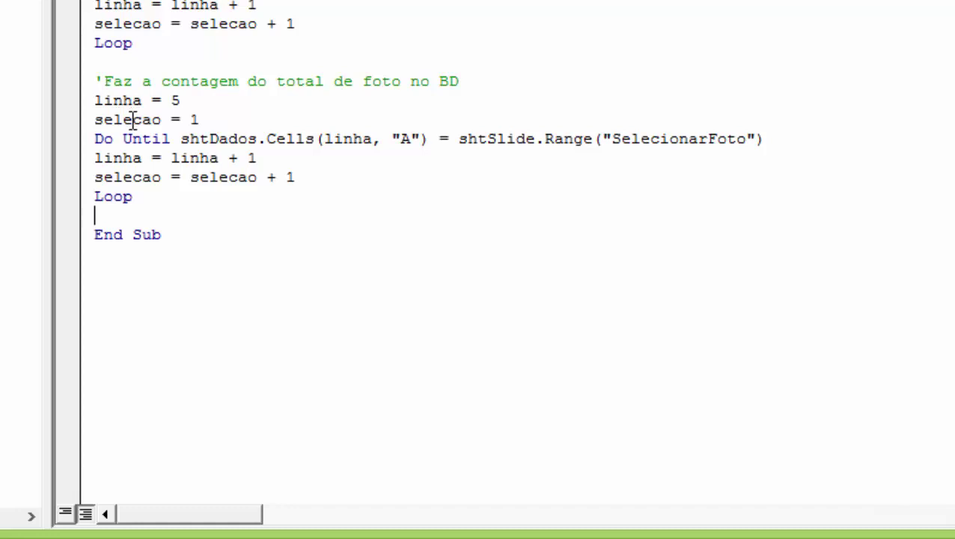
Step: Rename selecao to totalslide in the copied loop's start value and increment line
double_click(132, 121)
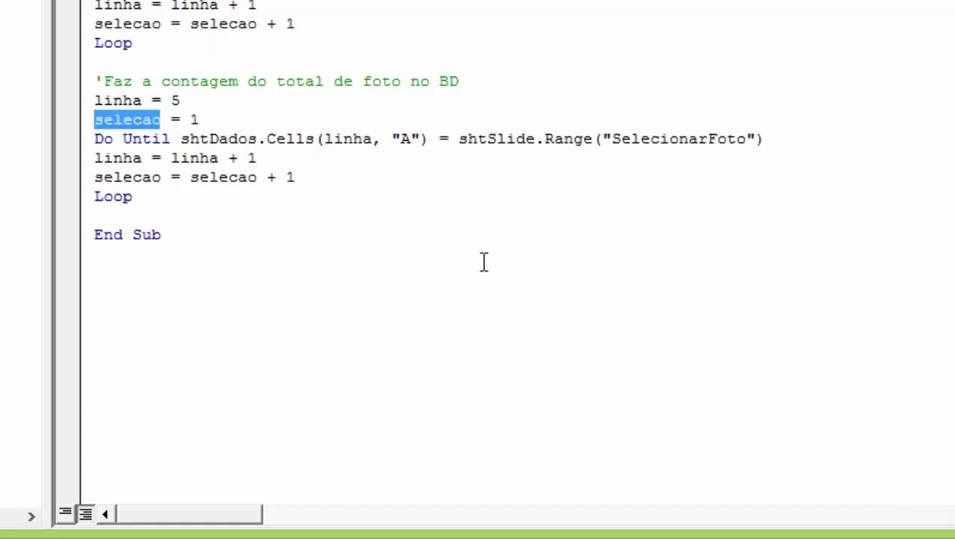
type("totals")
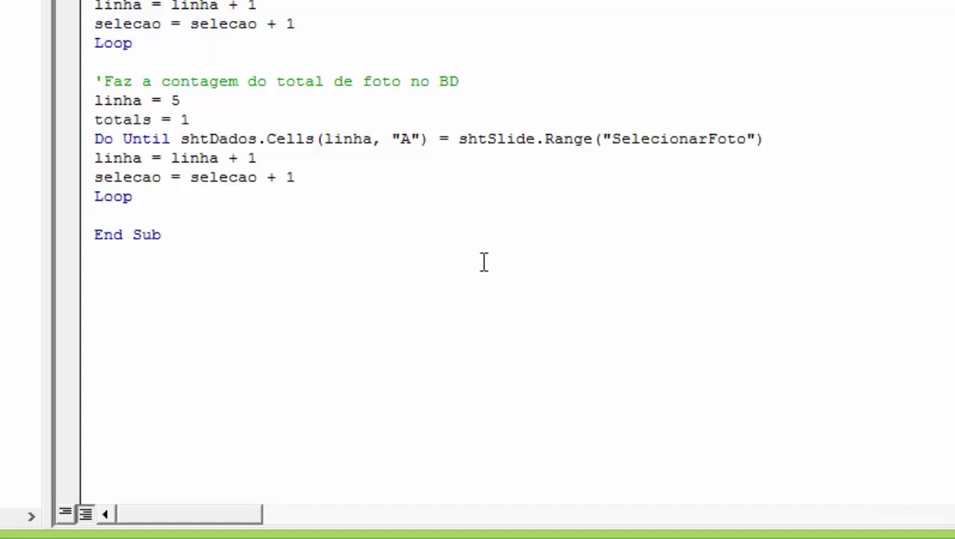
type("lide")
left_click(536, 346)
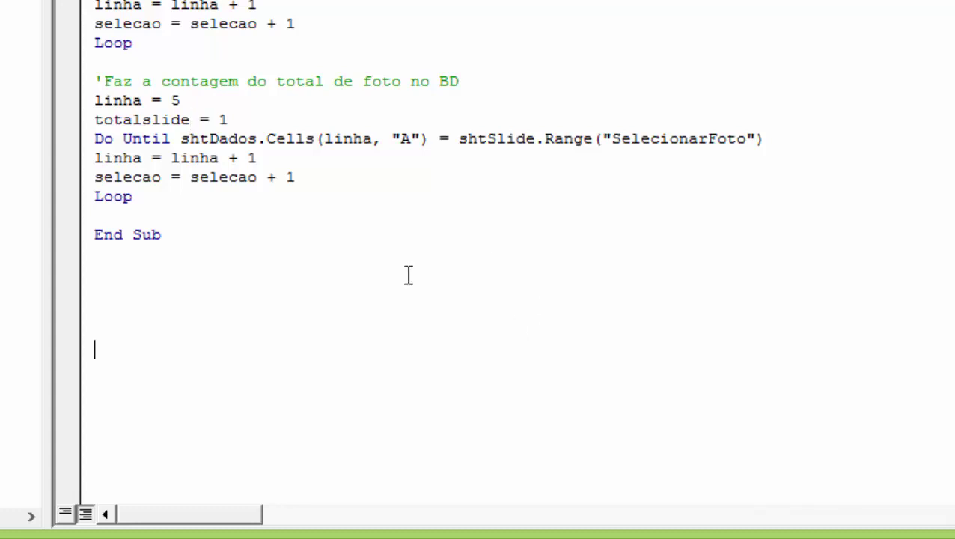
double_click(152, 121)
key("ctrl+c")
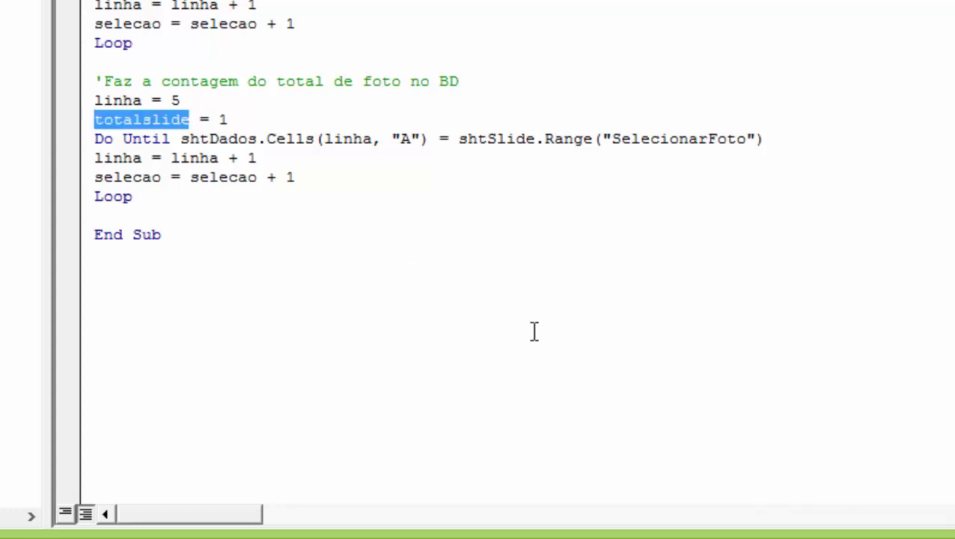
double_click(116, 177)
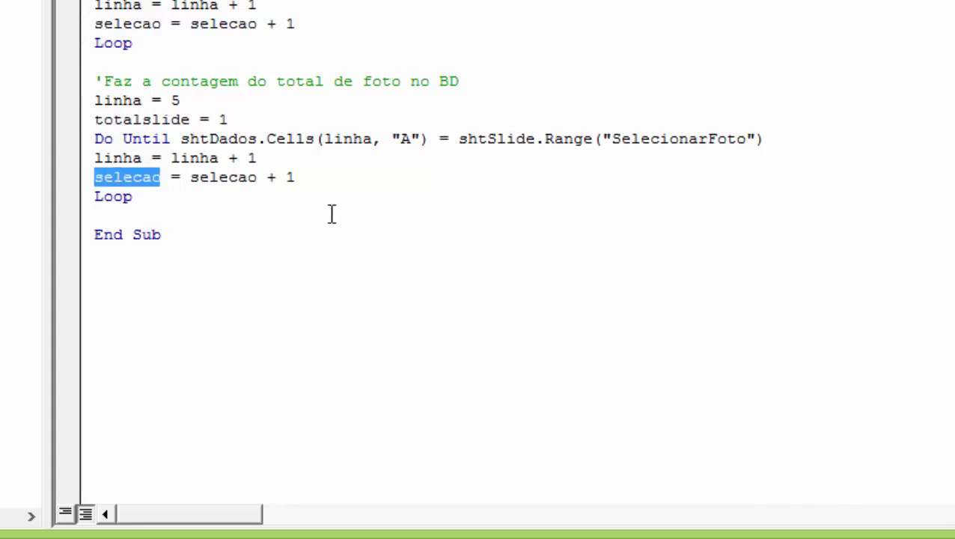
key("ctrl+v")
double_click(268, 177)
key("ctrl+v")
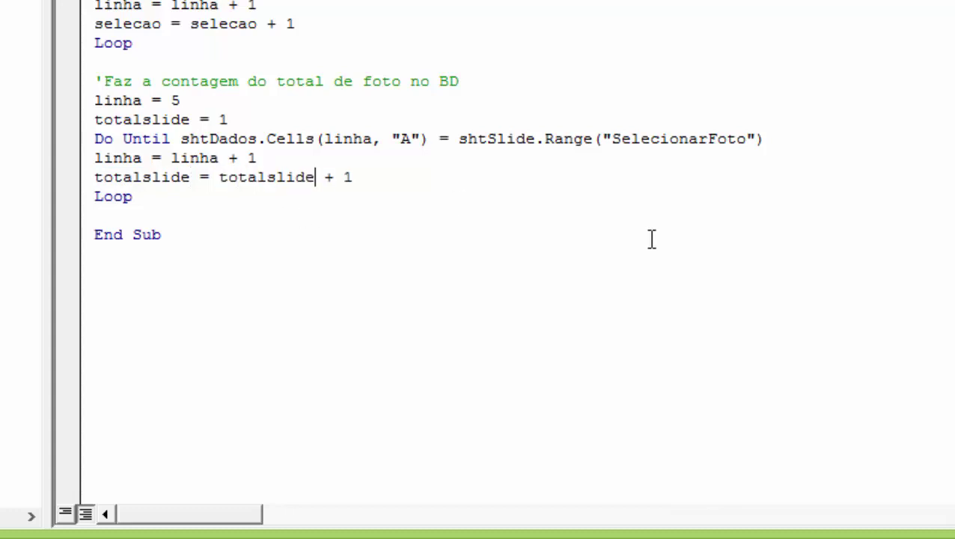
left_click(273, 216)
Step: Swap the second loop's SelecionarFoto comparison for shtDados.Cells(linha, "A"), then view the Dados sheet
left_click_drag(179, 139, 428, 139)
key("ctrl+c")
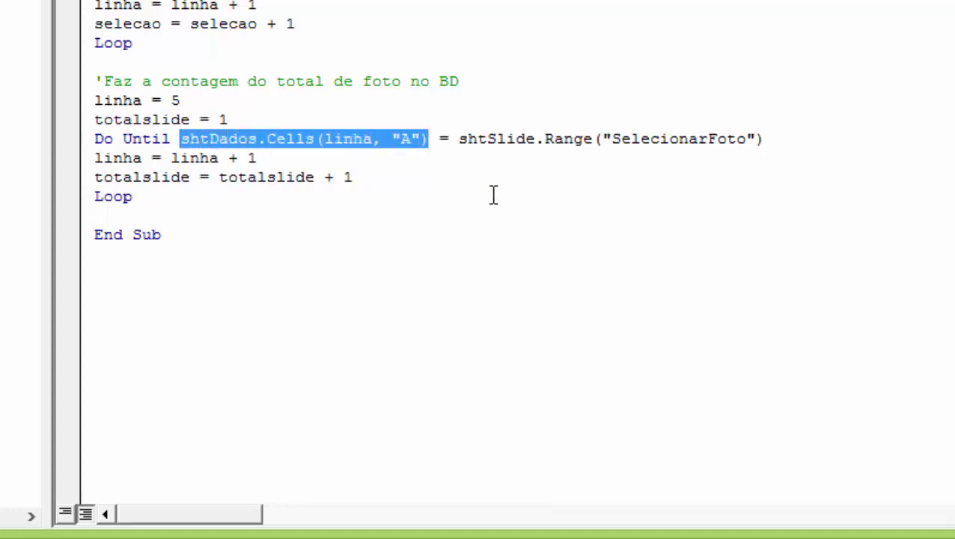
left_click_drag(458, 139, 759, 138)
key("ctrl+v")
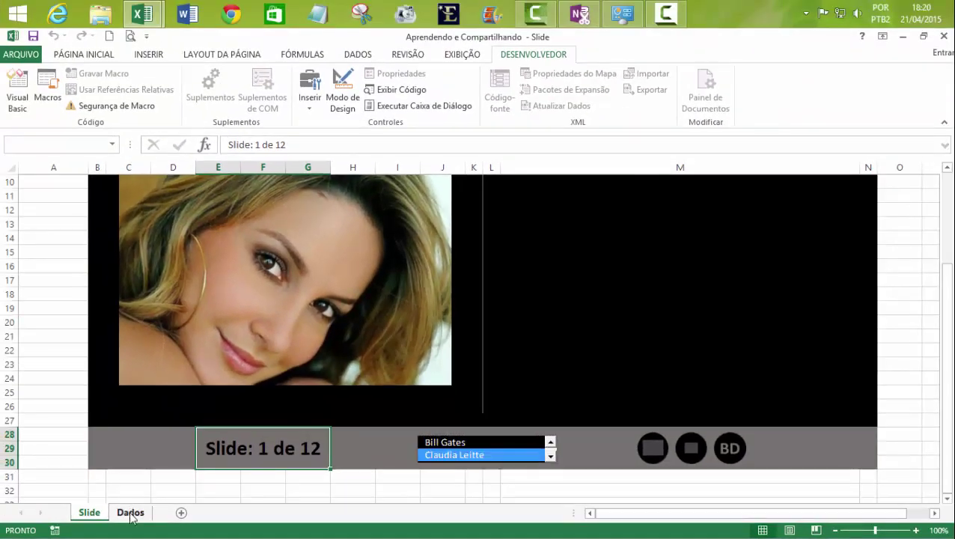
left_click(130, 513)
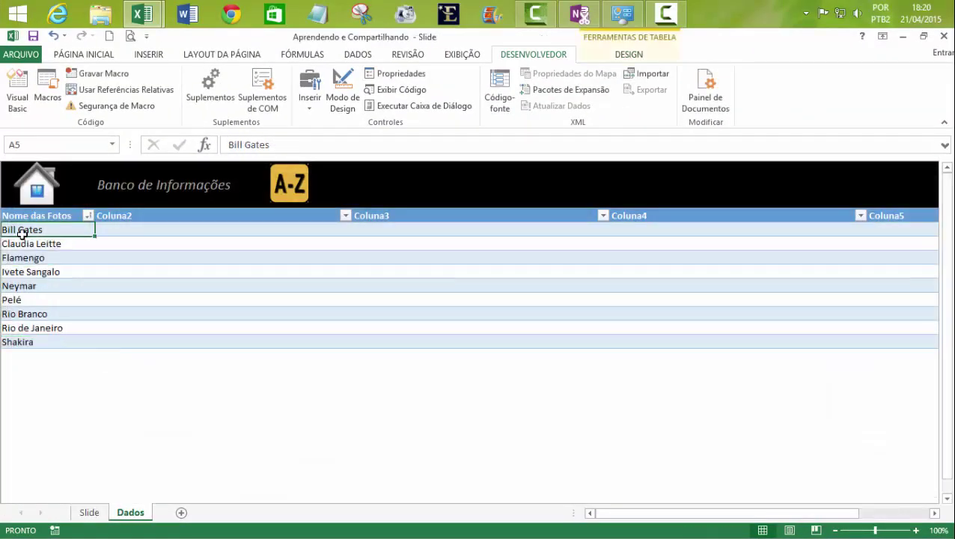
Step: Change the loop condition to shtDados.Cells(Rows.Count, "A").End(xlUp)
left_click(16, 341)
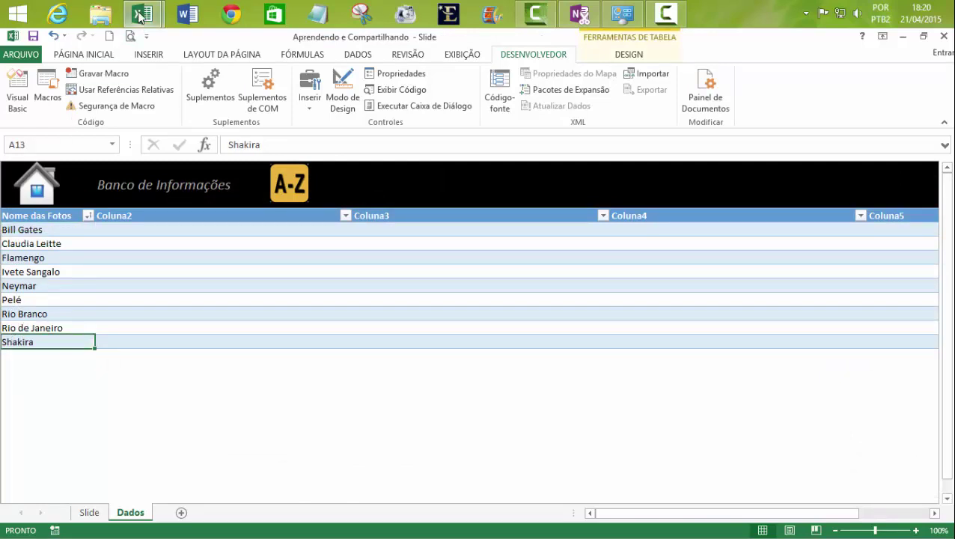
left_click(247, 75)
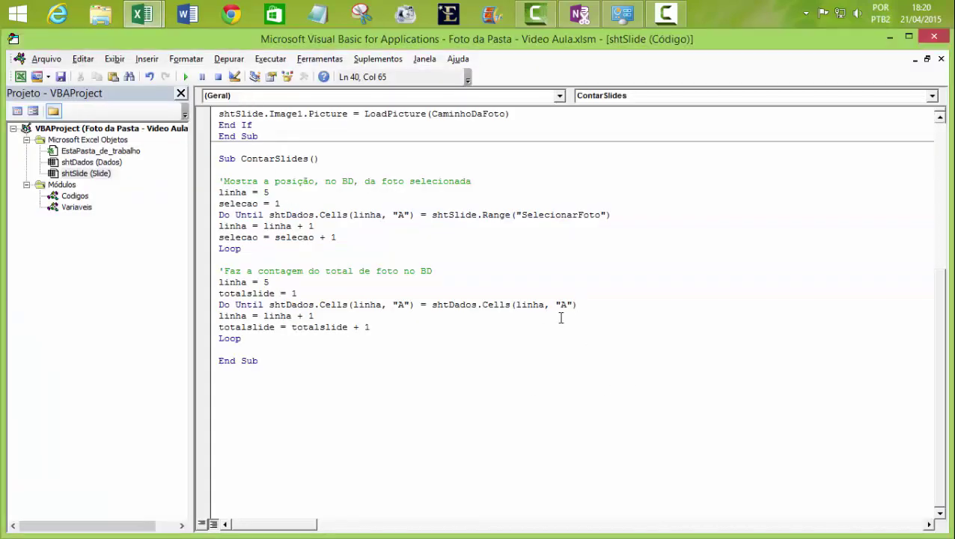
double_click(533, 304)
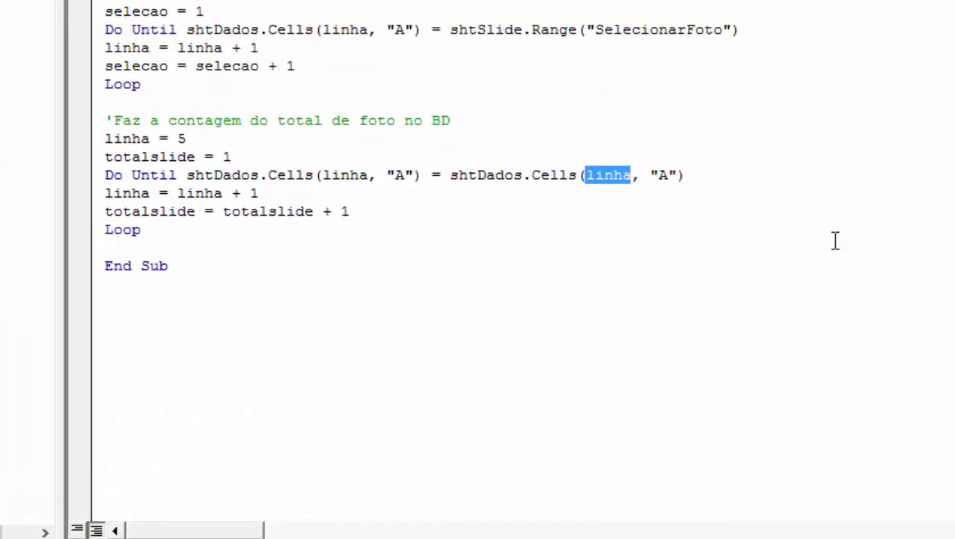
type("rows")
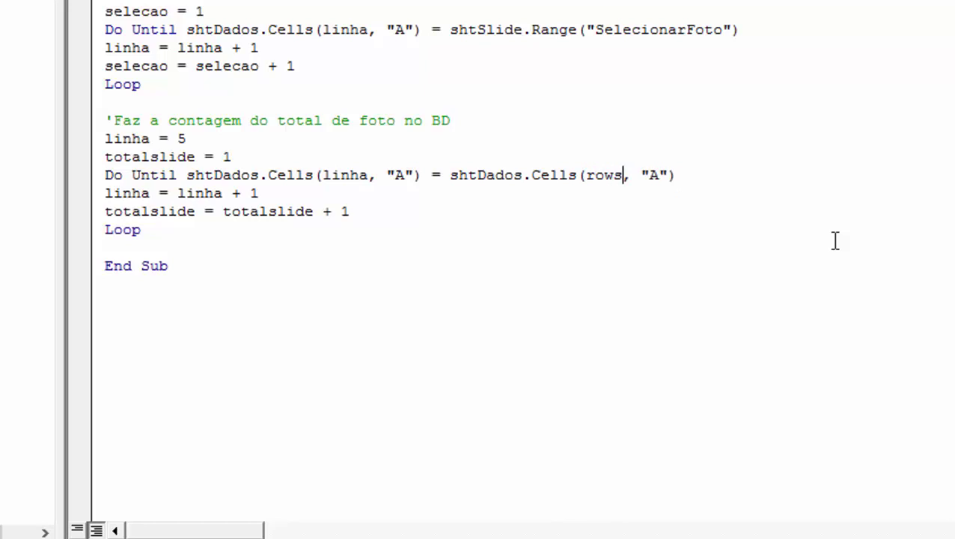
type(".co")
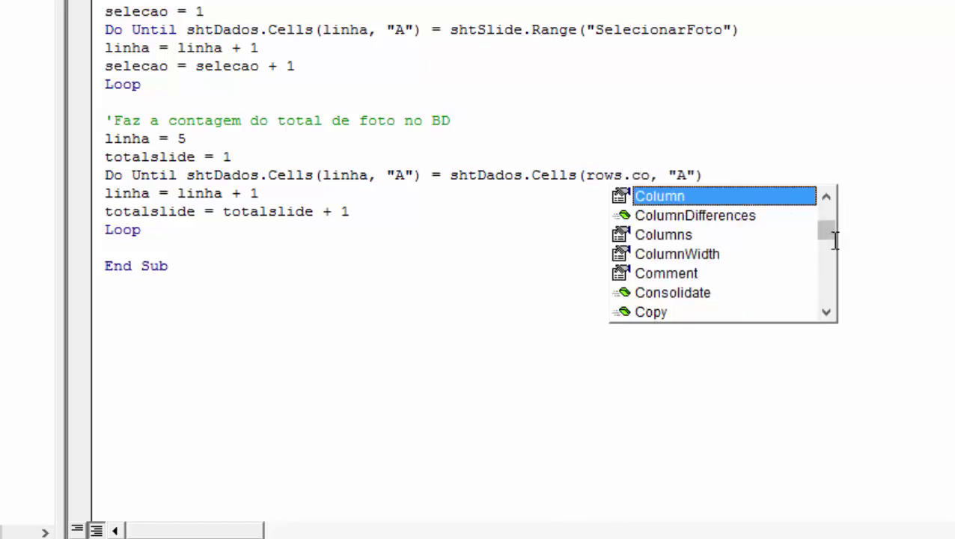
type("u")
key("Tab")
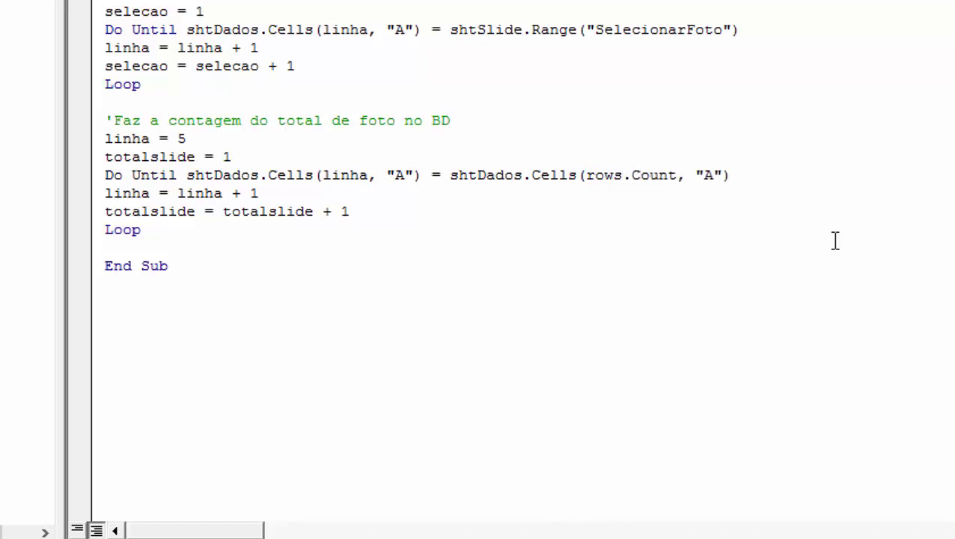
left_click(763, 180)
type("up")
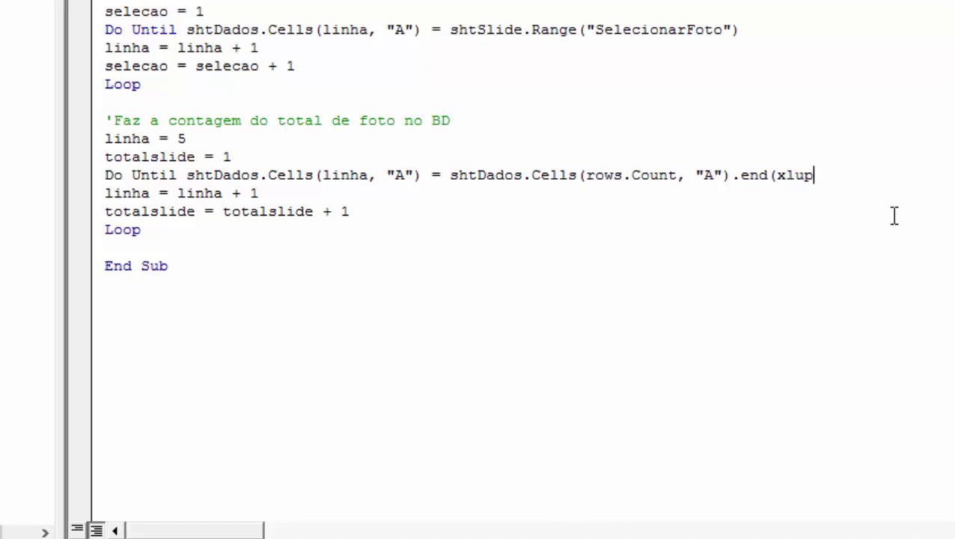
left_click(824, 278)
Step: Highlight the last-row expression and both loops, add a blank line before End Sub, return to Excel
left_click_drag(450, 176, 821, 180)
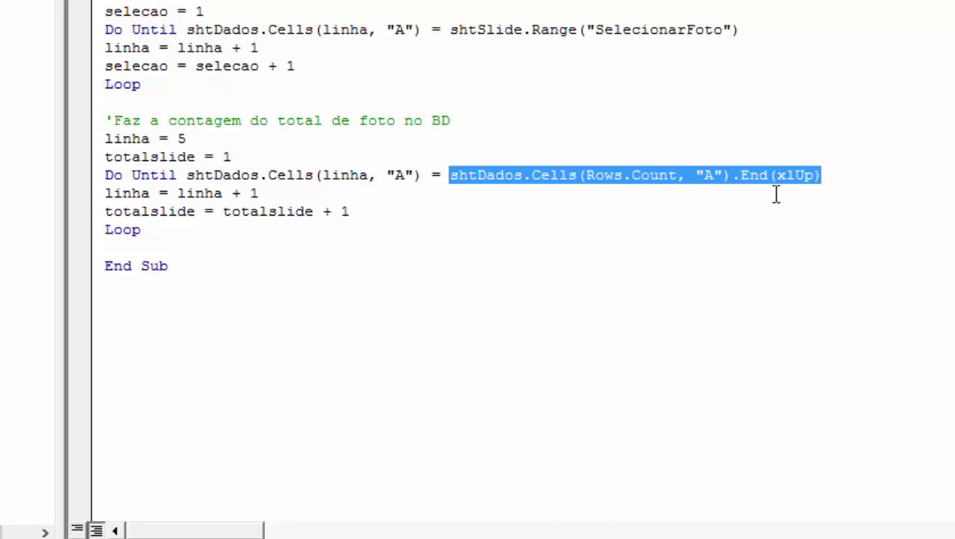
left_click(641, 207)
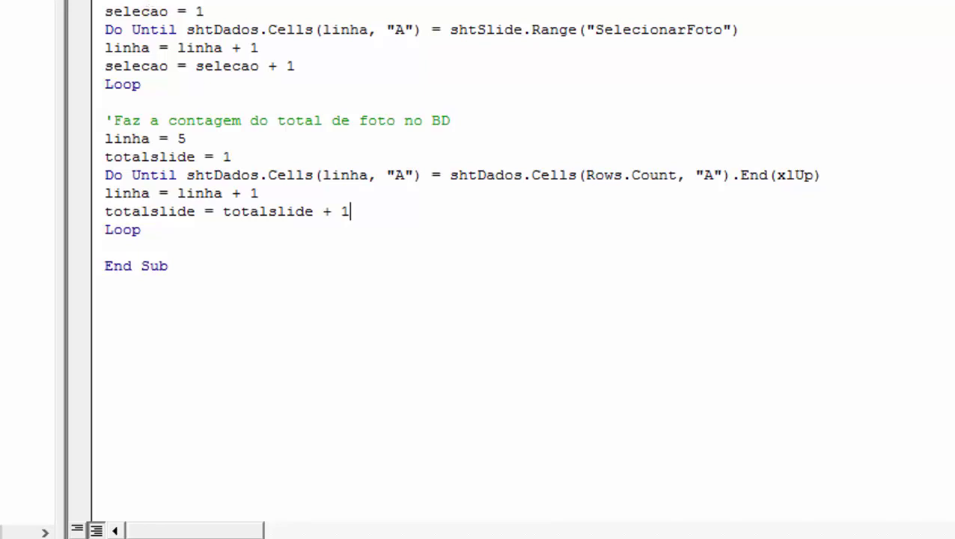
left_click_drag(129, 2, 286, 285)
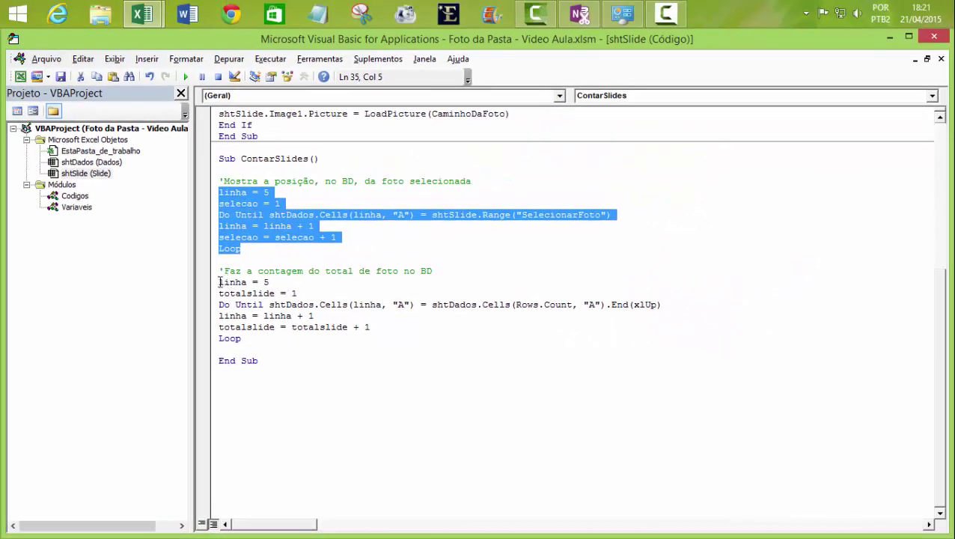
left_click_drag(219, 282, 396, 338)
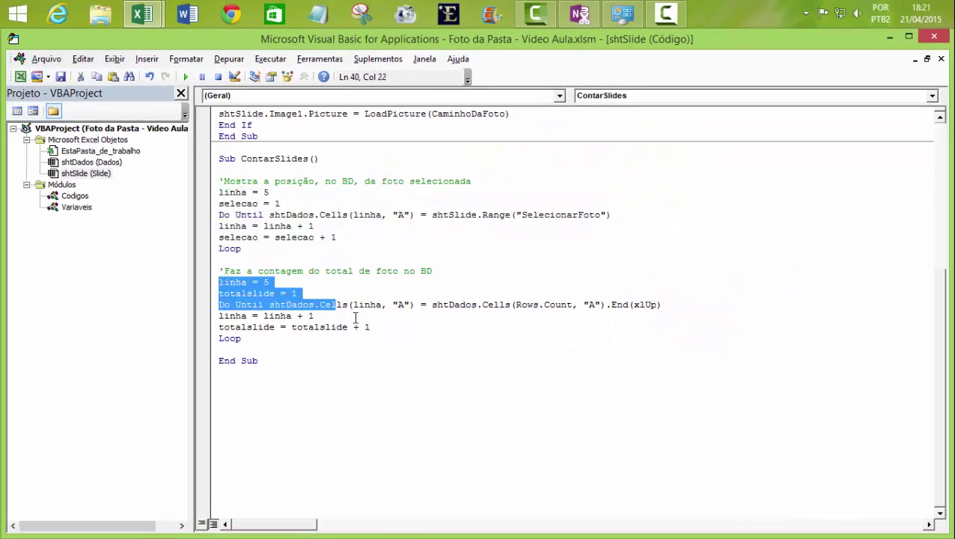
left_click(417, 367)
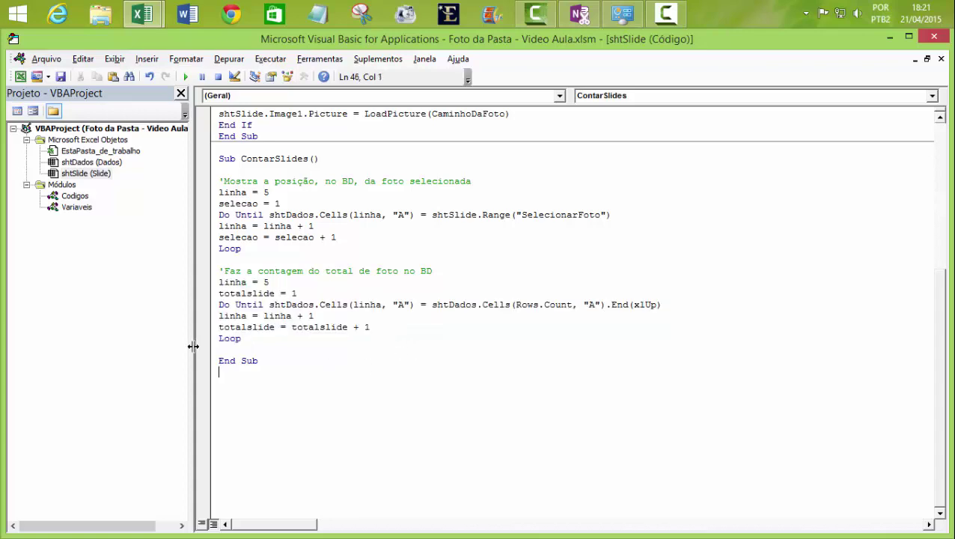
left_click(224, 349)
key("Return")
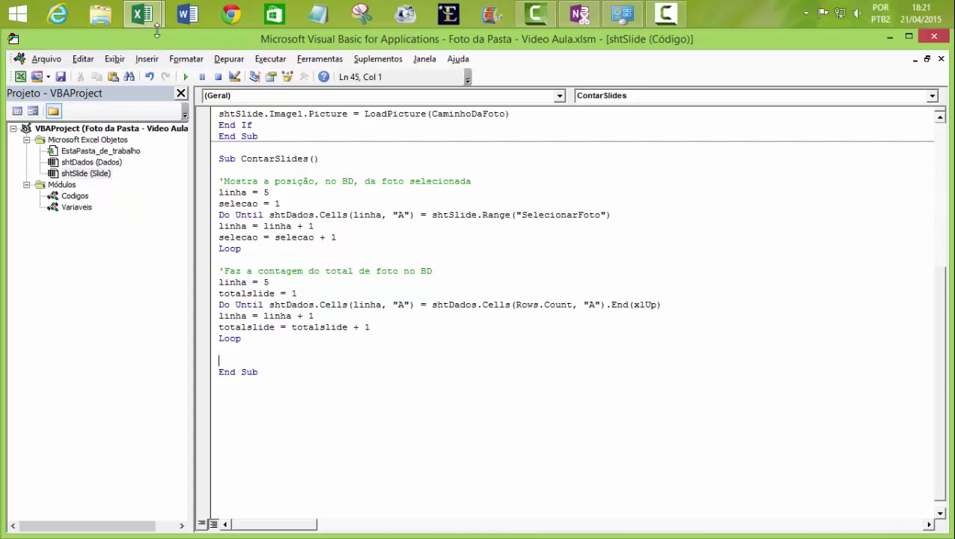
mouse_move(142, 15)
left_click(80, 98)
left_click(89, 513)
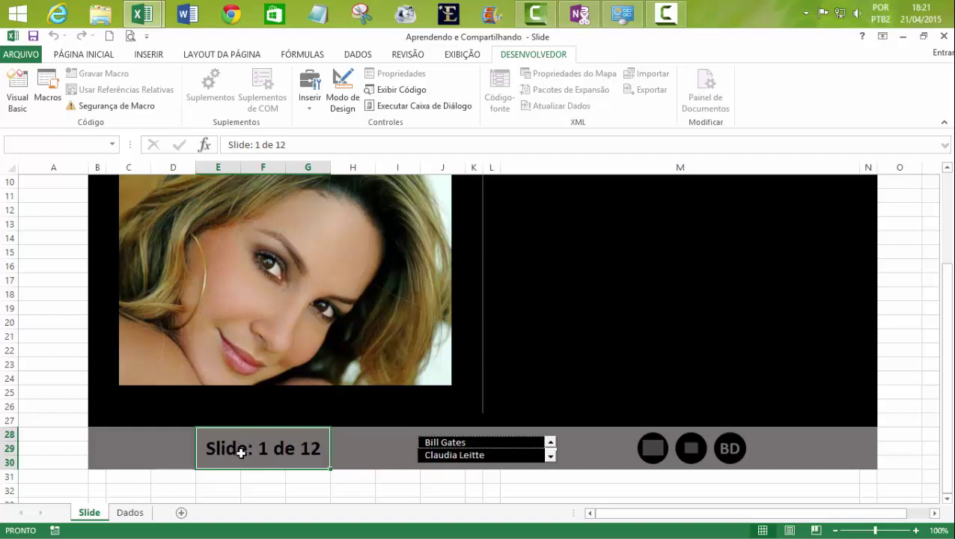
left_click(350, 488)
left_click(266, 448)
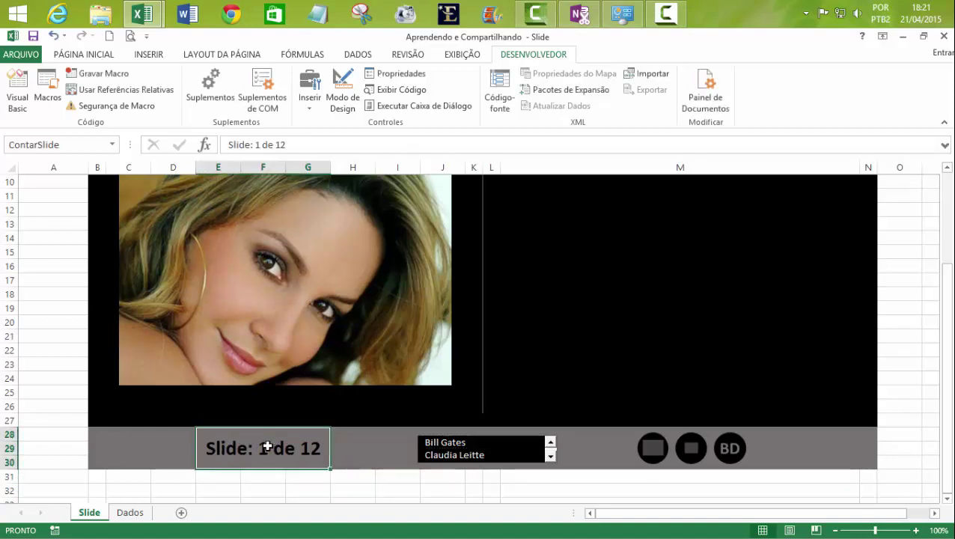
left_click(72, 144)
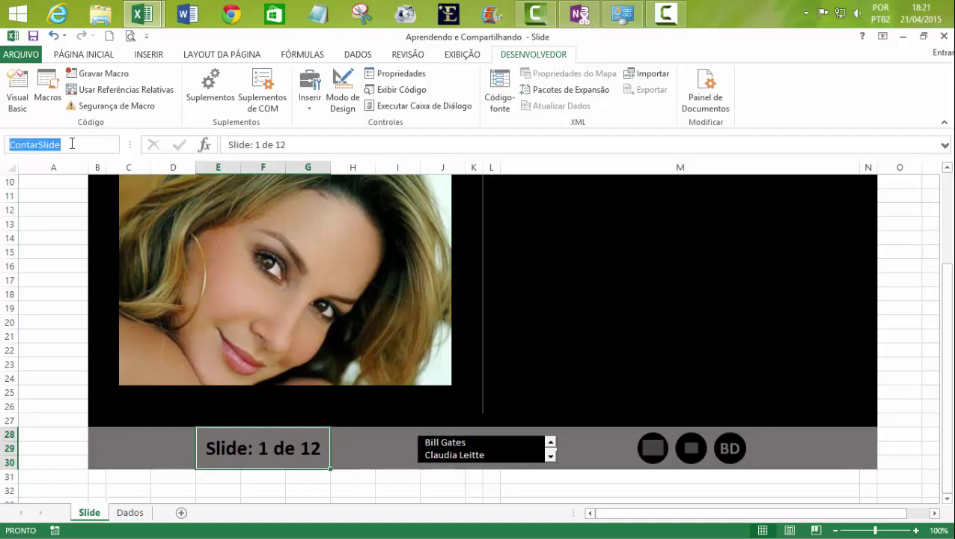
left_click(142, 13)
left_click(230, 104)
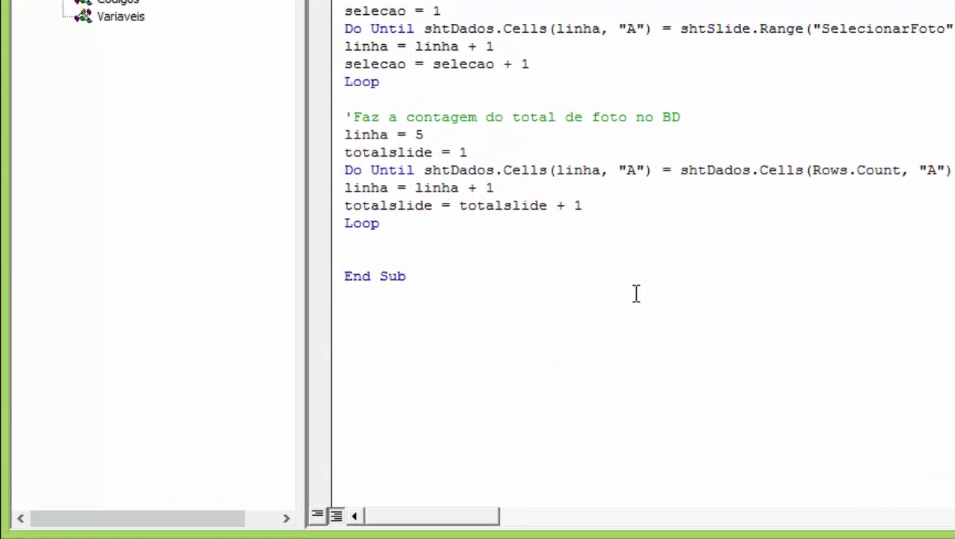
Step: Before End Sub, add shtSlide.Range("ContarSlide") = "Slide: " & selecao & " de " & totalslide
type("sht")
type("slide")
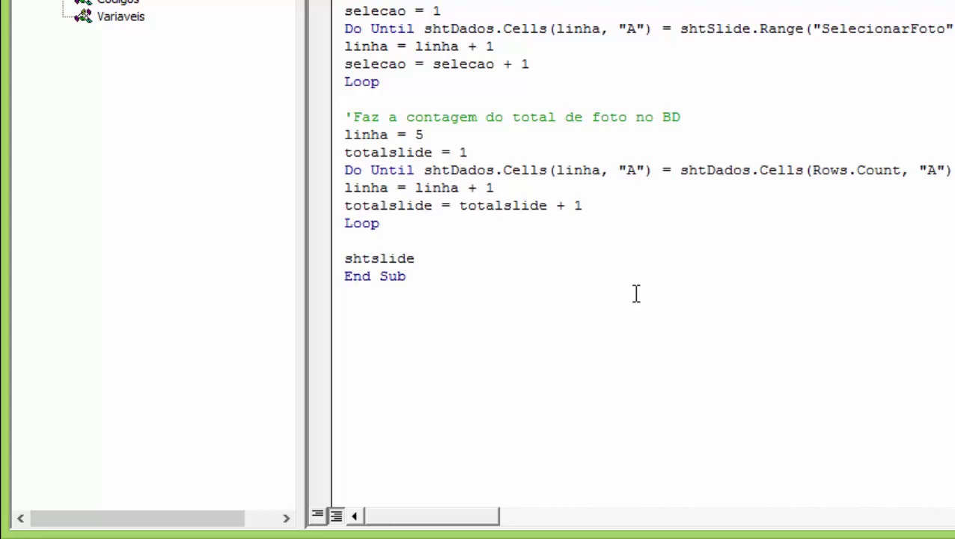
type(".ra")
key("Tab")
type("(")
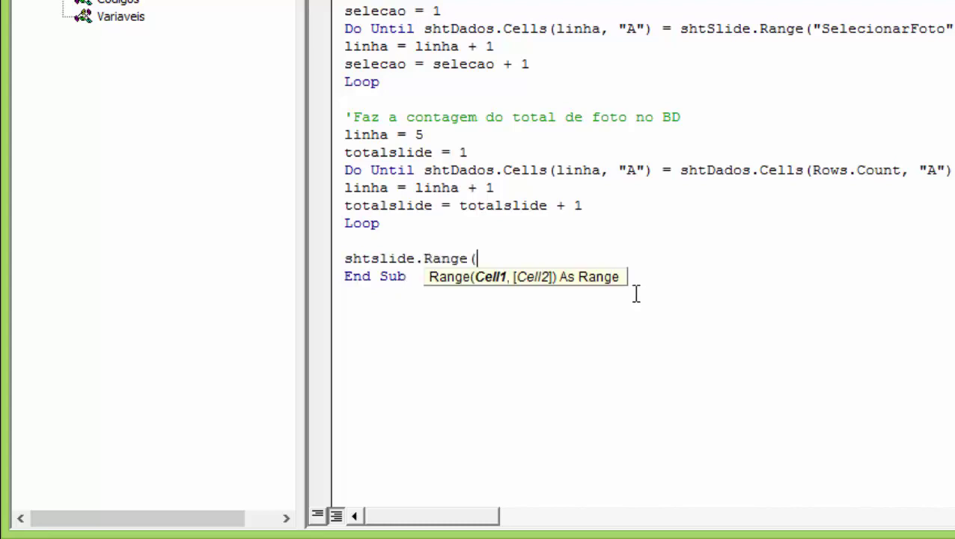
type("\"ContarSlide\"")
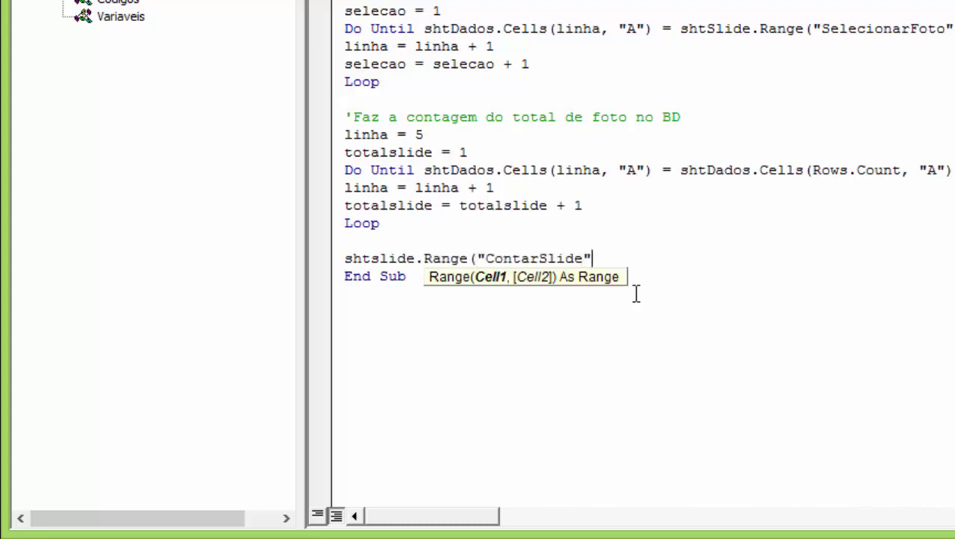
type(")")
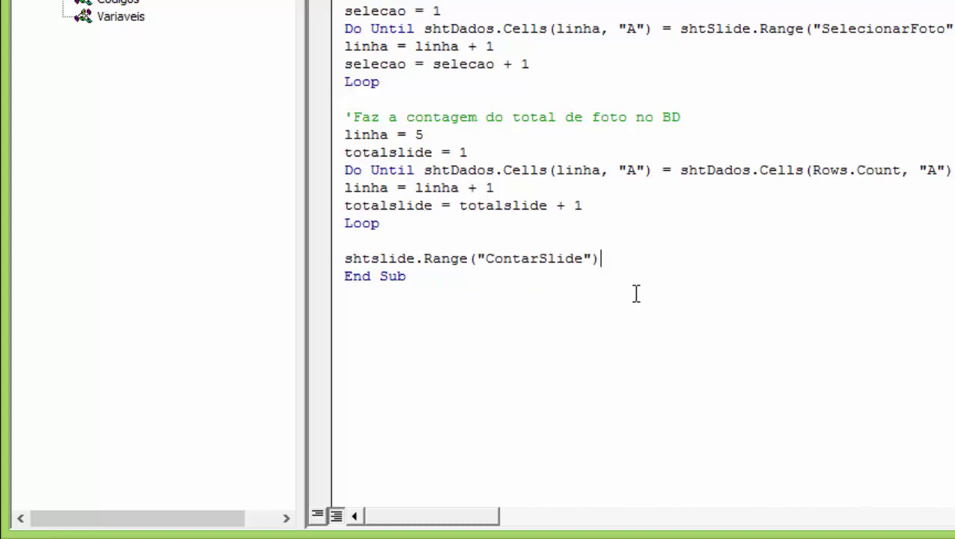
type("=")
type("\"")
type("Slide: ")
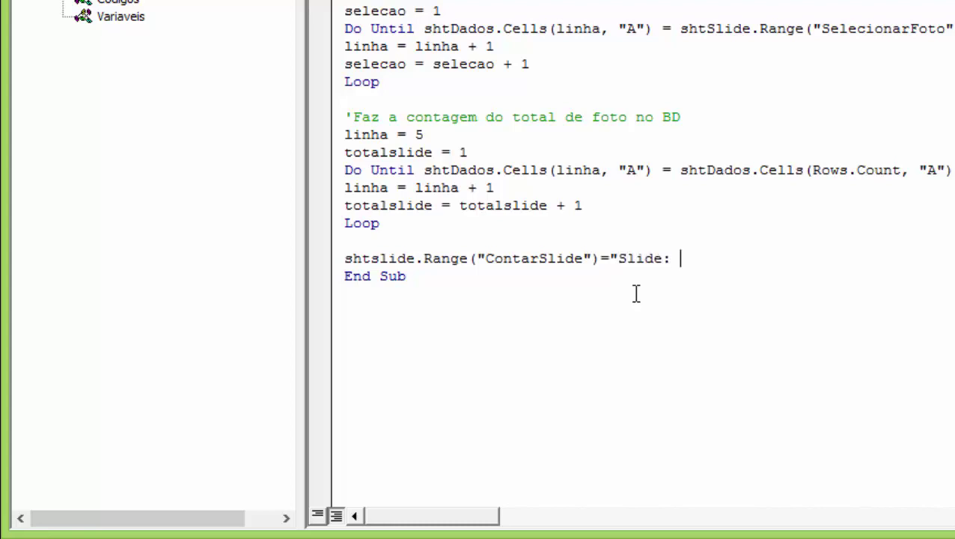
type("\"")
type(" &")
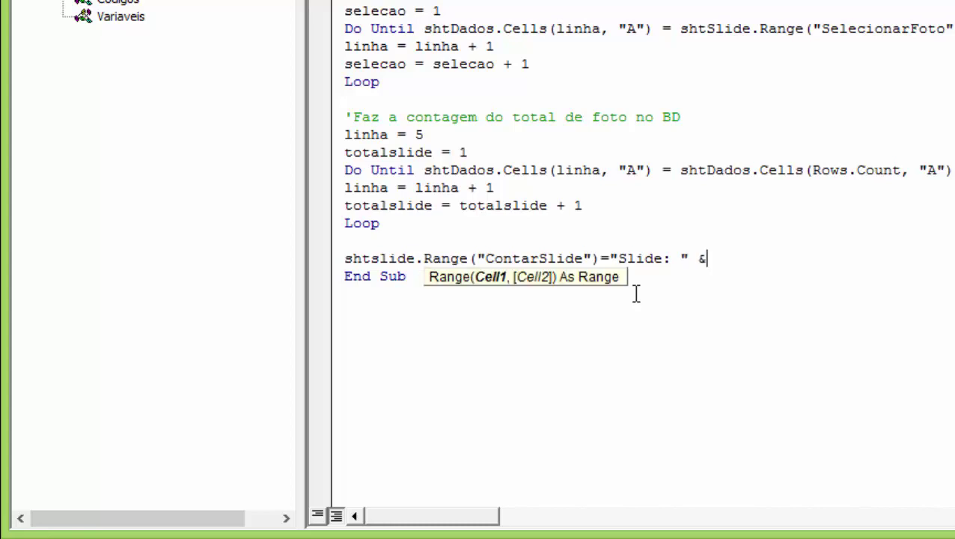
type(" selec")
key("BackSpace")
type("cao")
type(" &")
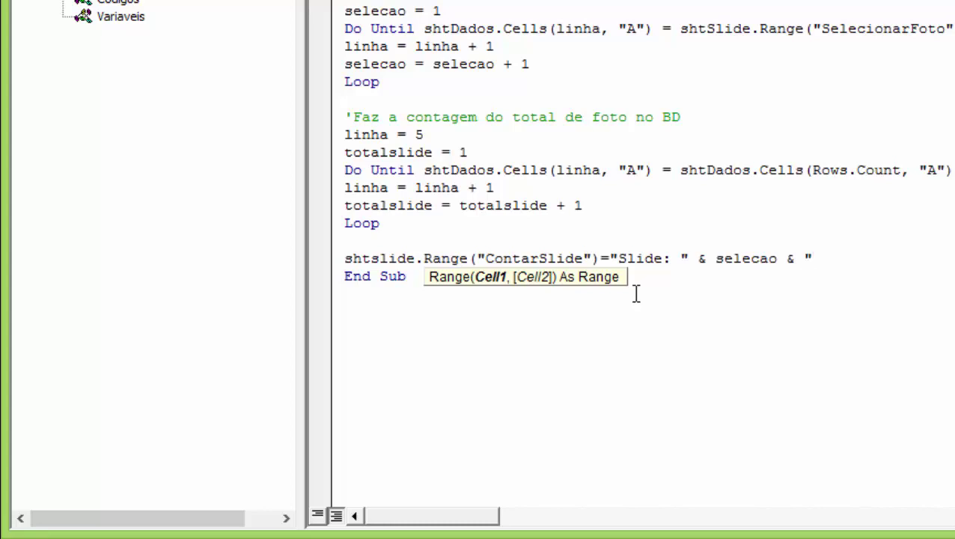
type("de ")
type("\"")
type(" & t")
type("otal")
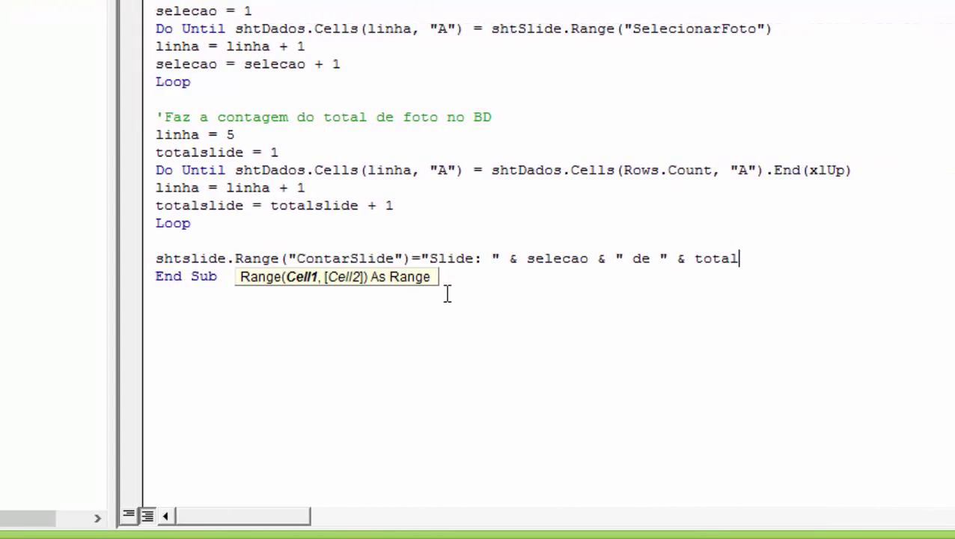
type("slide")
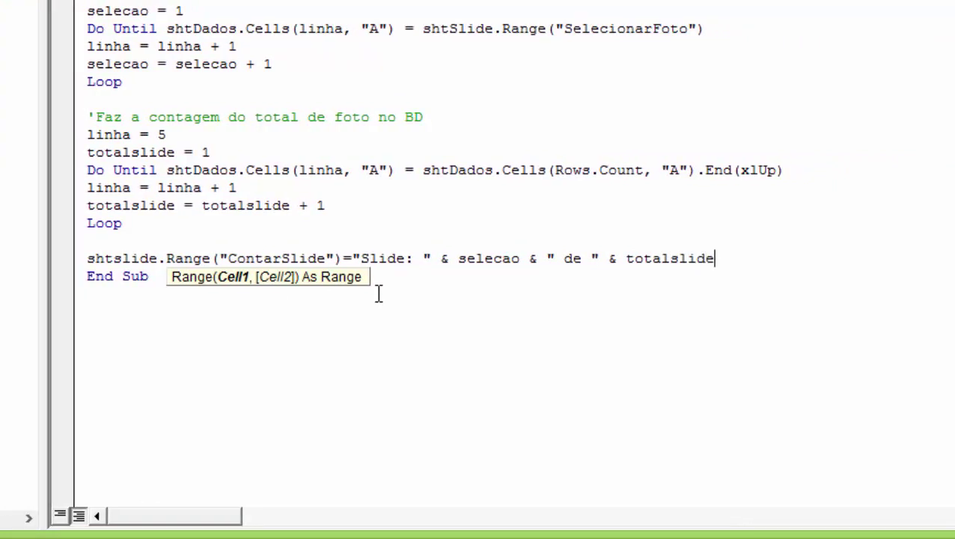
left_click(465, 327)
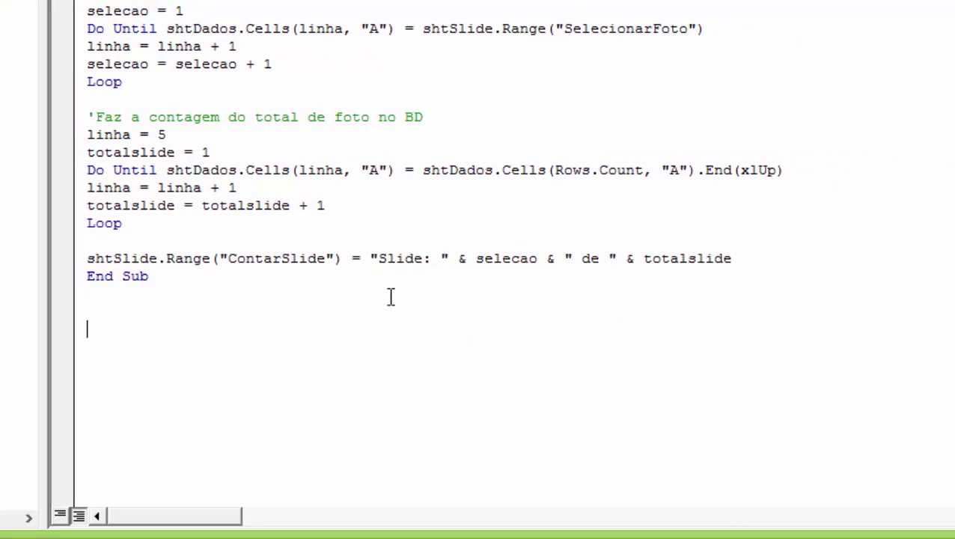
left_click_drag(369, 258, 733, 262)
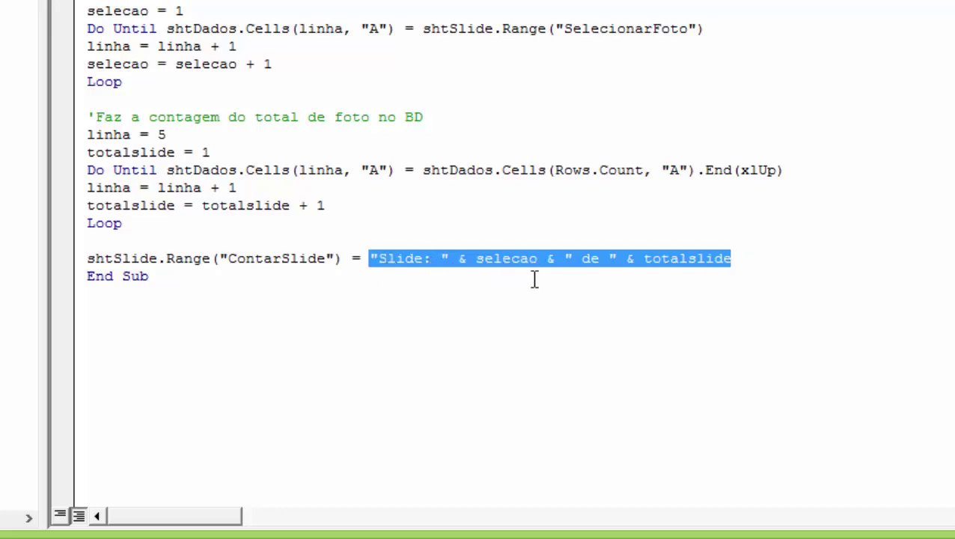
left_click(550, 333)
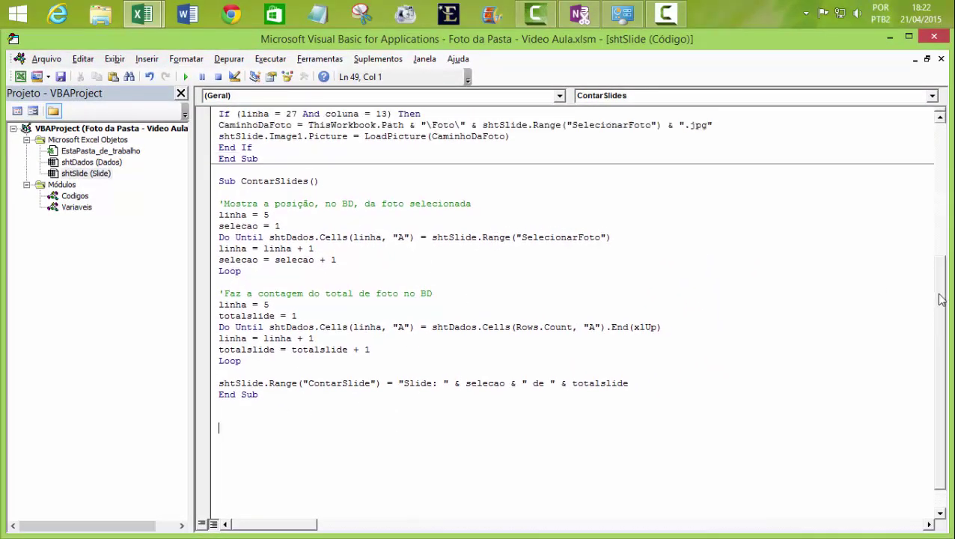
Step: Call ContarSlides right after the LoadPicture line in Worksheet_Change, then go back to the slideshow workbook
scroll(941, 255, "up", 3)
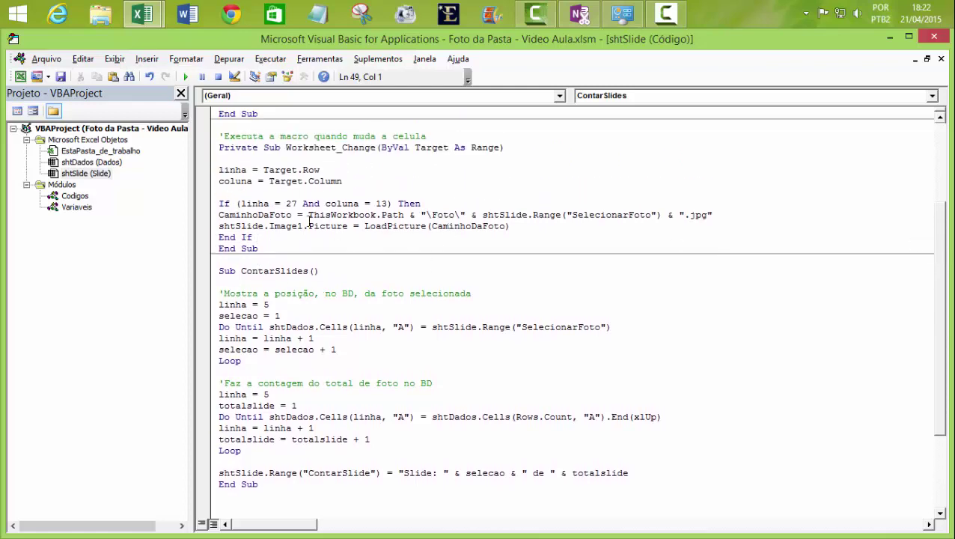
left_click(266, 274)
double_click(266, 274)
key("ctrl+c")
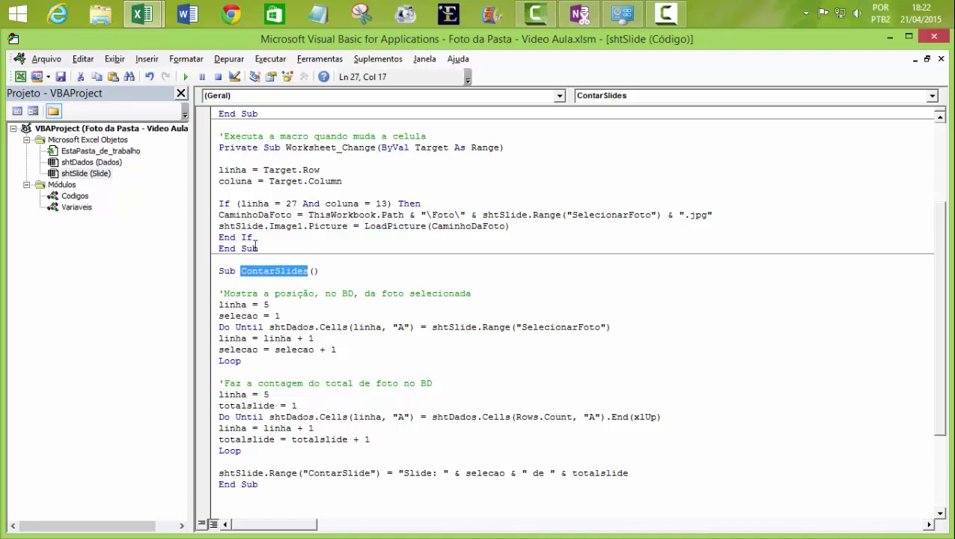
left_click(522, 227)
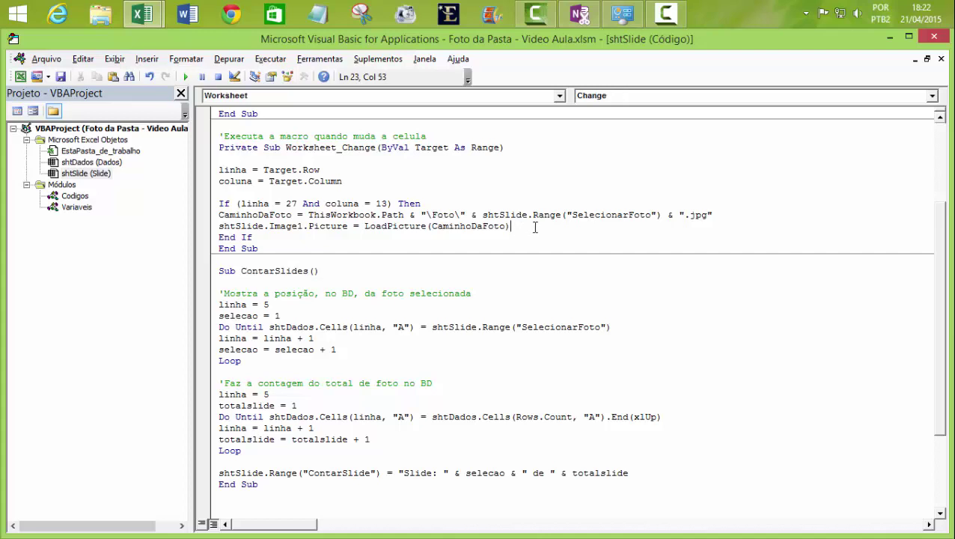
key("Return")
key("ctrl+v")
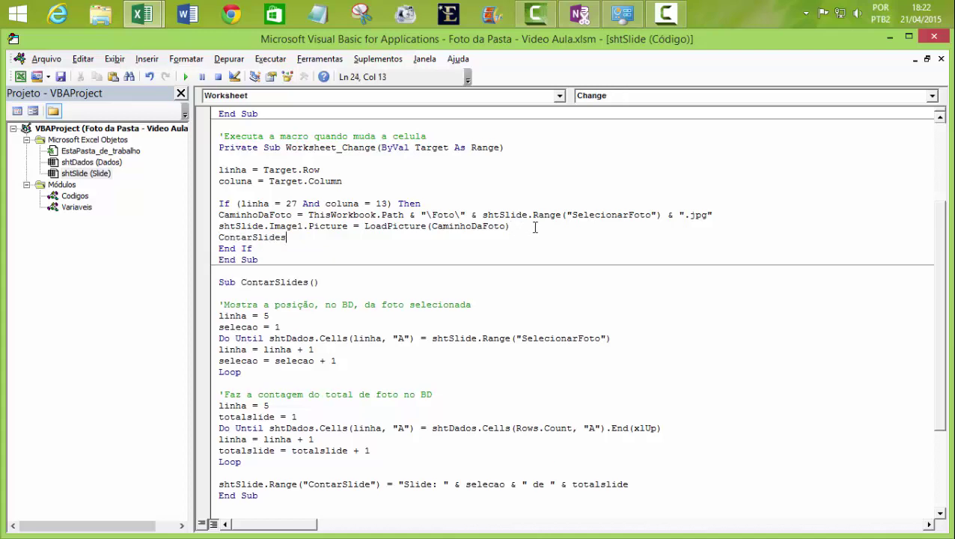
left_click(715, 339)
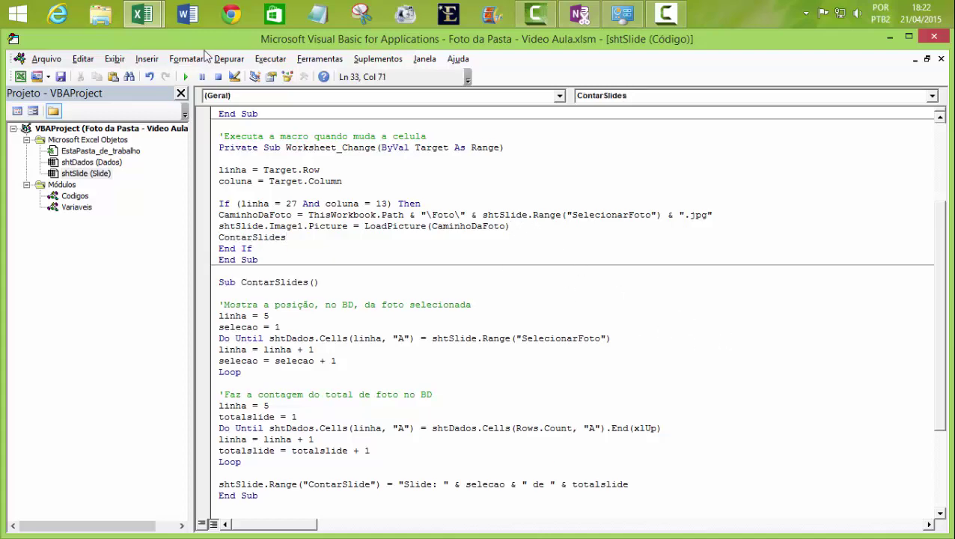
mouse_move(142, 14)
left_click(147, 53)
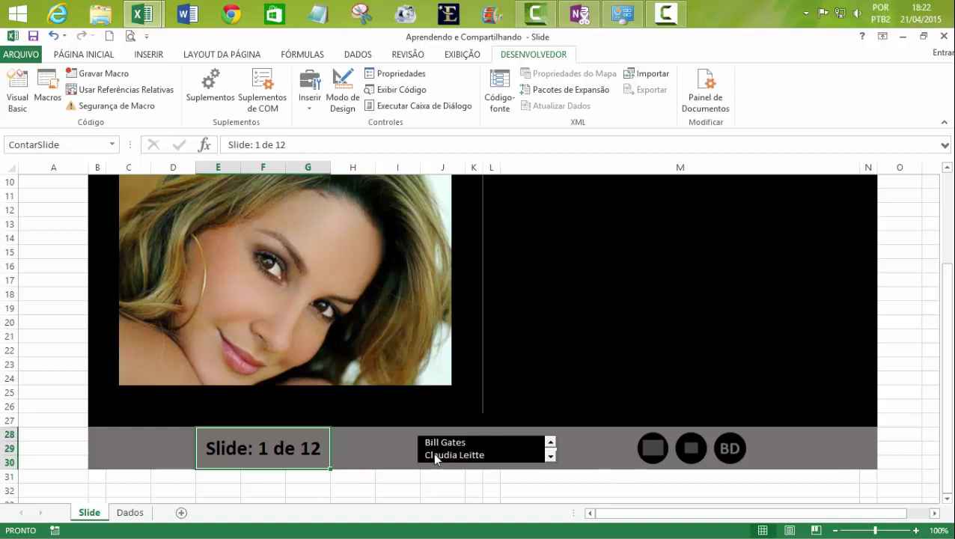
Step: Check that Dados A5:A13 holds nine photo names, then choose Claudia Leitte on the Slide sheet
left_click(136, 515)
left_click(41, 233)
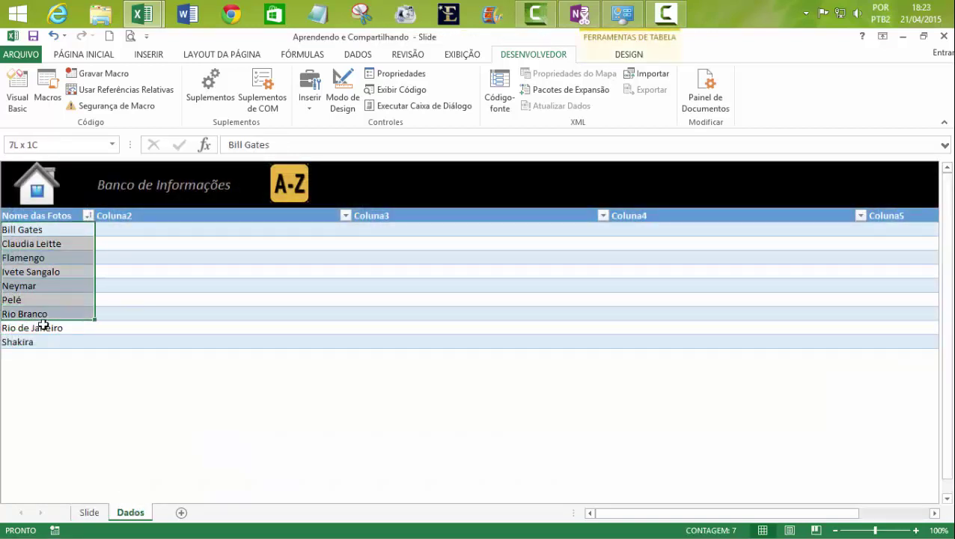
left_click_drag(41, 233, 40, 341)
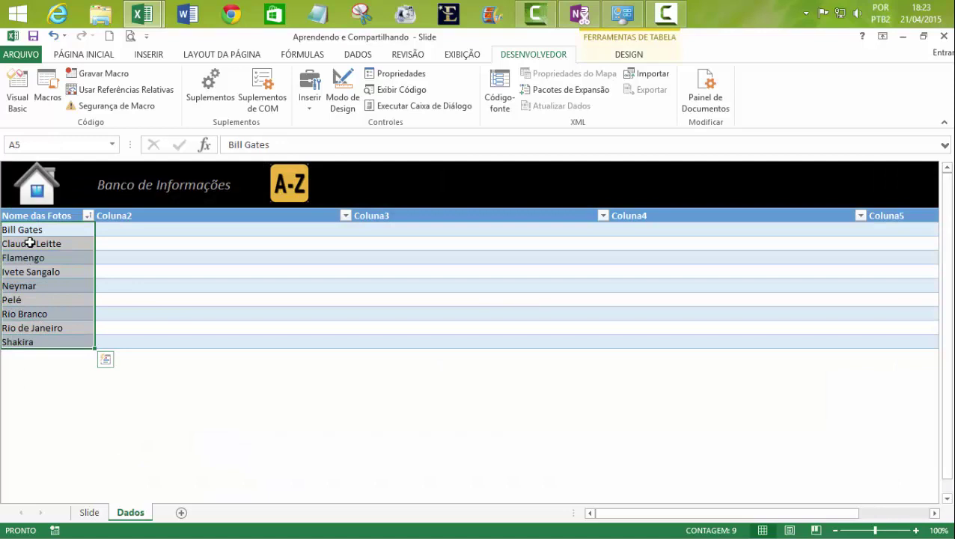
left_click(90, 513)
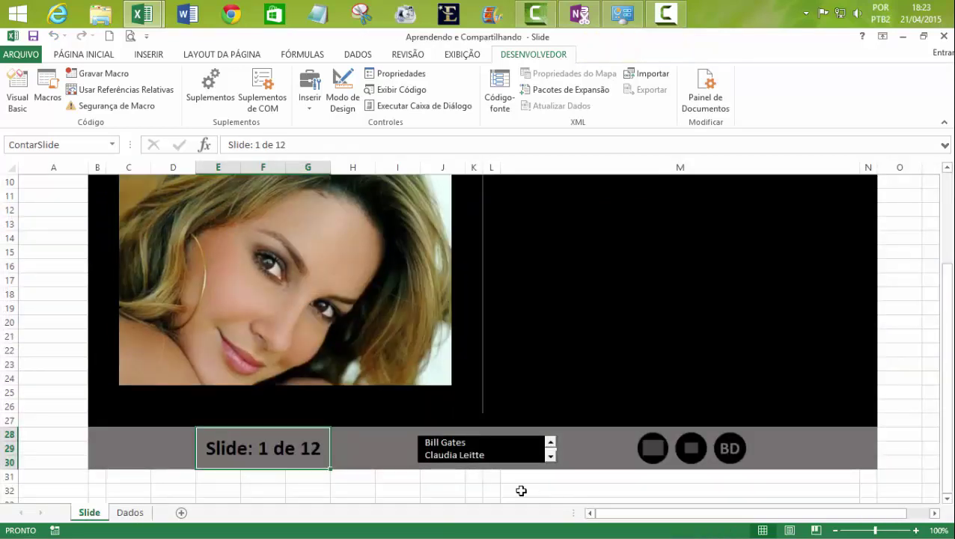
left_click(521, 491)
left_click(444, 455)
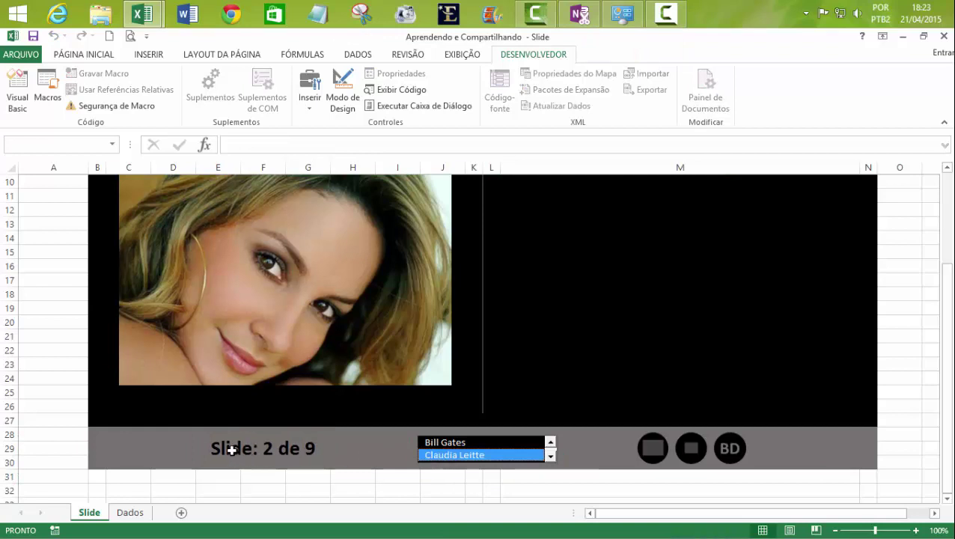
Step: Start at Bill Gates and arrow up and down the photo listbox, watching picture and counter update
left_click(443, 442)
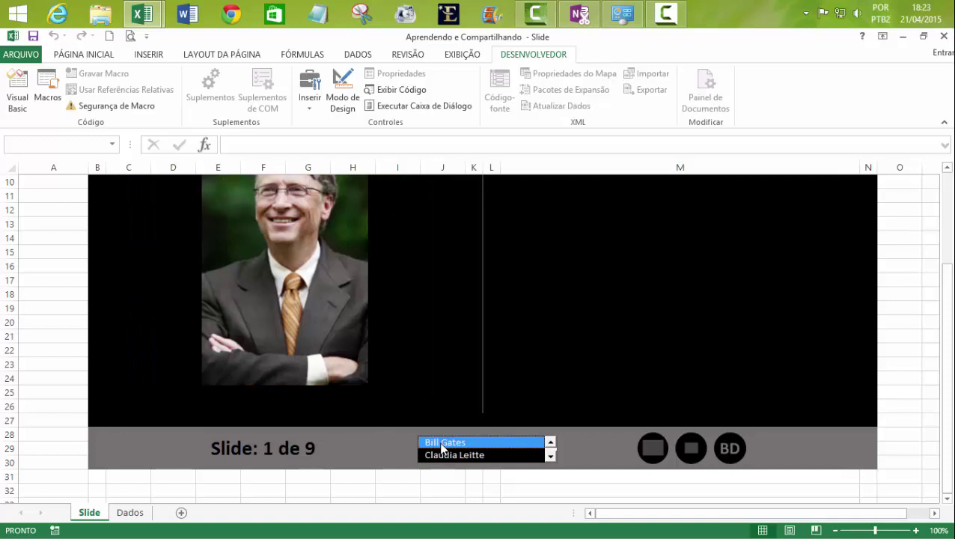
key("Down")
key("Down")
key("Down")
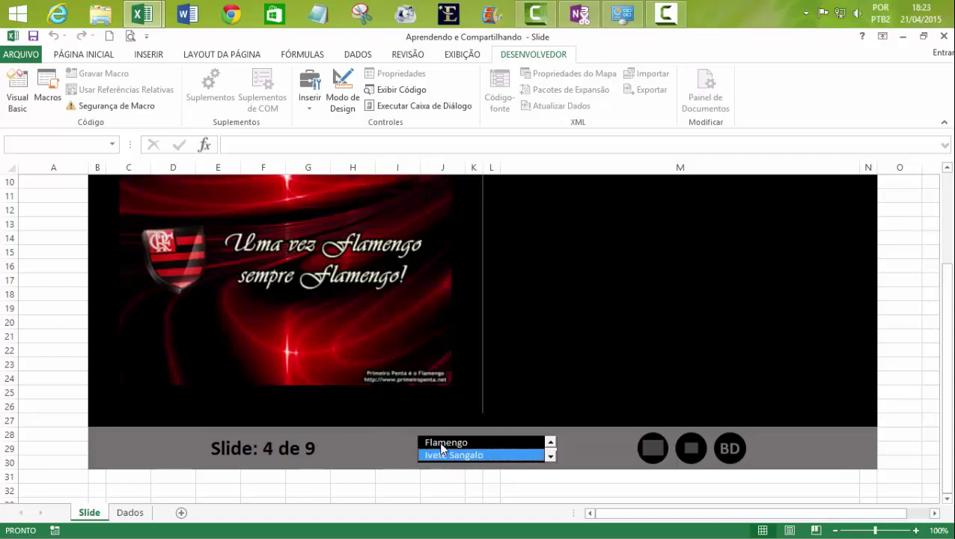
key("Down")
key("Down")
key("Down")
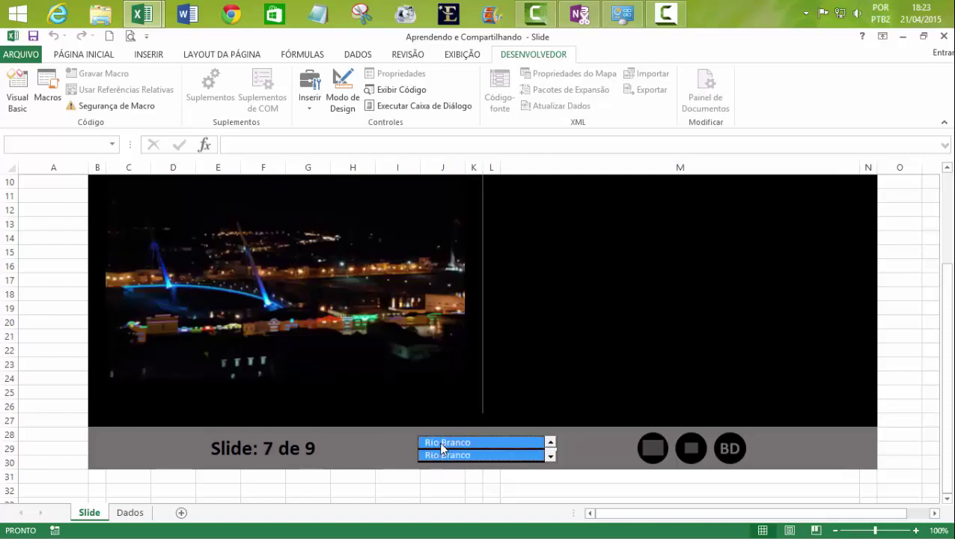
key("Down")
key("Down")
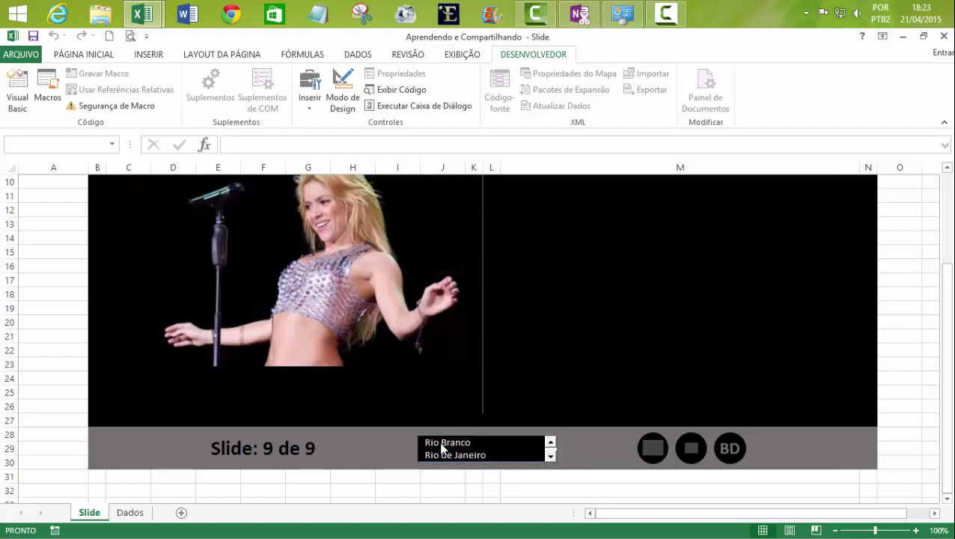
key("Up")
key("Up")
key("Up")
key("Up")
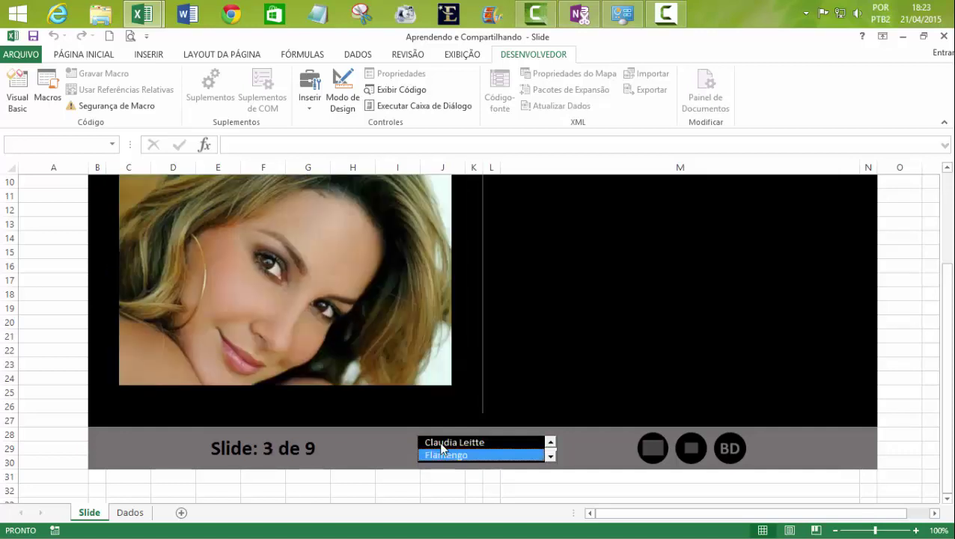
key("Down")
key("Down")
key("Down")
key("Down")
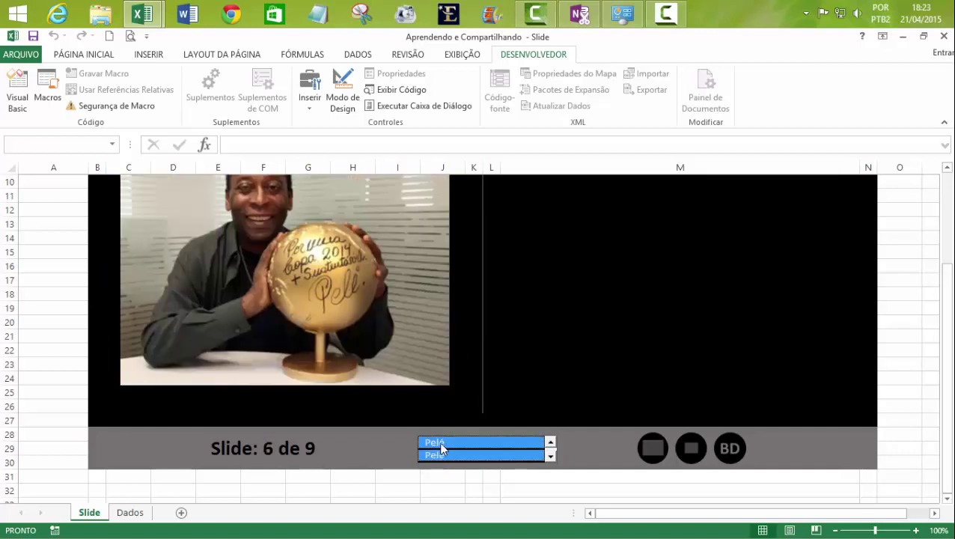
key("Down")
key("Down")
key("Down")
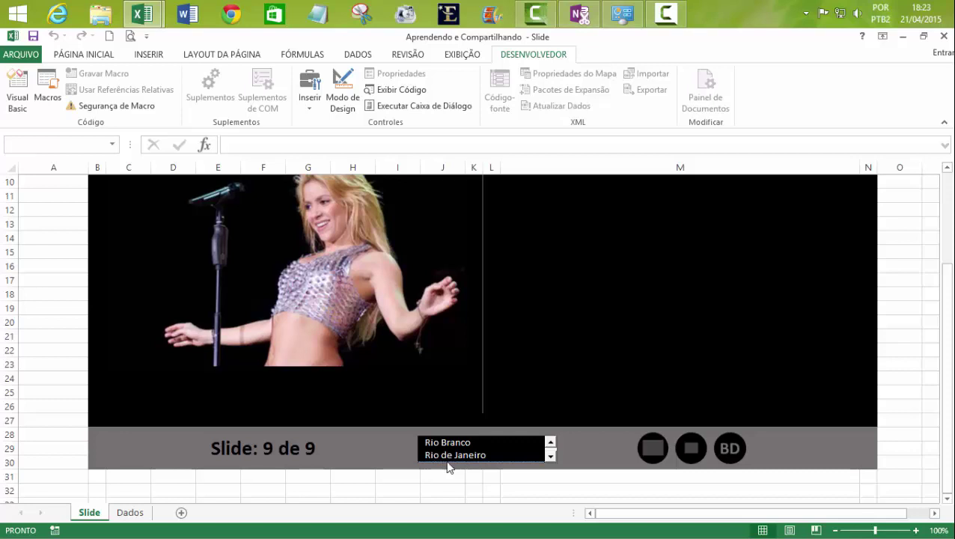
Step: In the Codigos module, change ListBoxFoto.Height from "30" to "28"
left_click(137, 26)
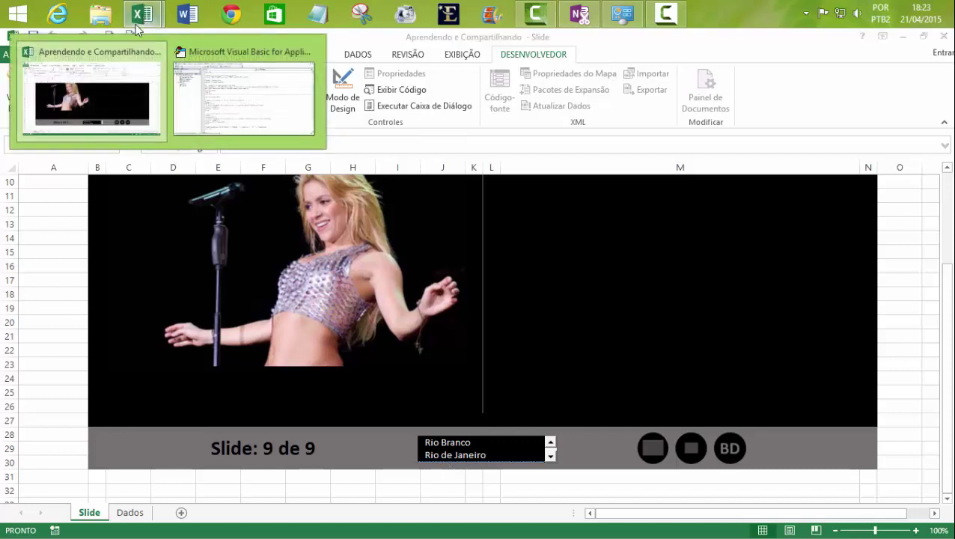
left_click(259, 120)
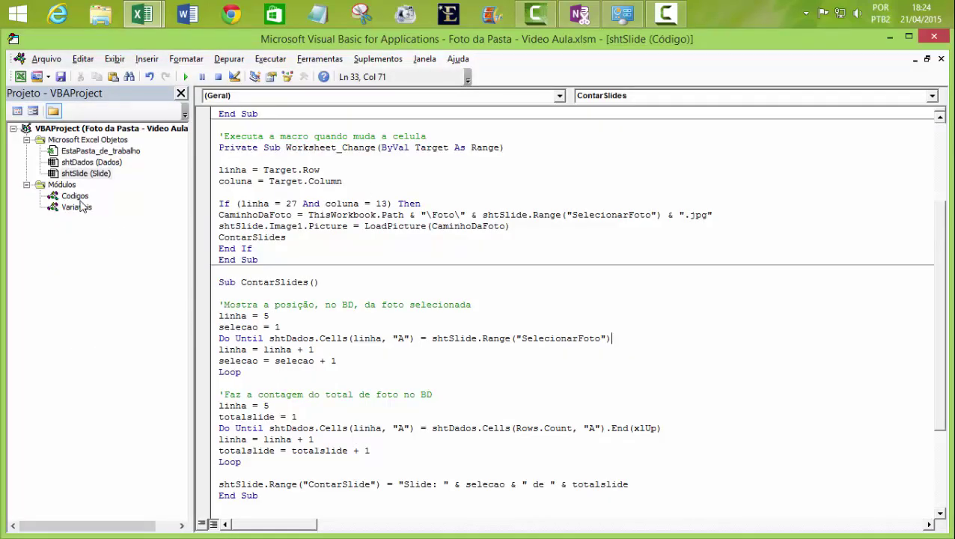
double_click(78, 196)
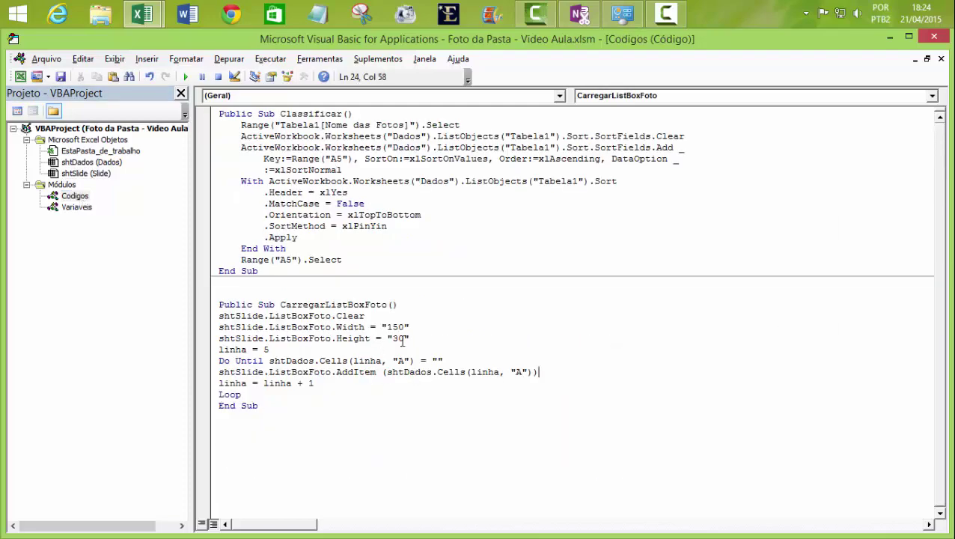
left_click(401, 339)
key("Delete")
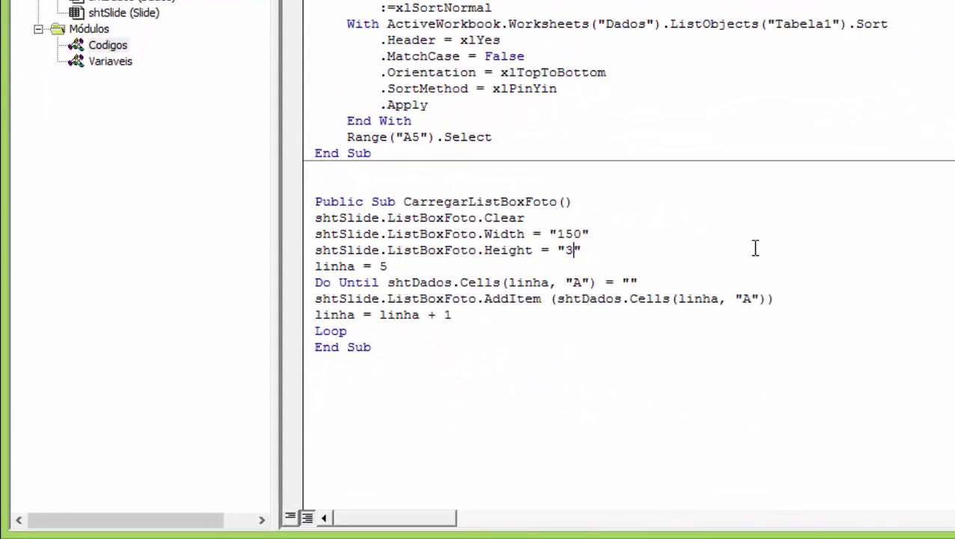
key("BackSpace")
type("28")
left_click(839, 348)
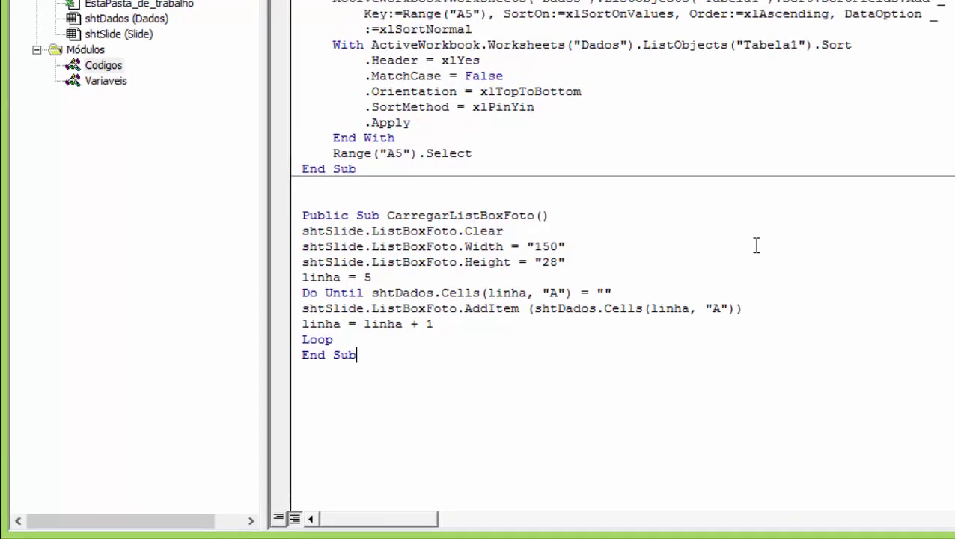
Step: Back in Excel, check the Dados sheet, then pick Bill Gates and arrow through the photo list
mouse_move(143, 14)
left_click(96, 85)
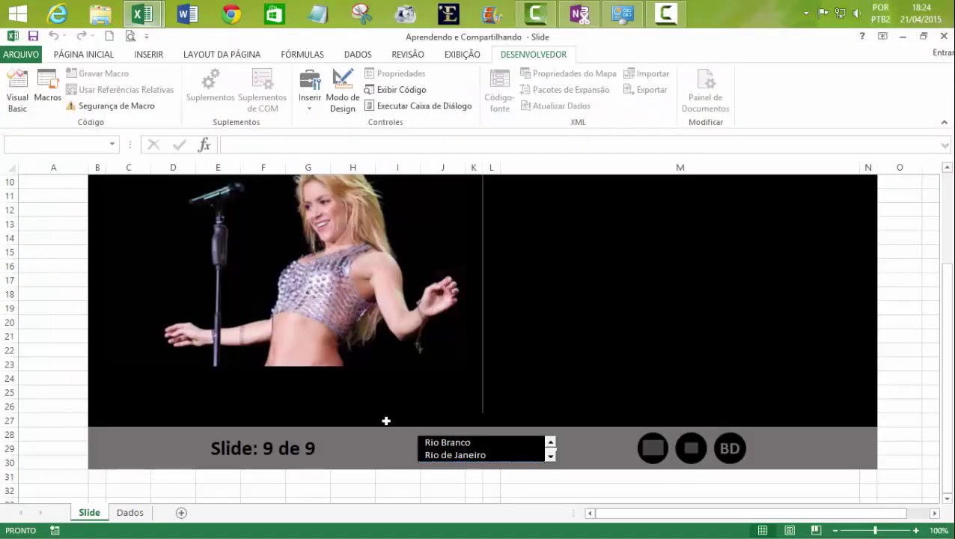
left_click(129, 512)
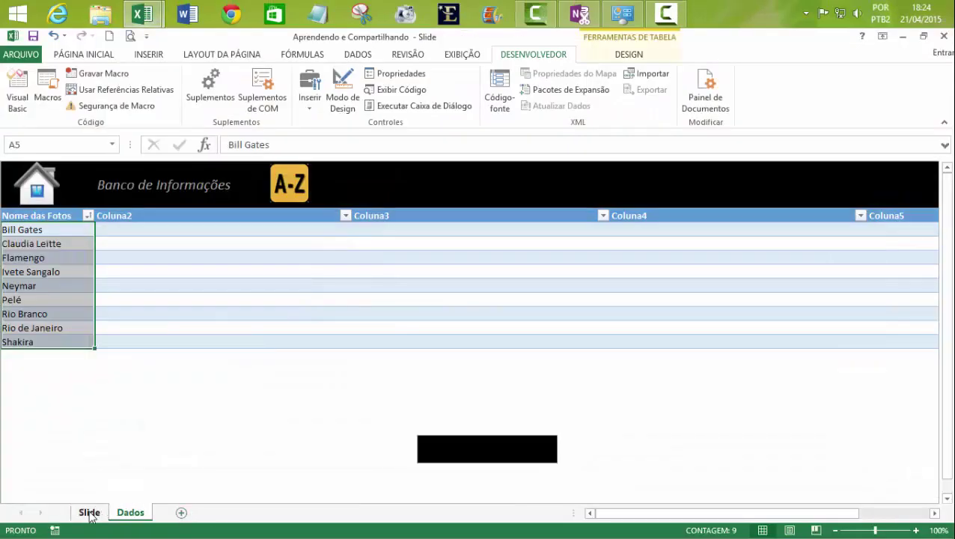
left_click(89, 513)
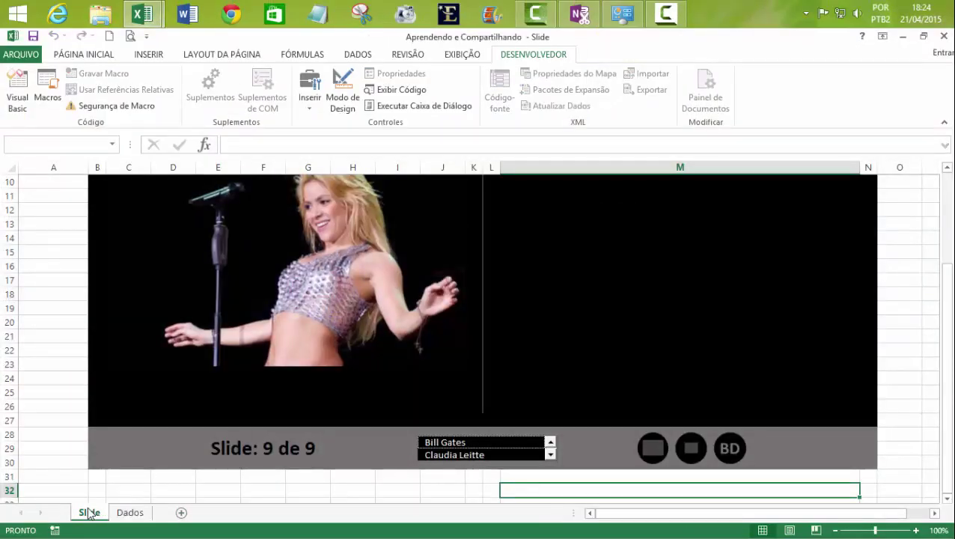
left_click(446, 442)
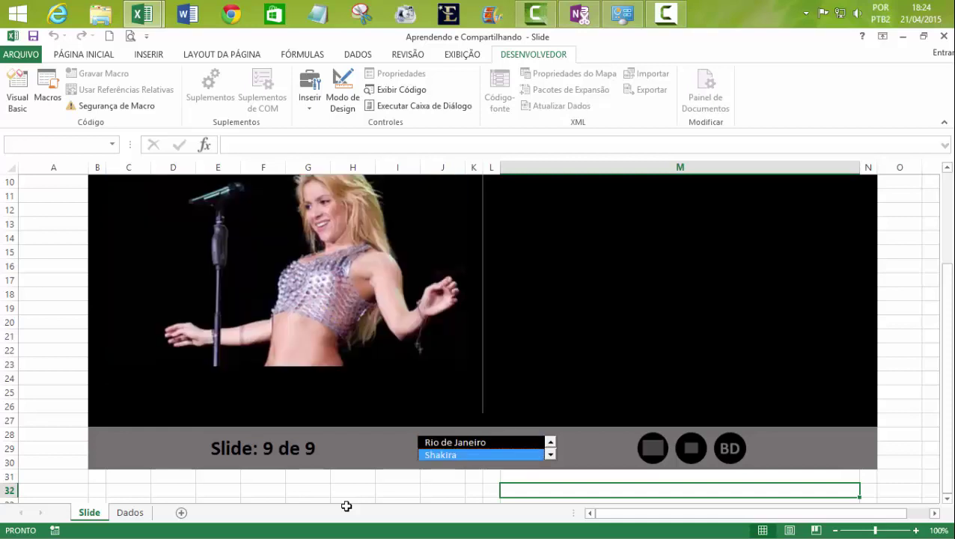
key("Up")
key("Up")
key("Up")
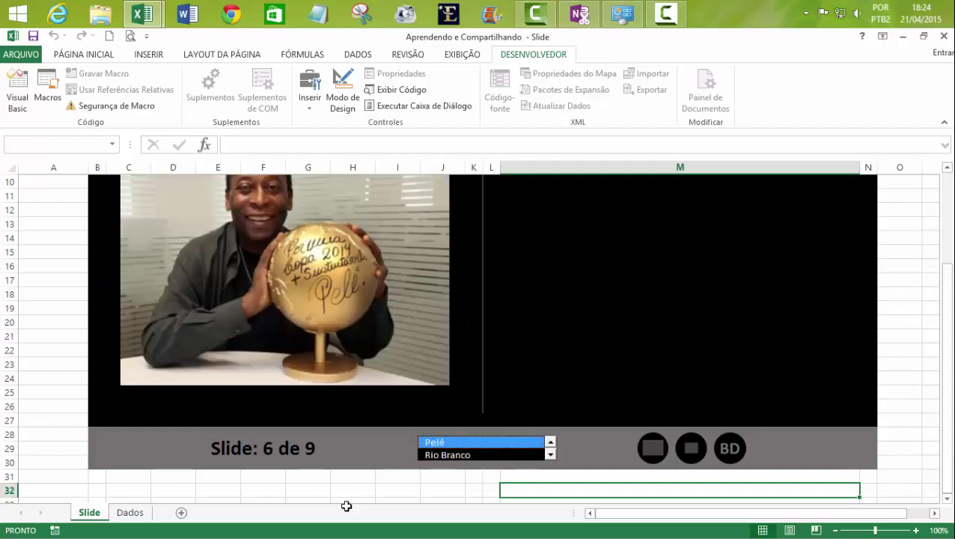
key("Up")
key("Down")
key("Down")
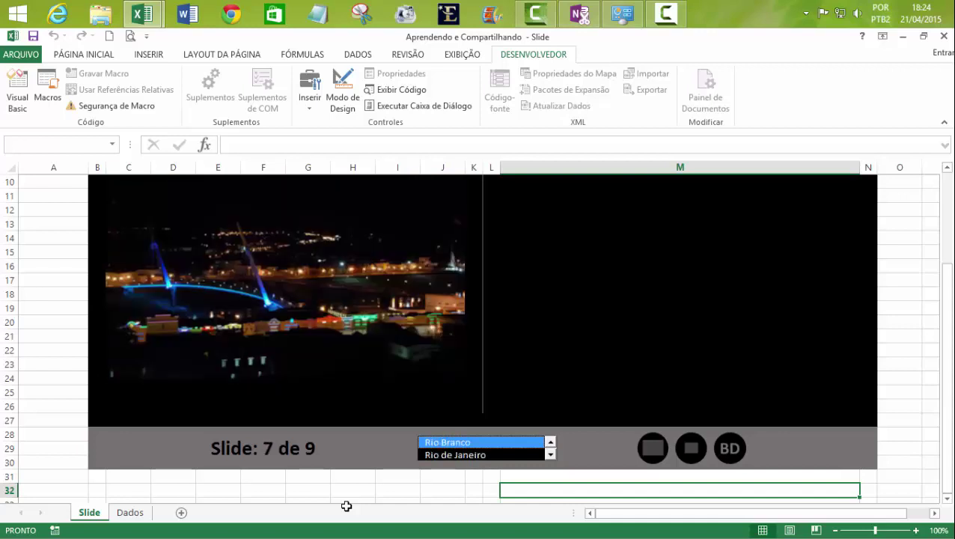
Step: Glance at the macro code, then choose Rio de Janeiro (Slide: 8 de 9) and select cell M27
key("alt+F11")
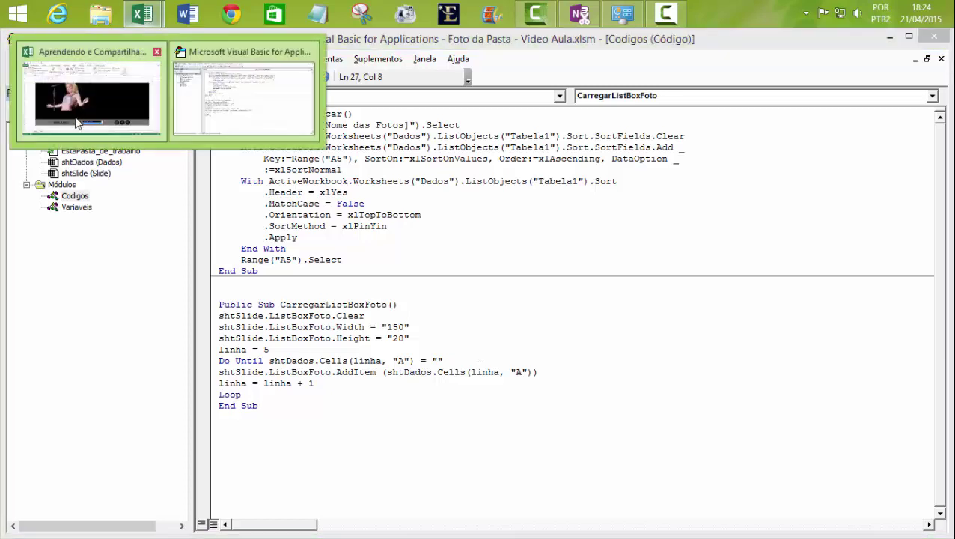
left_click(83, 122)
left_click(454, 442)
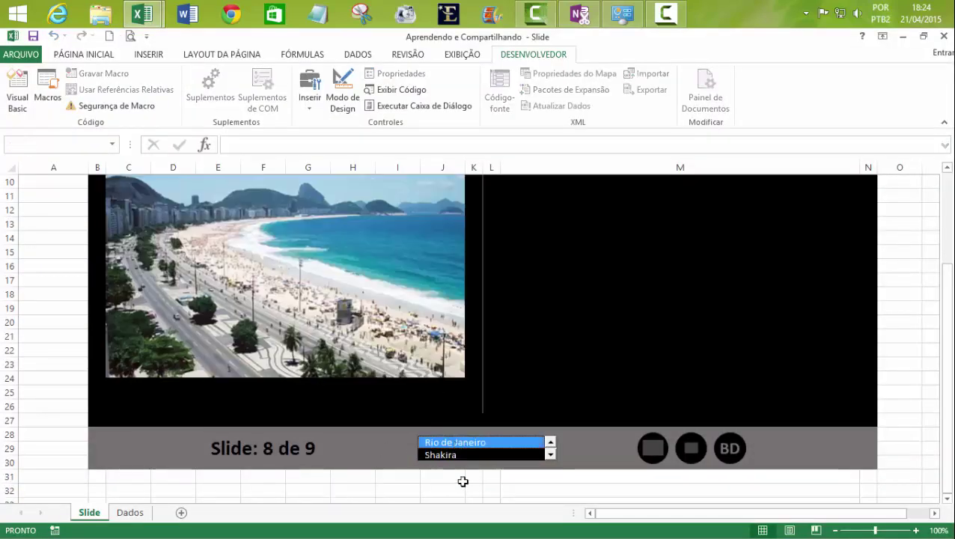
left_click(519, 479)
left_click(559, 419)
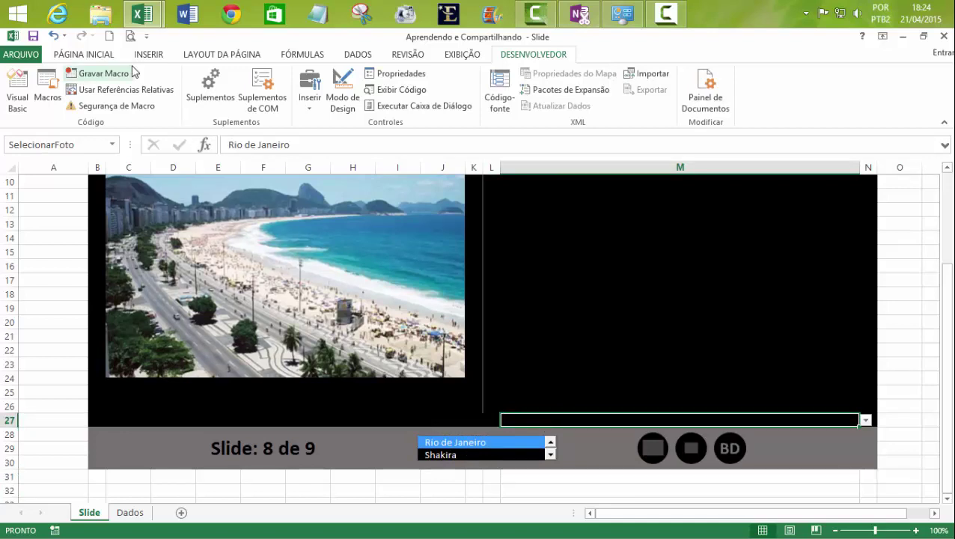
Step: Make the photo name in cell M27 red
left_click(103, 57)
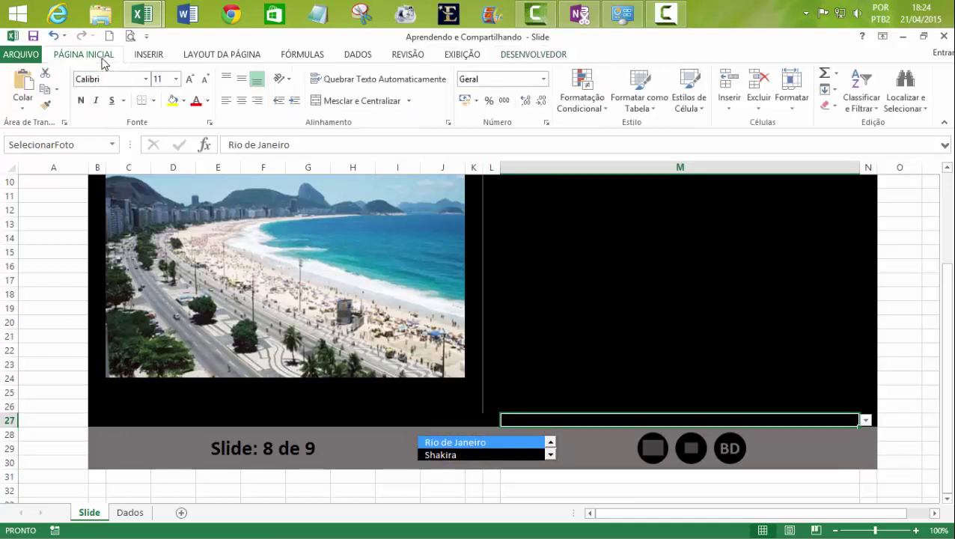
left_click(199, 102)
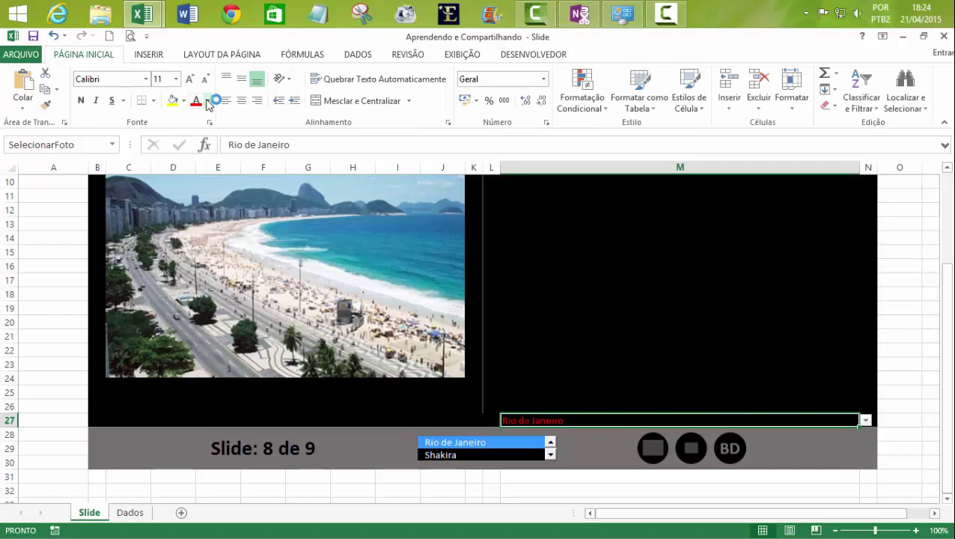
left_click(473, 490)
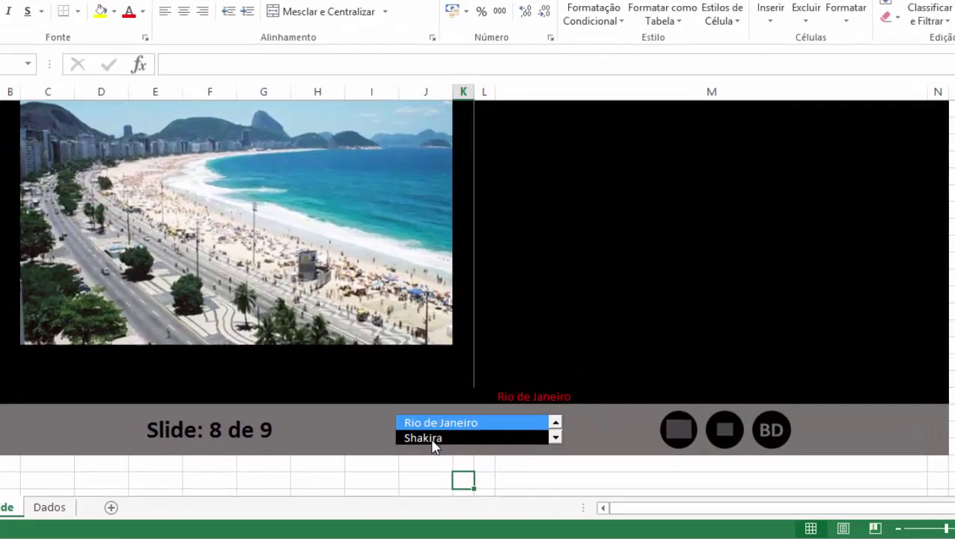
Step: Test the listbox, then pick Claudia Leitte from M27's dropdown to show Slide: 2 de 9
left_click(460, 455)
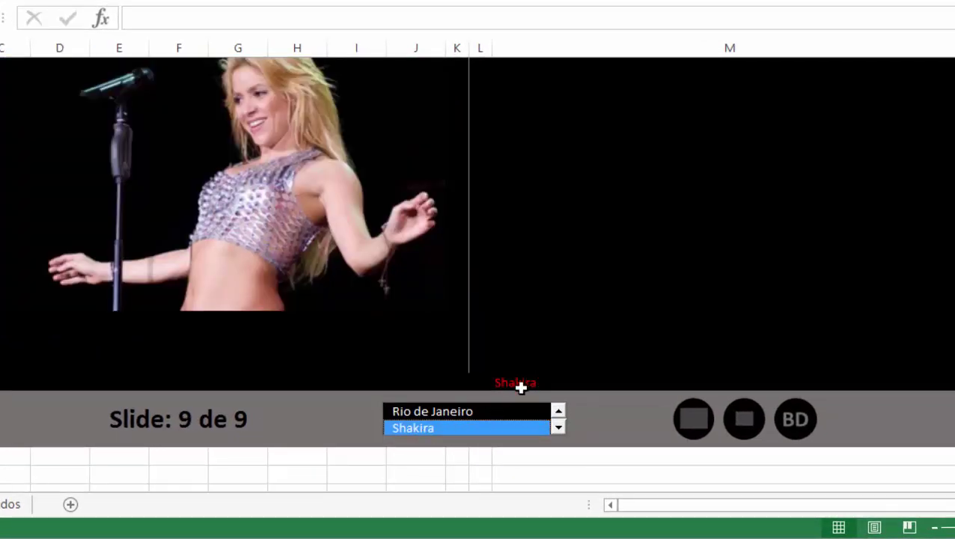
left_click(624, 383)
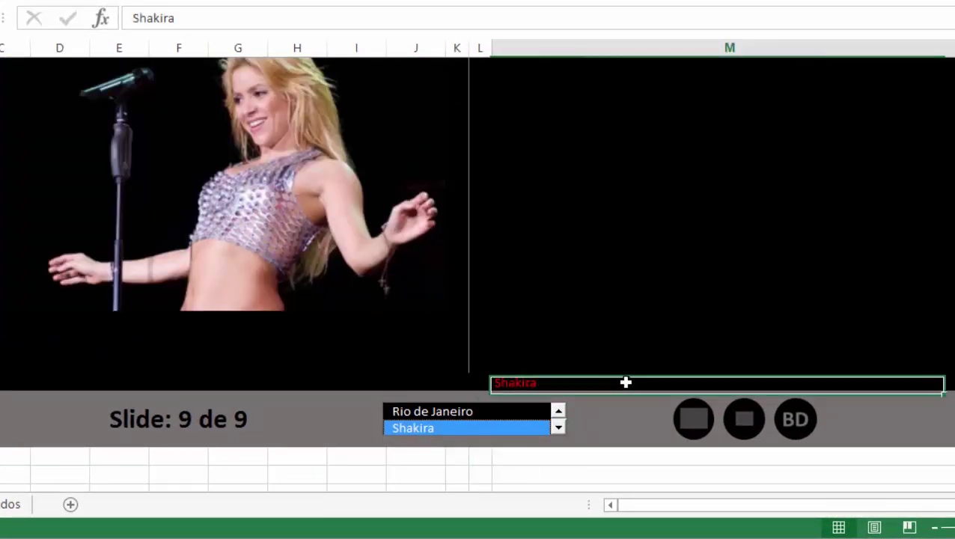
left_click(949, 383)
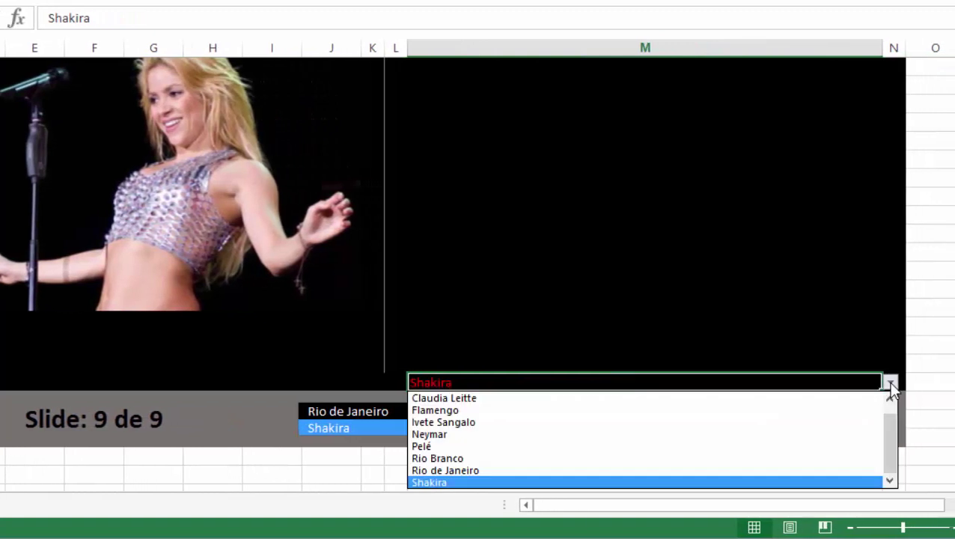
left_click(460, 401)
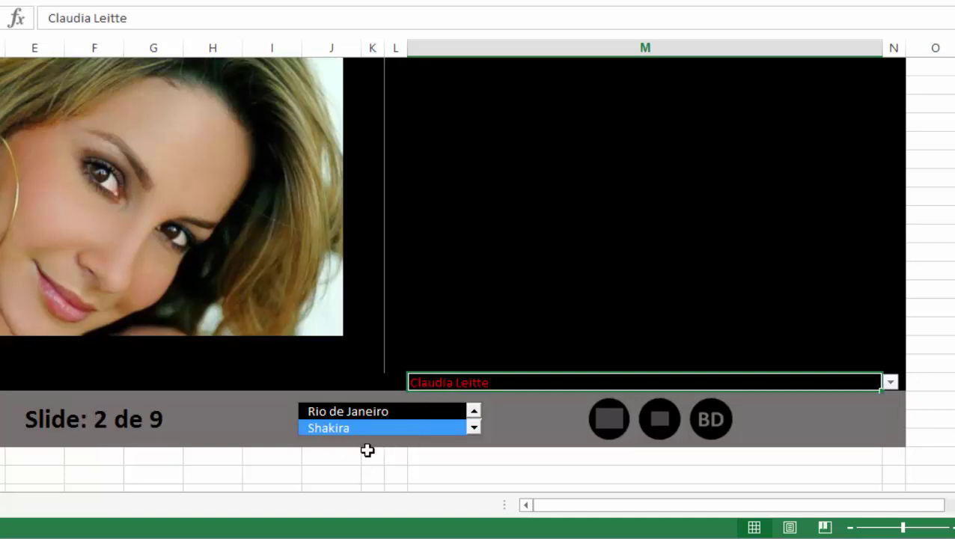
mouse_move(142, 14)
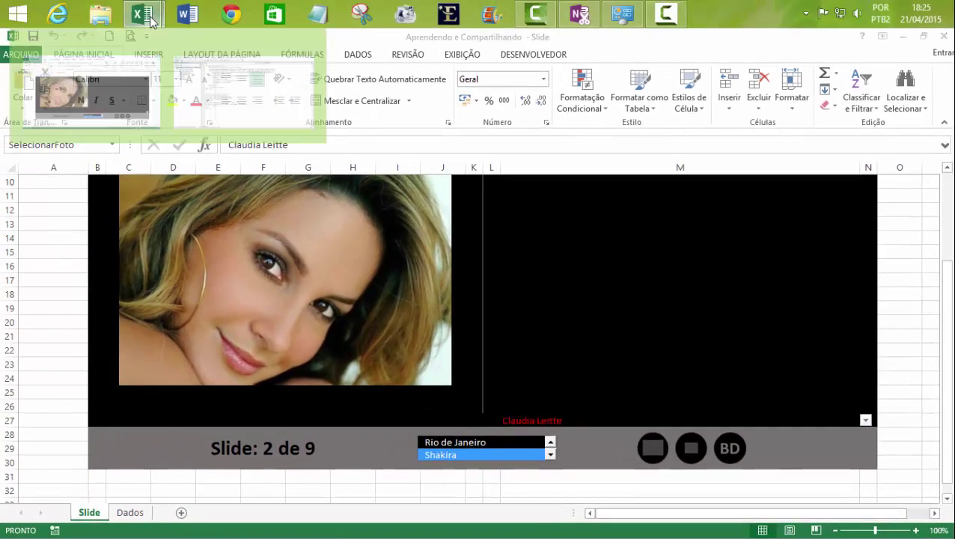
Step: In the Slide sheet's code, copy the SelecionarFoto assignment line and paste it after the ContarSlides call
left_click(250, 96)
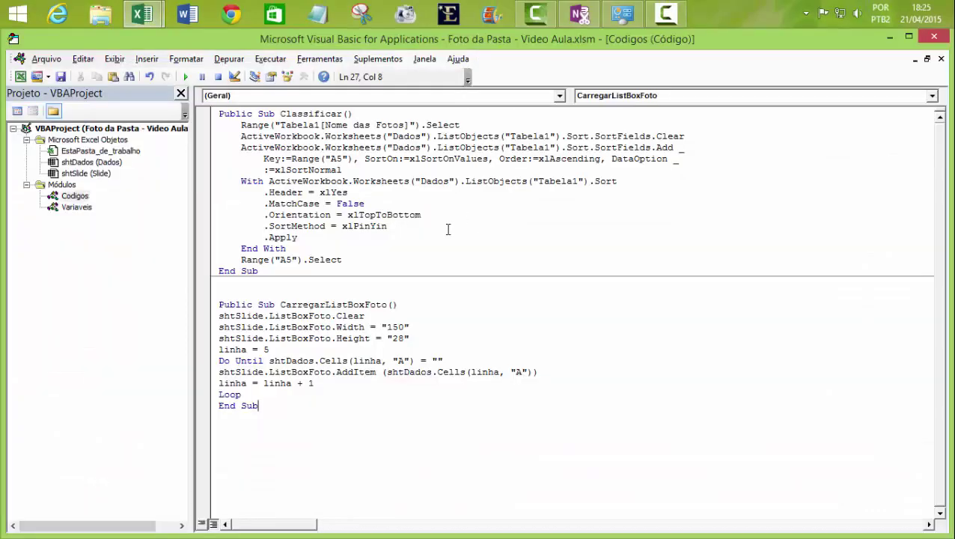
double_click(77, 174)
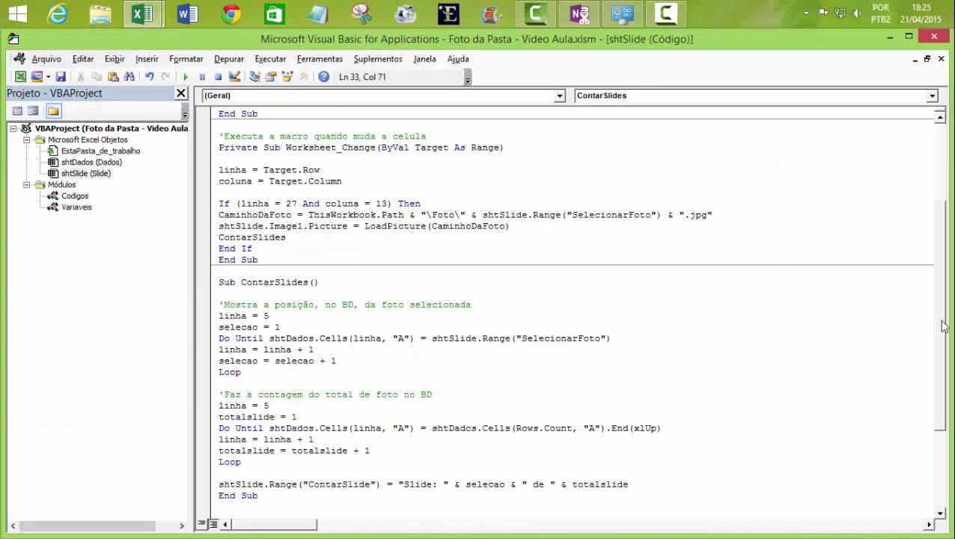
left_click_drag(943, 325, 943, 228)
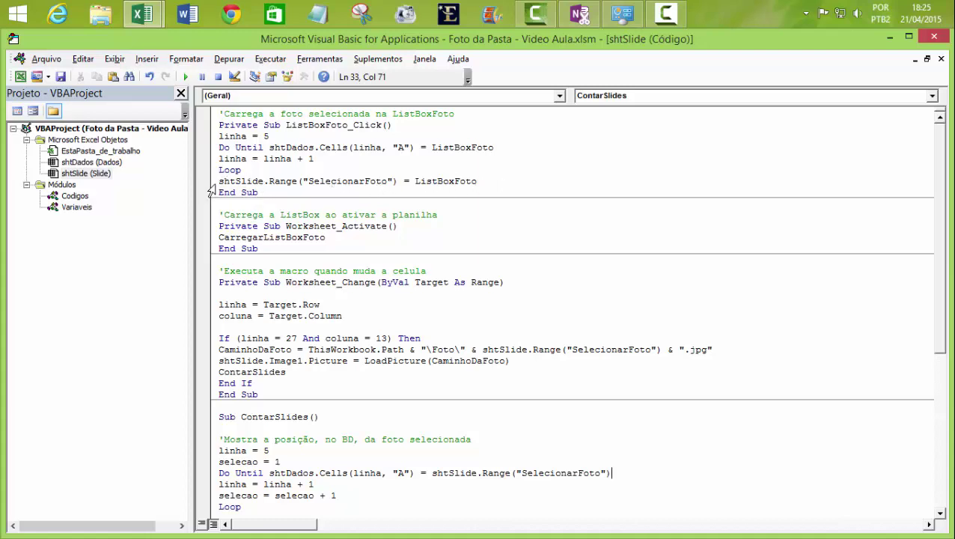
left_click_drag(220, 181, 492, 182)
key("ctrl+c")
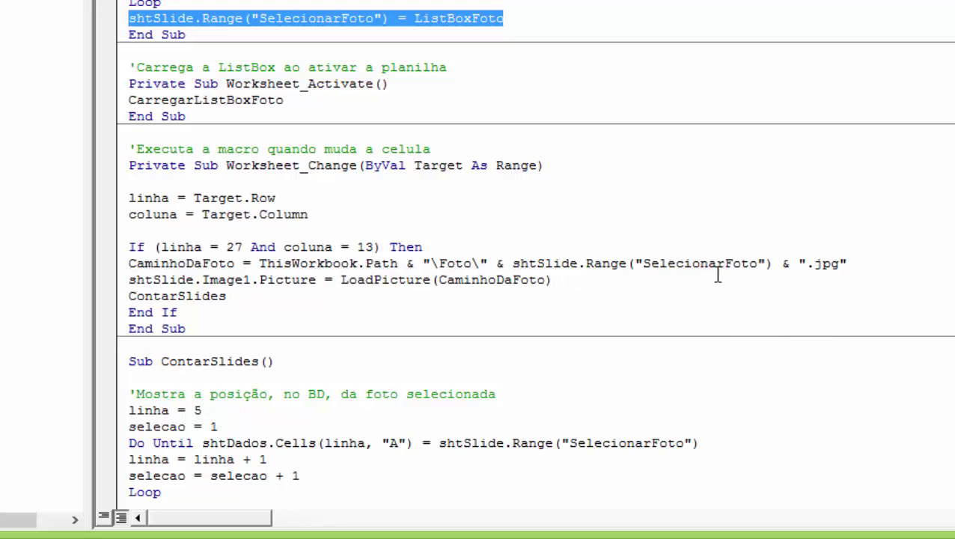
left_click(241, 294)
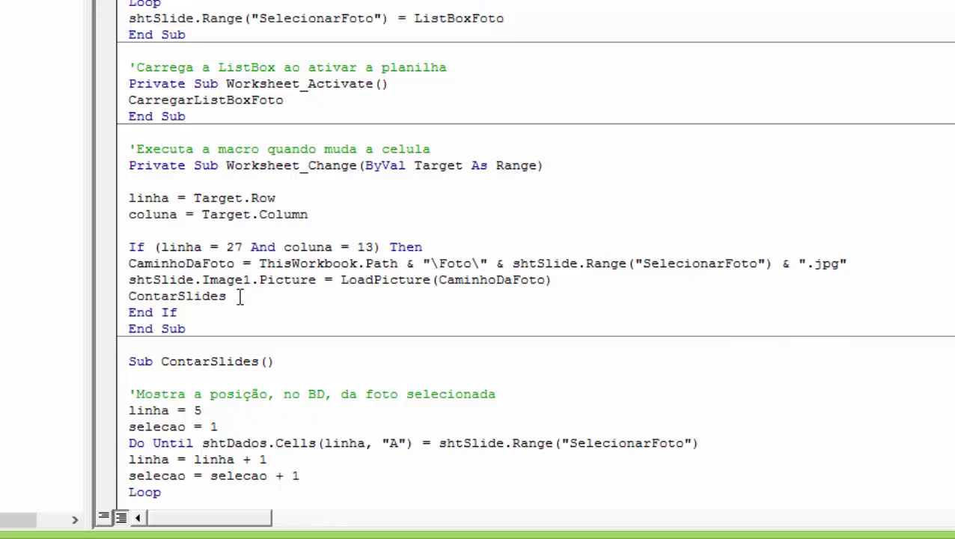
key("Return")
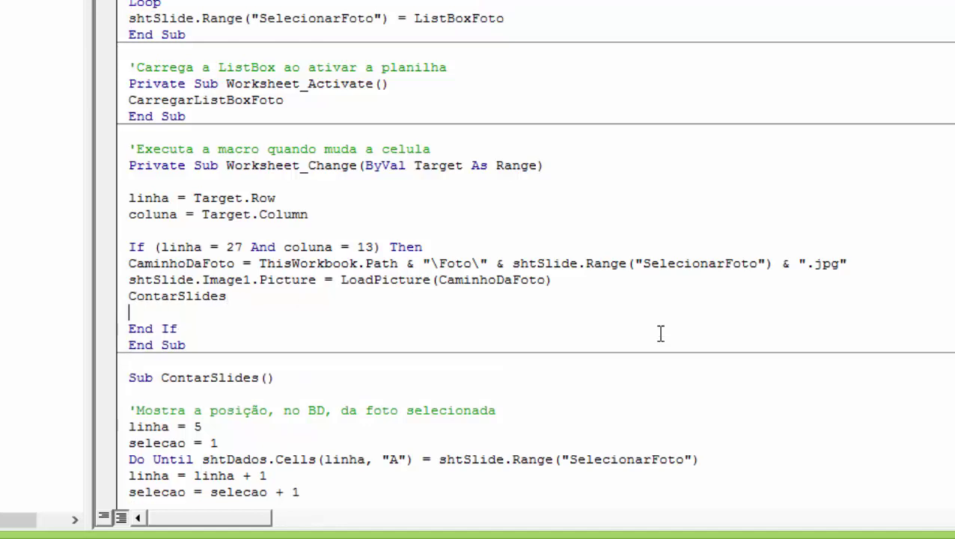
key("ctrl+v")
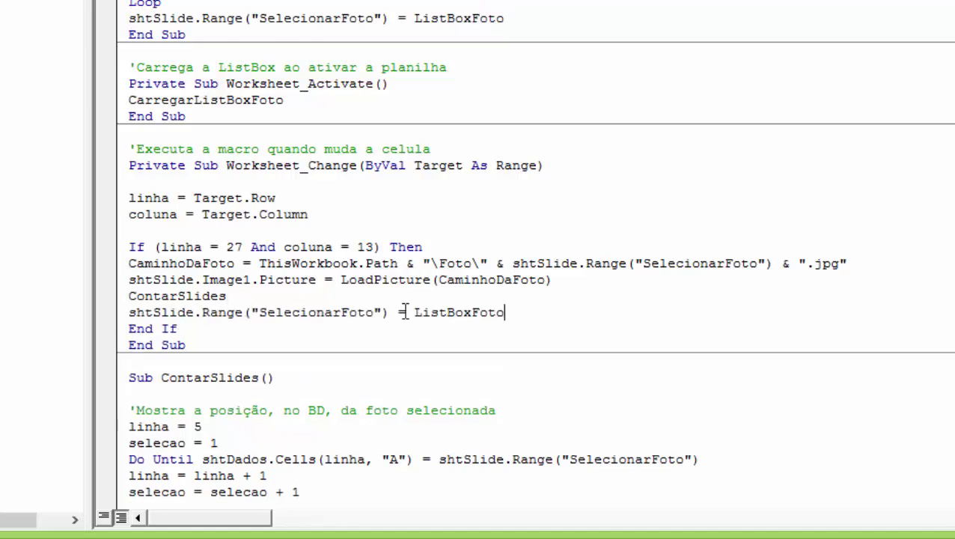
Step: Rewrite the pasted line as ListBoxFoto = shtSlide.Range("SelecionarFoto") and return to Excel
left_click_drag(401, 312, 519, 312)
key("ctrl+c")
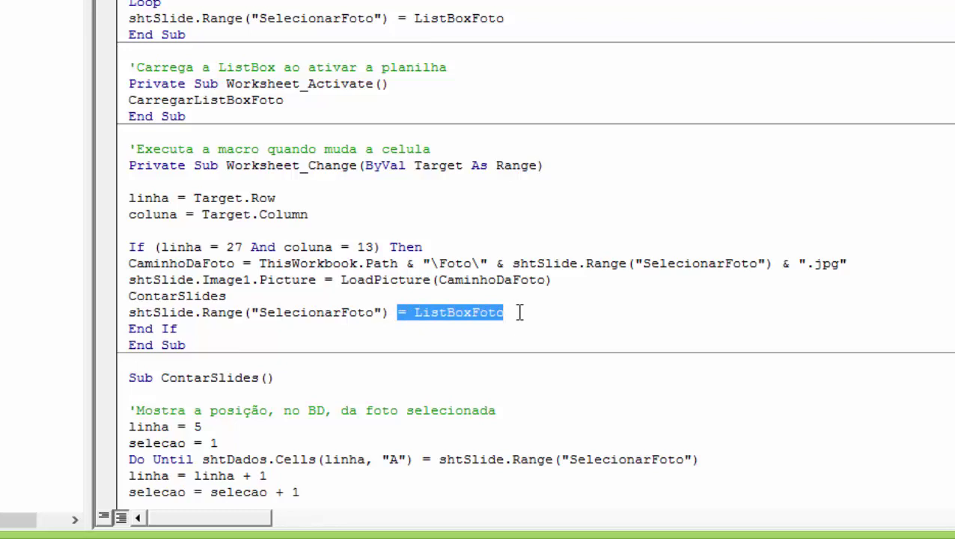
key("Delete")
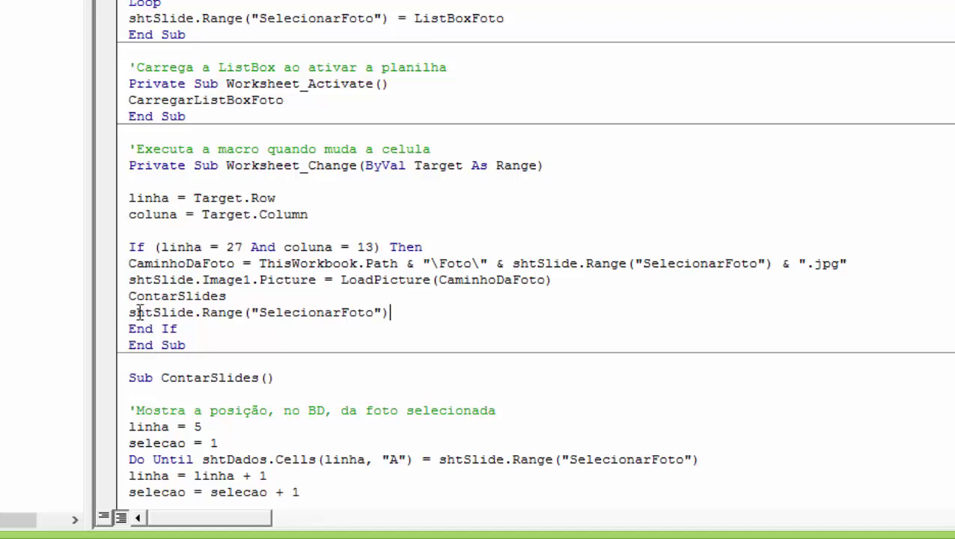
key("ctrl+v")
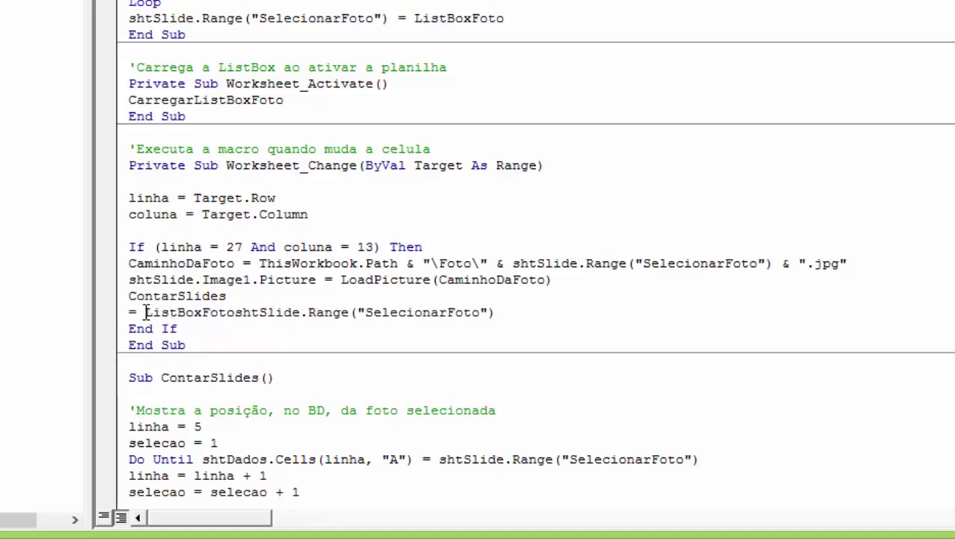
key("BackSpace")
key("BackSpace")
key("BackSpace")
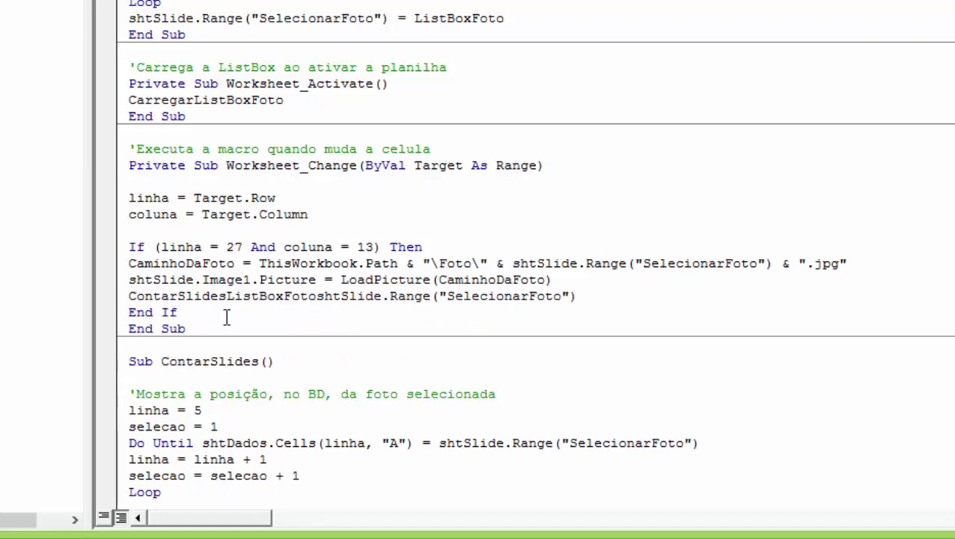
type("=")
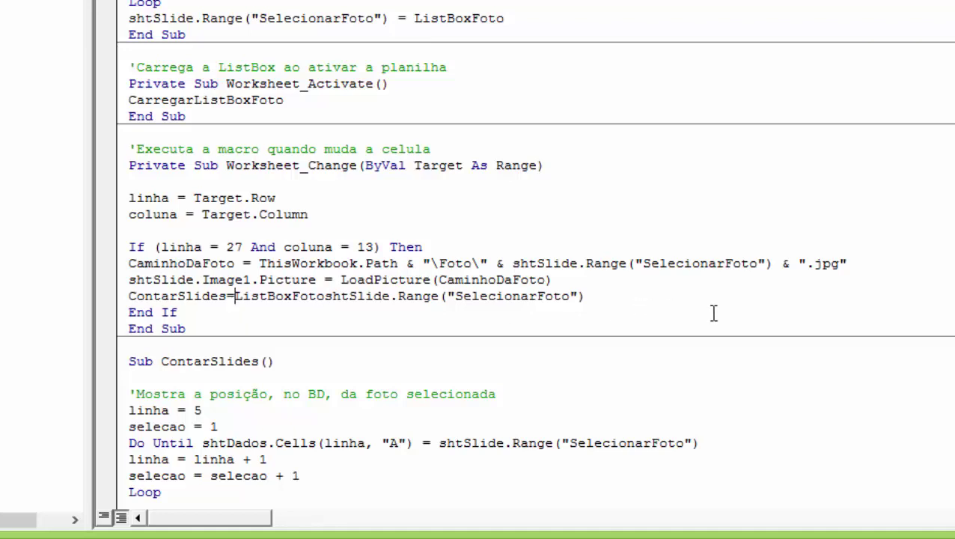
key("BackSpace")
key("Return")
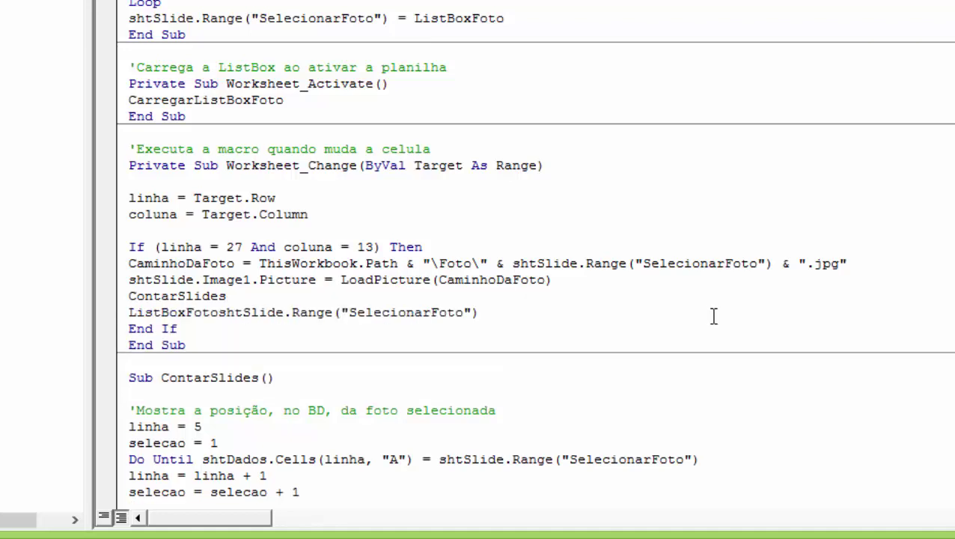
left_click(218, 313)
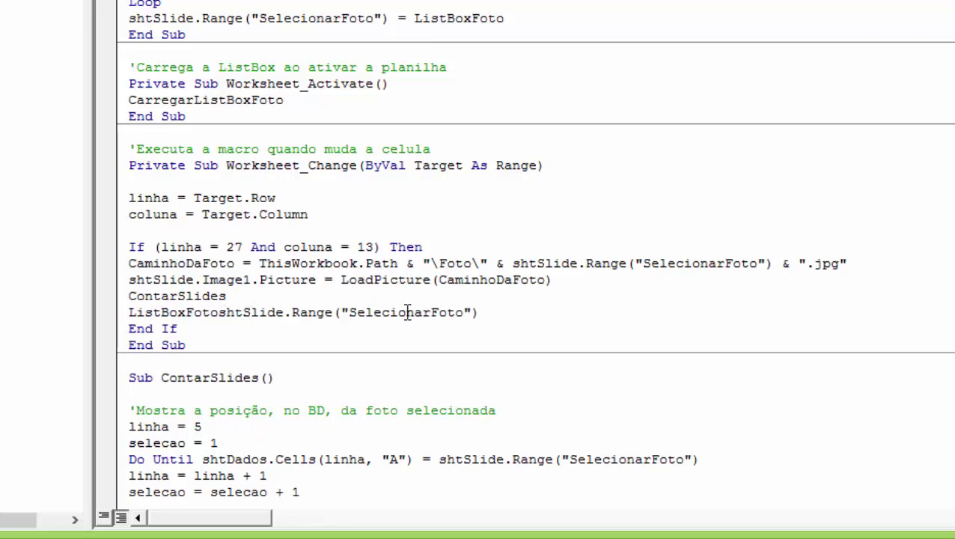
type("=")
left_click(868, 238)
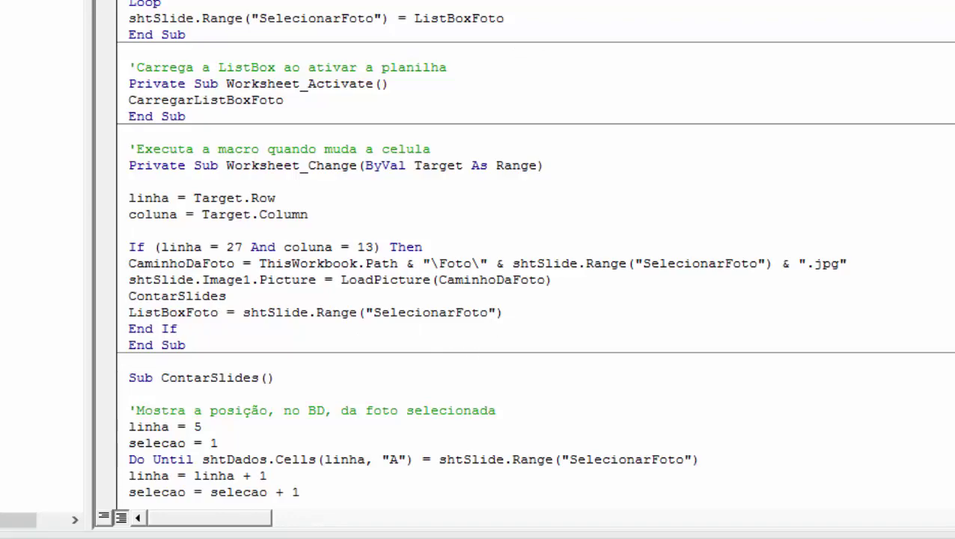
key("alt+F11")
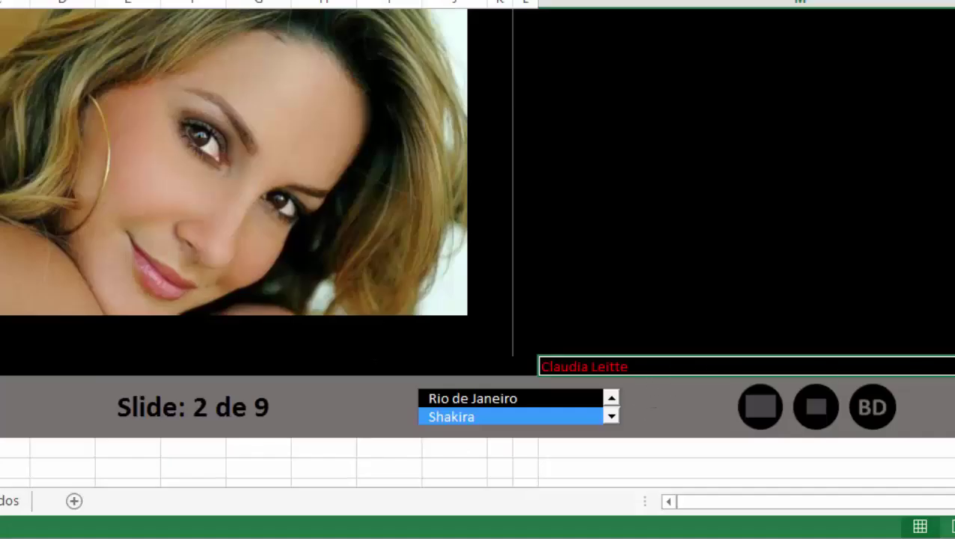
Step: Pick Flamengo and another photo in the listbox, then choose Rio de Janeiro from the photo-name cell's dropdown
key("alt+Down")
left_click(599, 397)
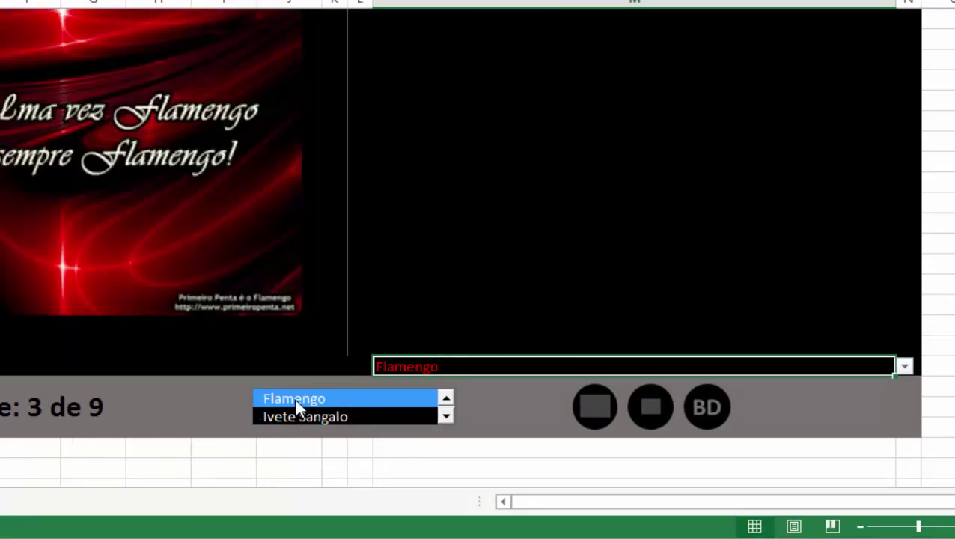
left_click(316, 419)
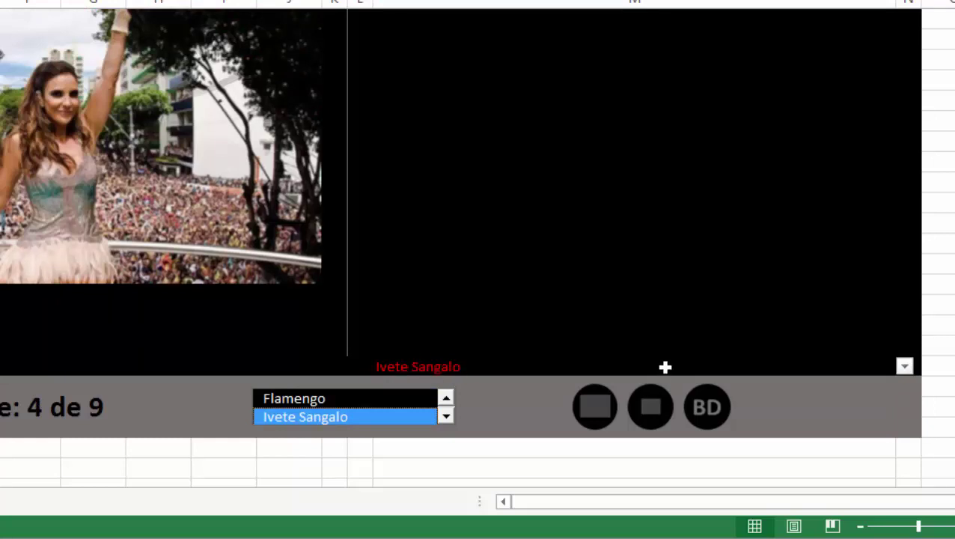
left_click(880, 371)
left_click(904, 366)
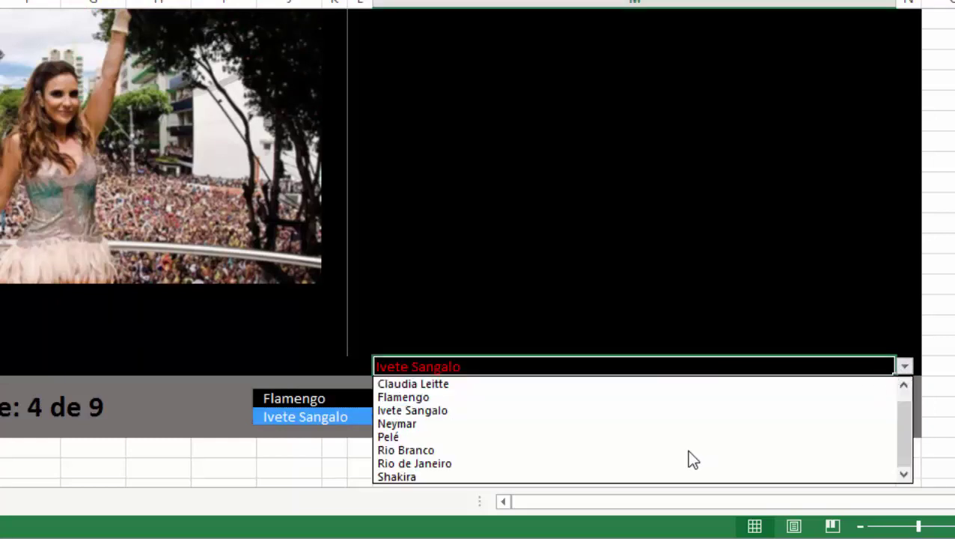
left_click(552, 463)
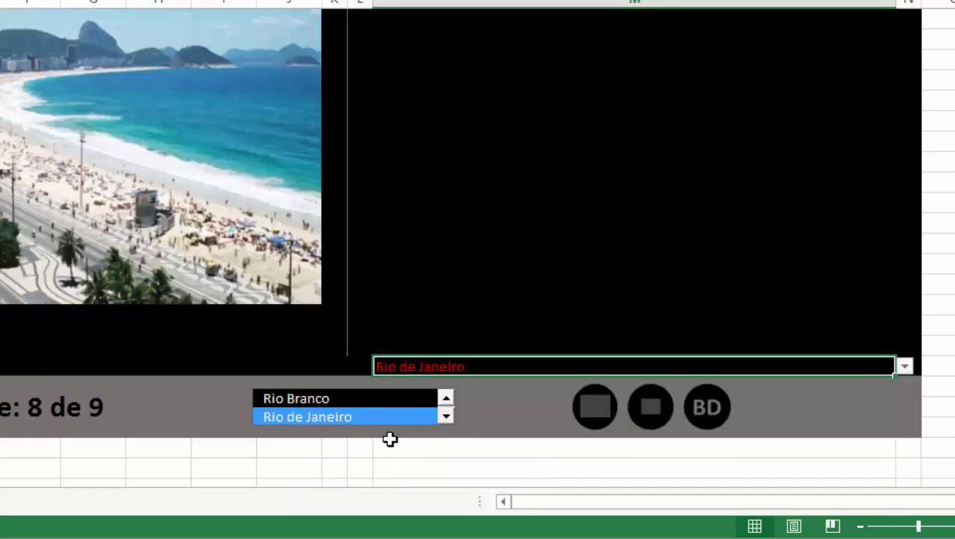
left_click(185, 472)
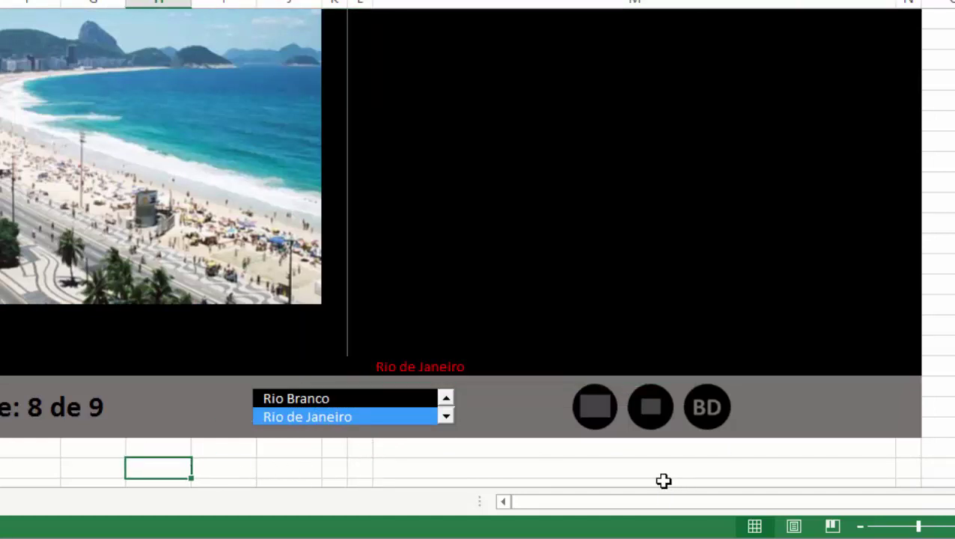
left_click(463, 365)
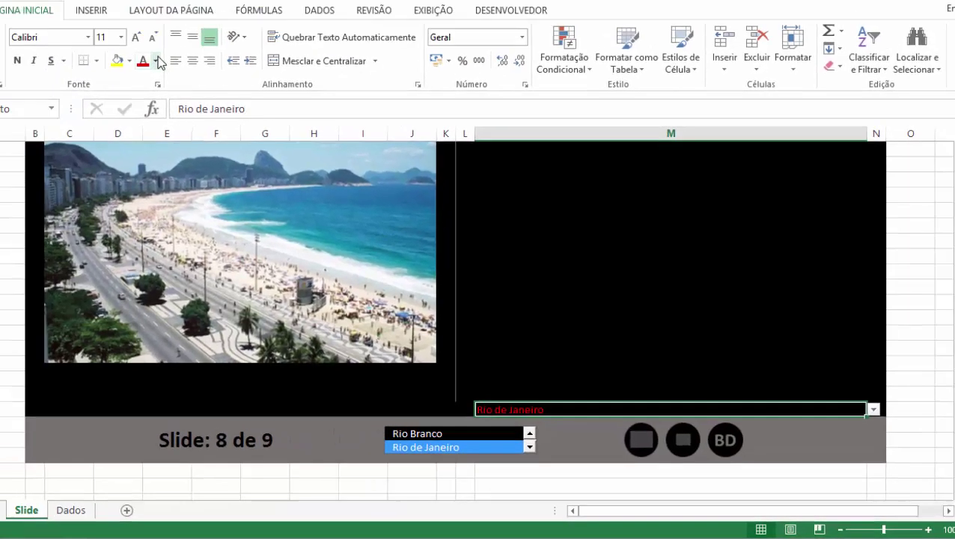
Step: Select merged cell M31 below the slide and open the Dados sheet
left_click(159, 63)
left_click(223, 120)
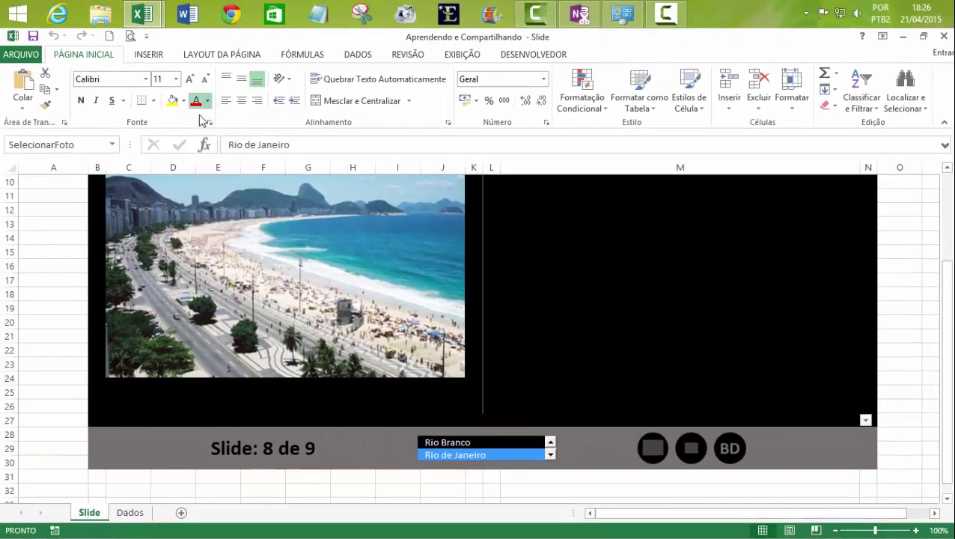
left_click(904, 383)
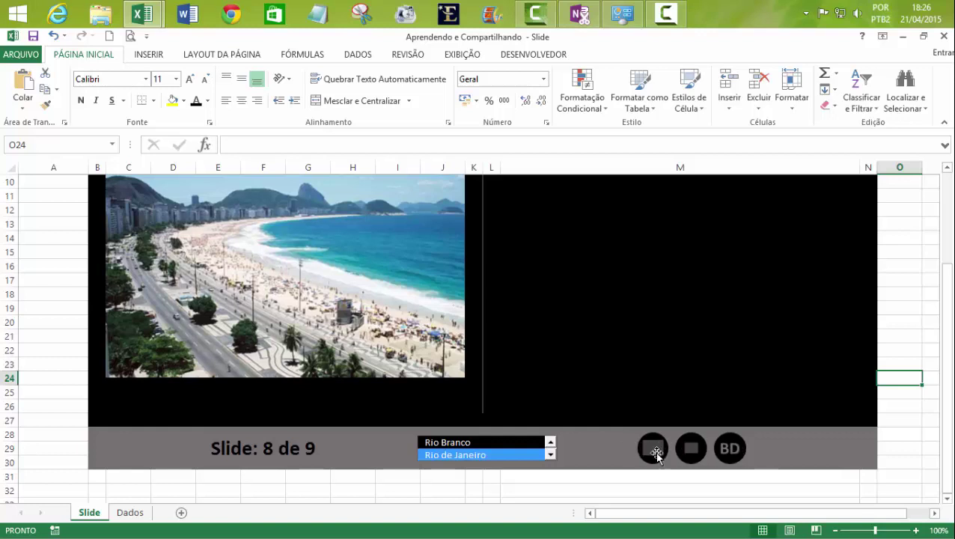
left_click(905, 447)
left_click(555, 476)
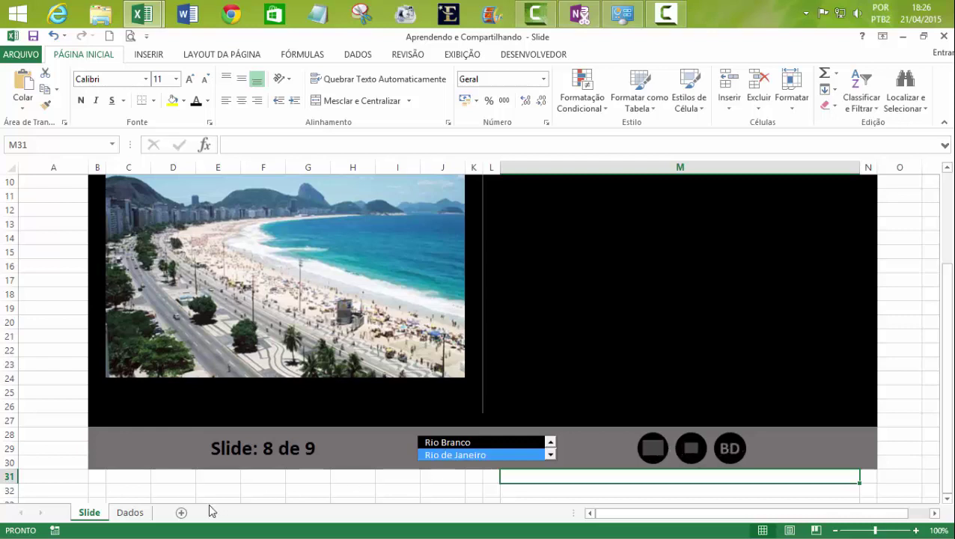
left_click(134, 512)
Step: Open the Mostrar Foto da Pasta - MinhaVersao workbook, leave full screen, and show its BaseDados sheet
left_click(254, 423)
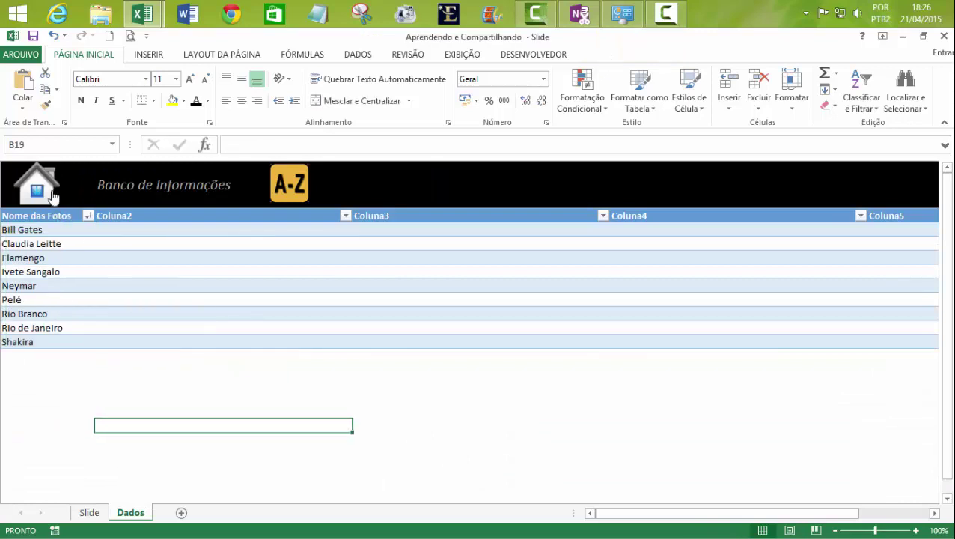
left_click(490, 398)
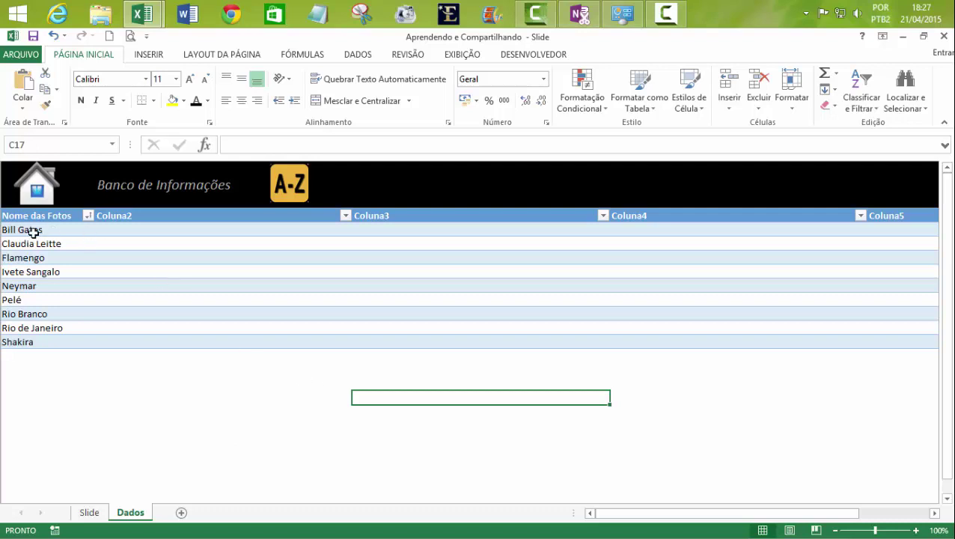
right_click(142, 15)
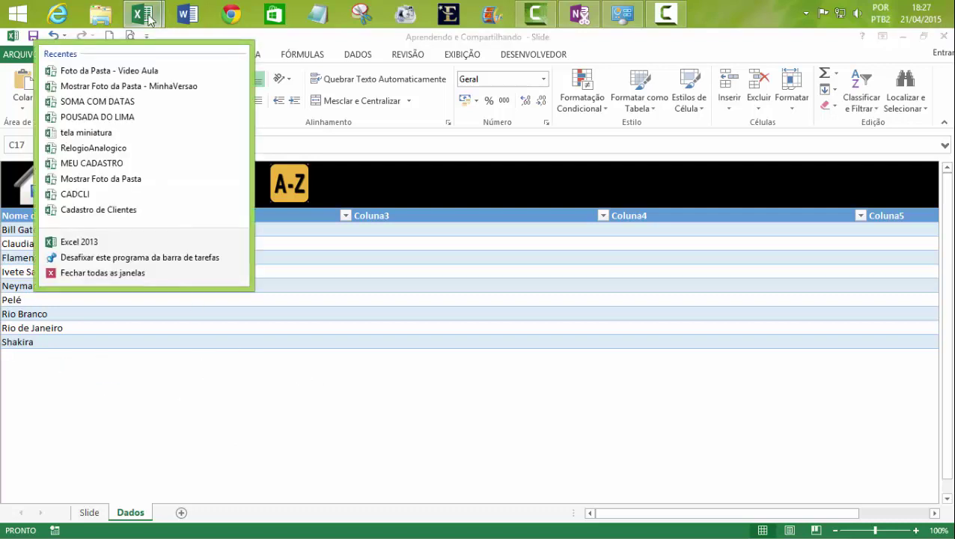
left_click(161, 87)
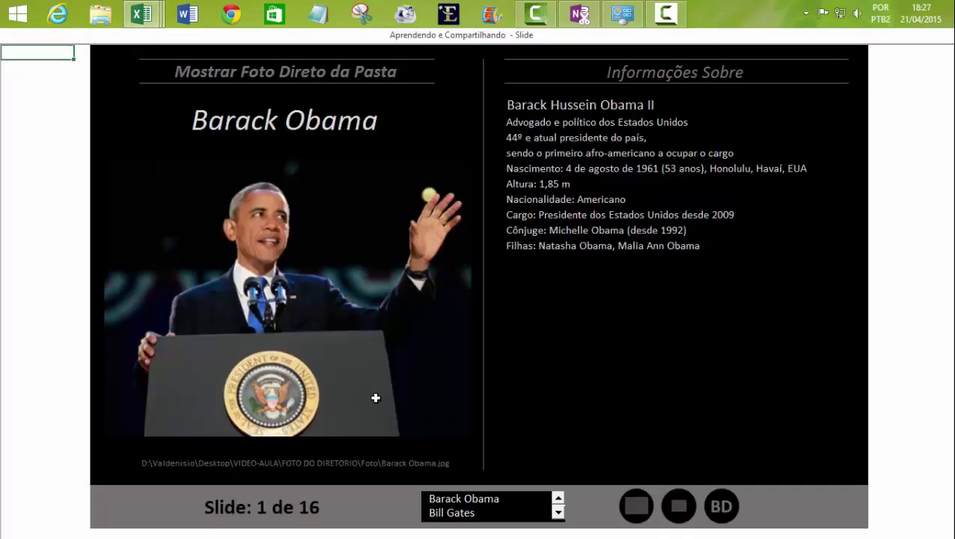
left_click(690, 509)
left_click(161, 513)
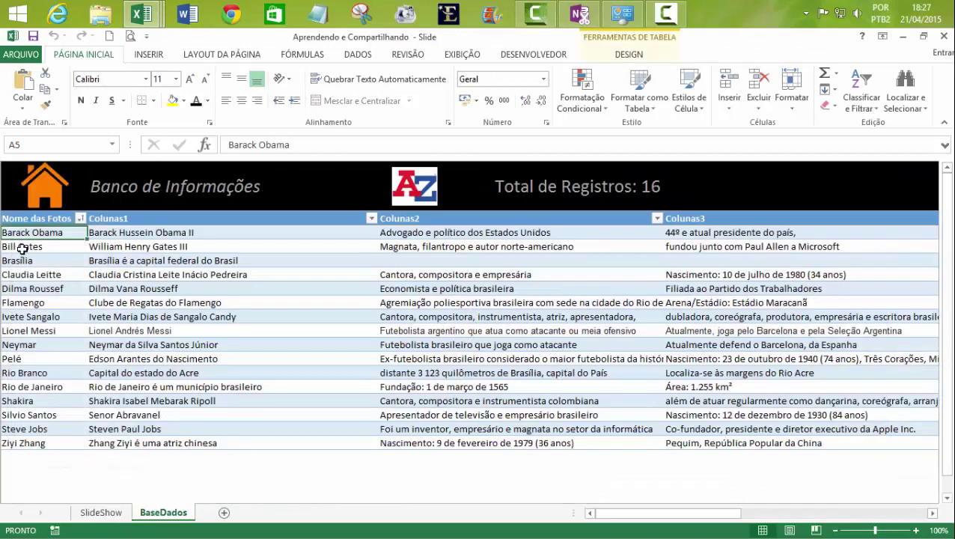
Step: Copy the whole Tabela13 table, then select A5 on the slideshow workbook's Dados sheet
left_click(114, 146)
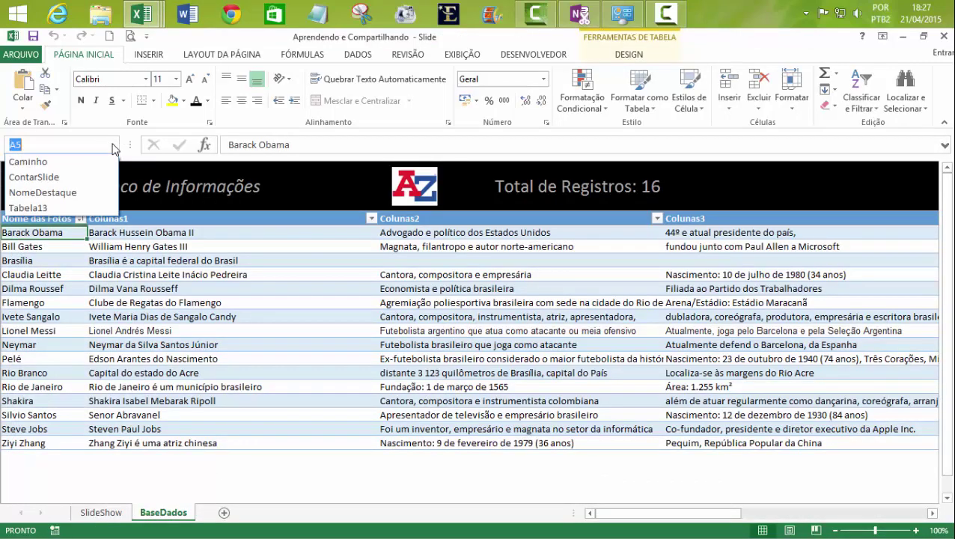
left_click(37, 208)
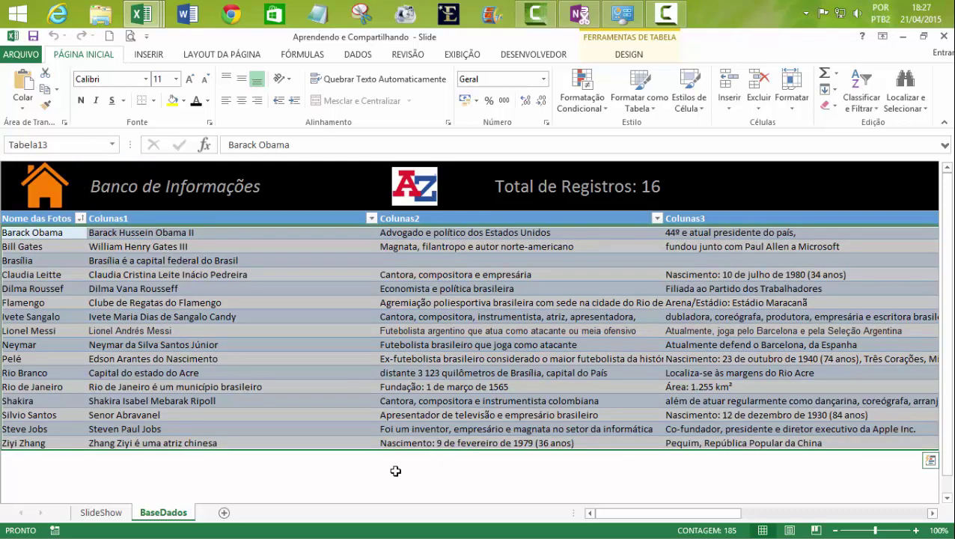
key("ctrl+c")
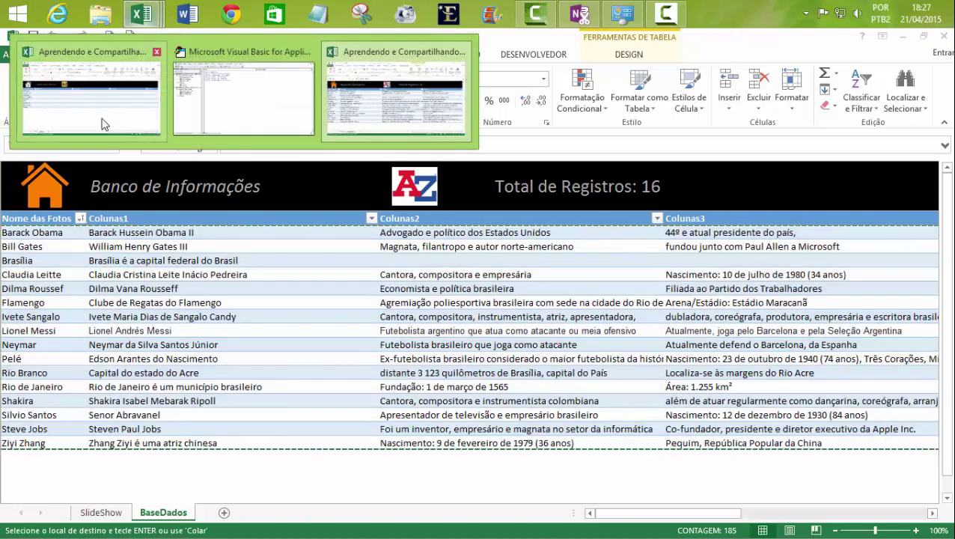
left_click(105, 124)
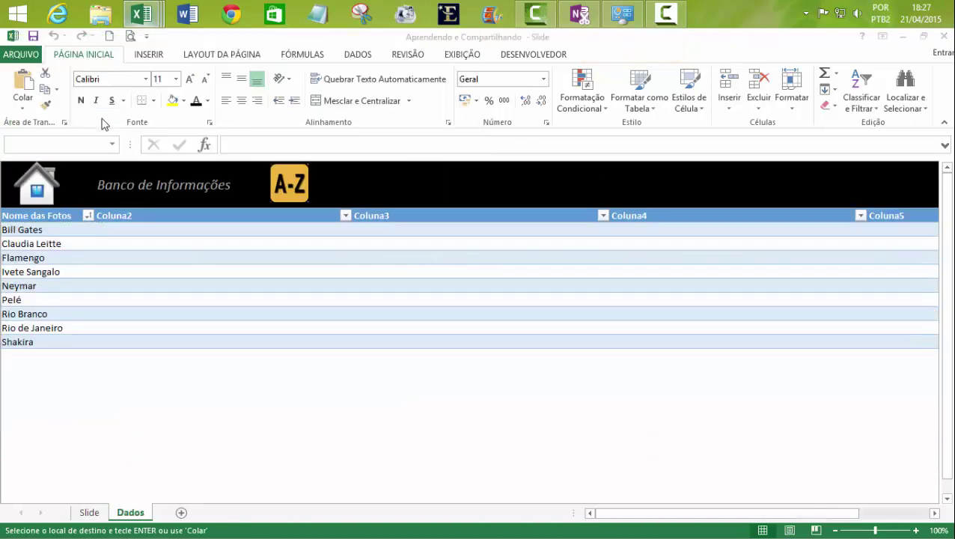
left_click(49, 231)
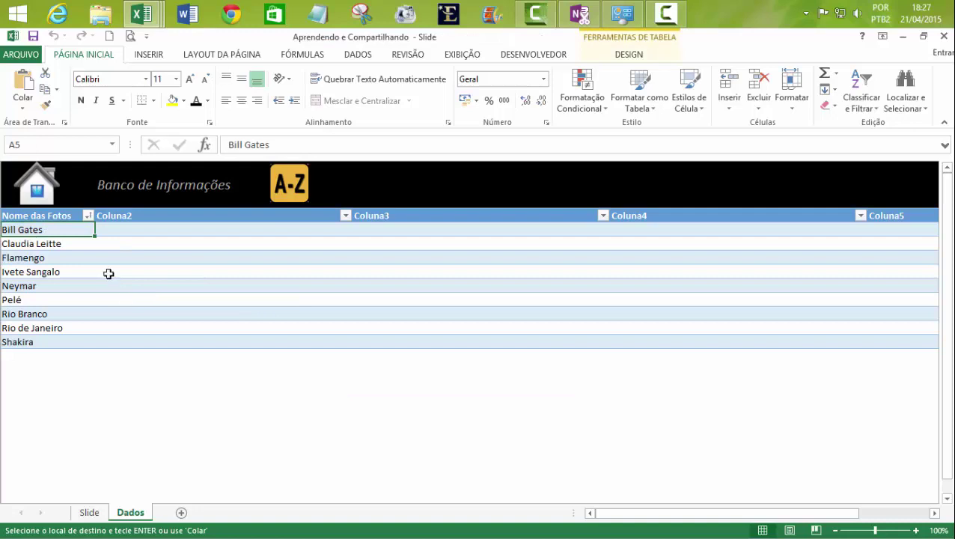
Step: Paste the copied 16 records into the Dados table as values only
left_click(25, 112)
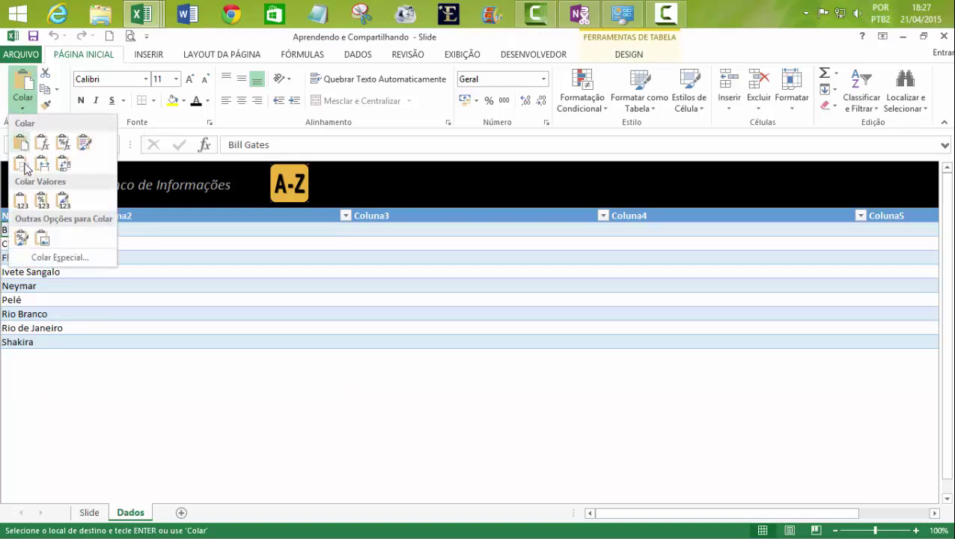
left_click(22, 202)
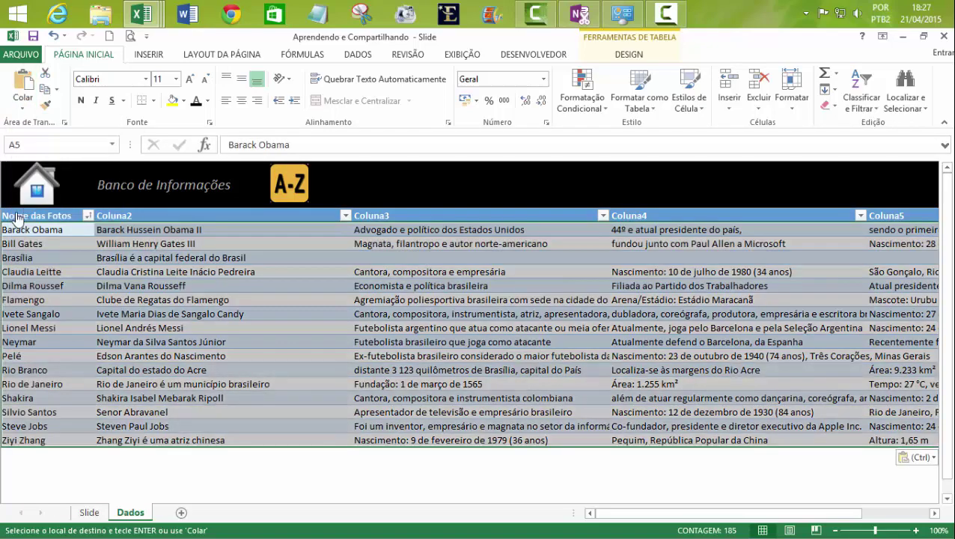
left_click(439, 466)
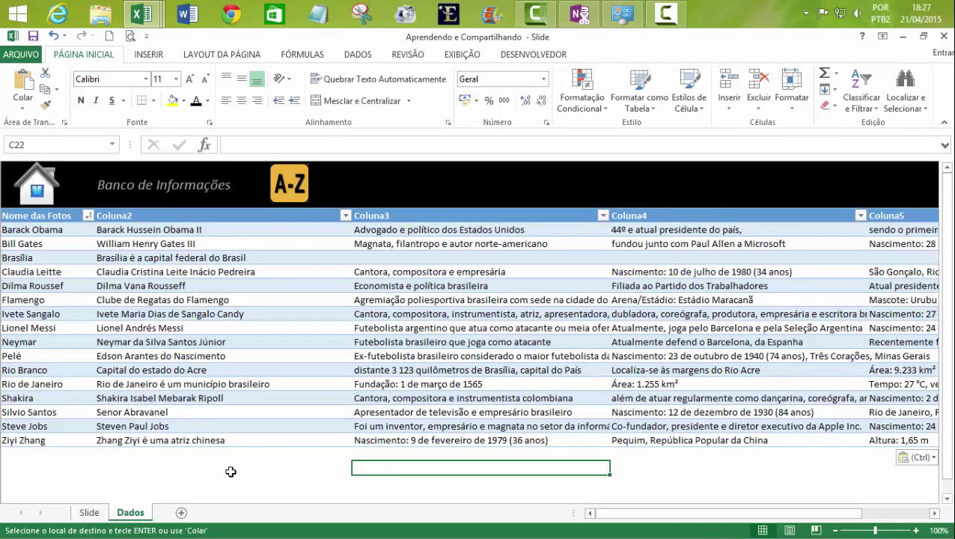
Step: Select cell A5 with Barack Obama, then return to the Slide sheet
left_click(294, 189)
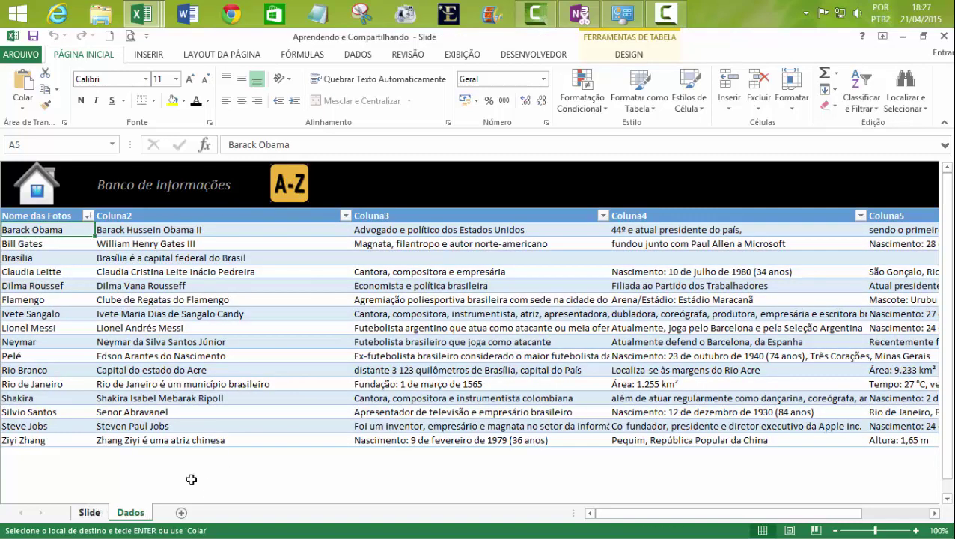
left_click(123, 512)
left_click(89, 512)
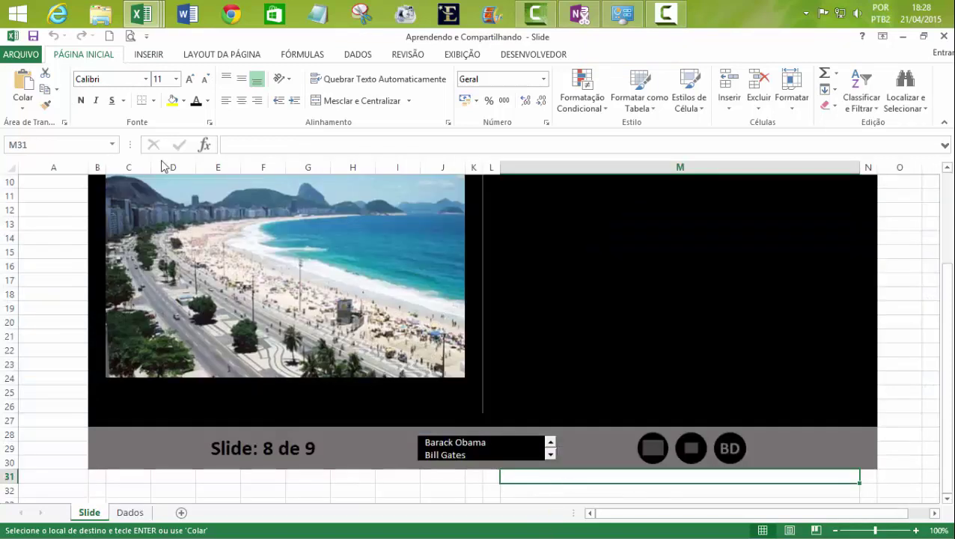
Step: Close MinhaVersao answering Não to the clipboard prompt, then open the Codigos module in VBA
left_click(534, 55)
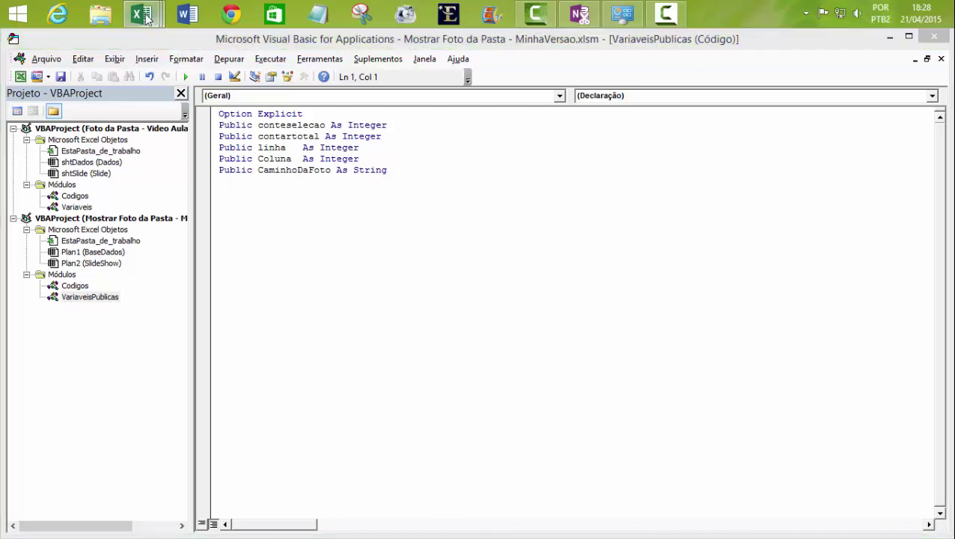
mouse_move(142, 15)
left_click(122, 81)
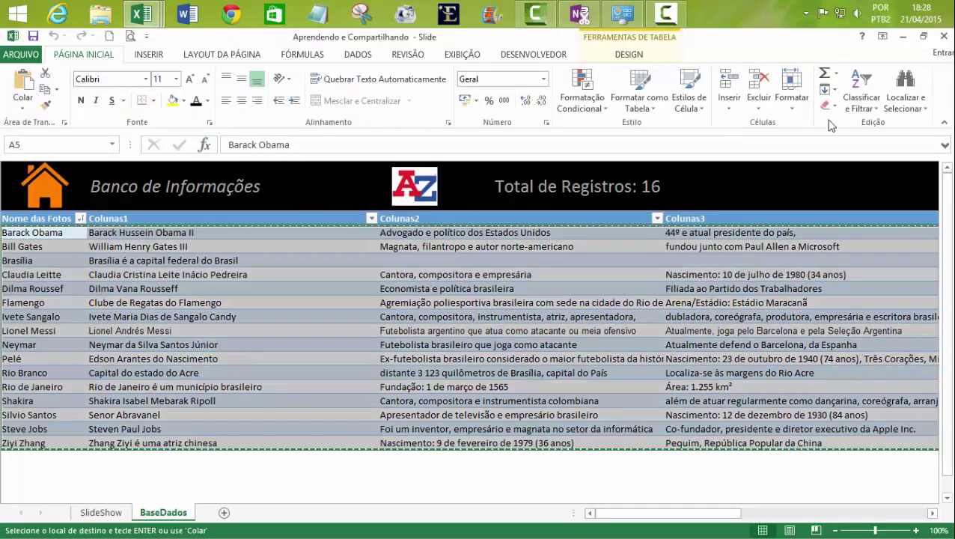
left_click(945, 39)
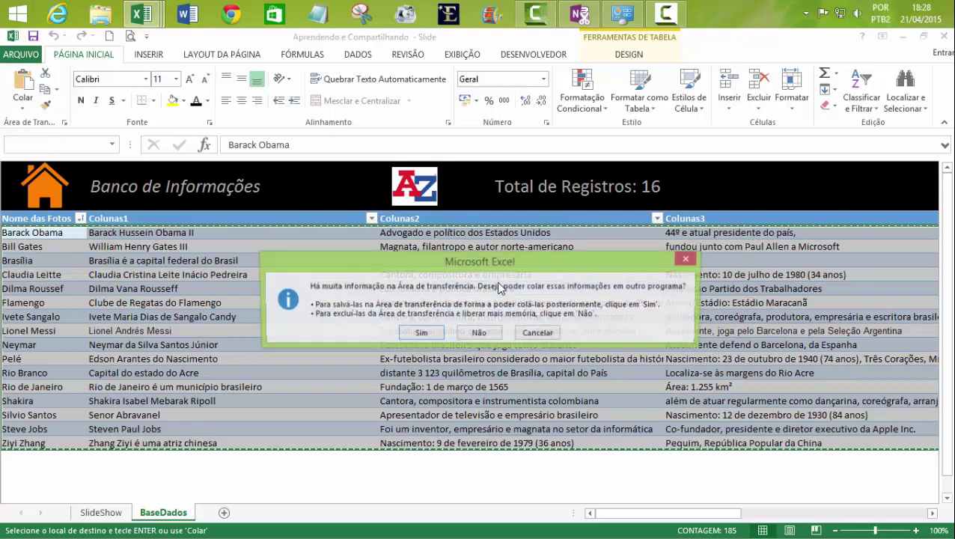
left_click(482, 332)
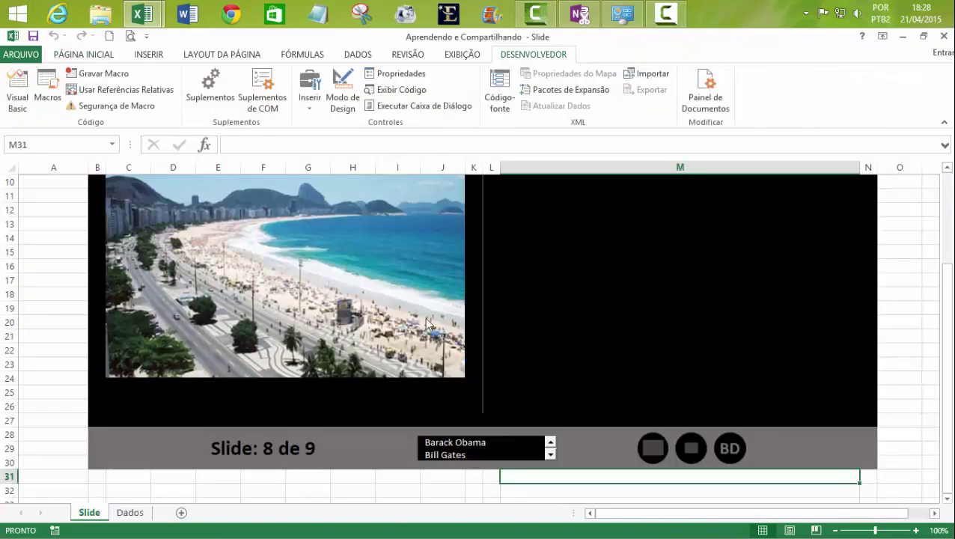
mouse_move(143, 14)
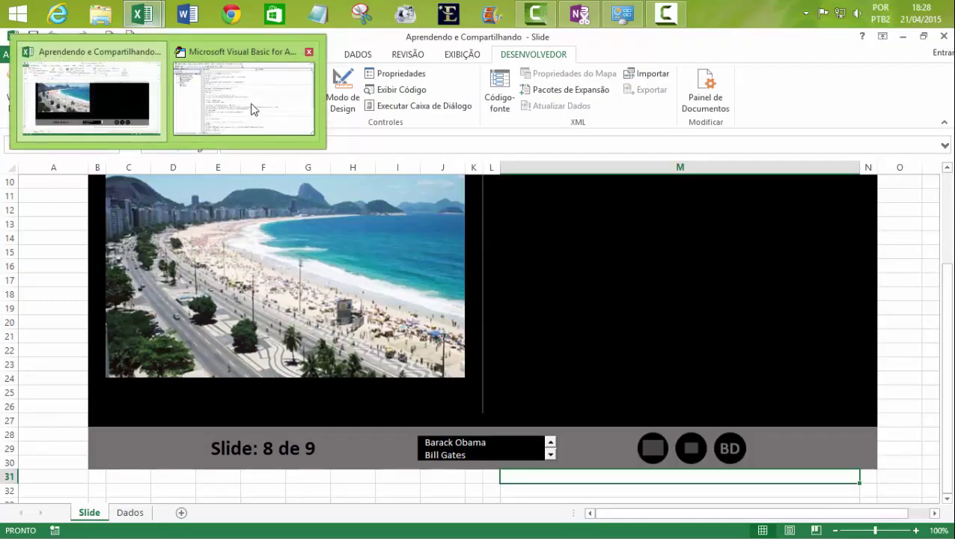
left_click(252, 106)
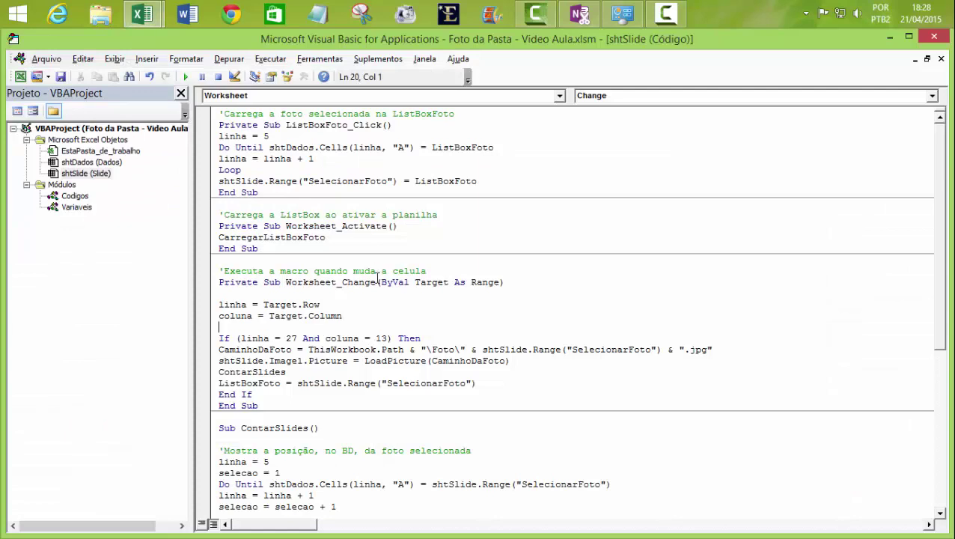
double_click(75, 196)
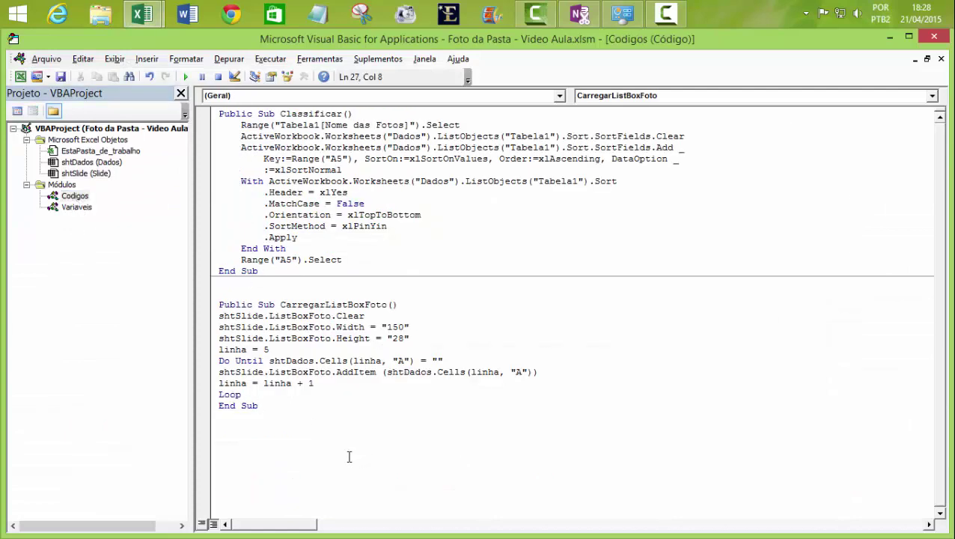
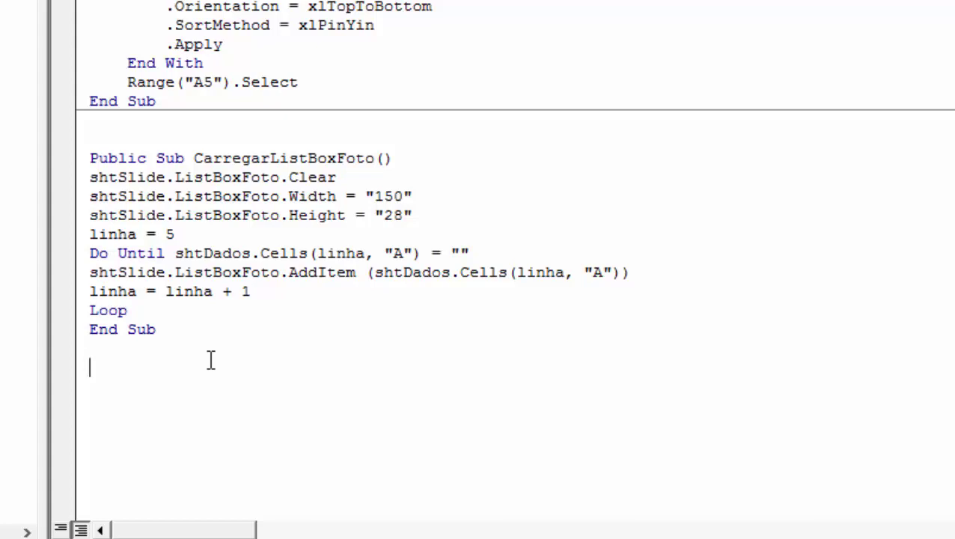
Step: Write the IrAoBD macro with shtDados.Select followed by Range("A5").Select
type("public")
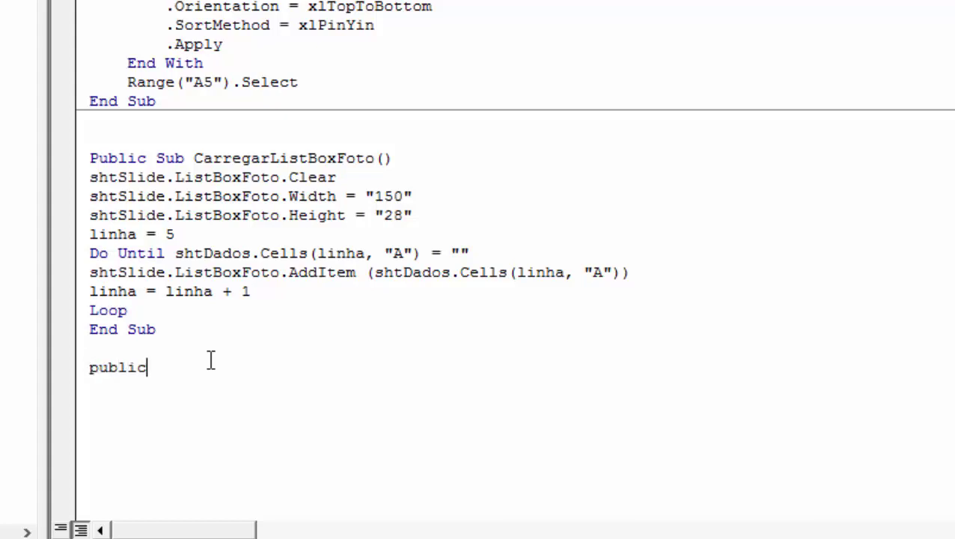
type(" sub")
type("I")
type("n")
type("Ao")
type("BD")
type("()")
key("Return")
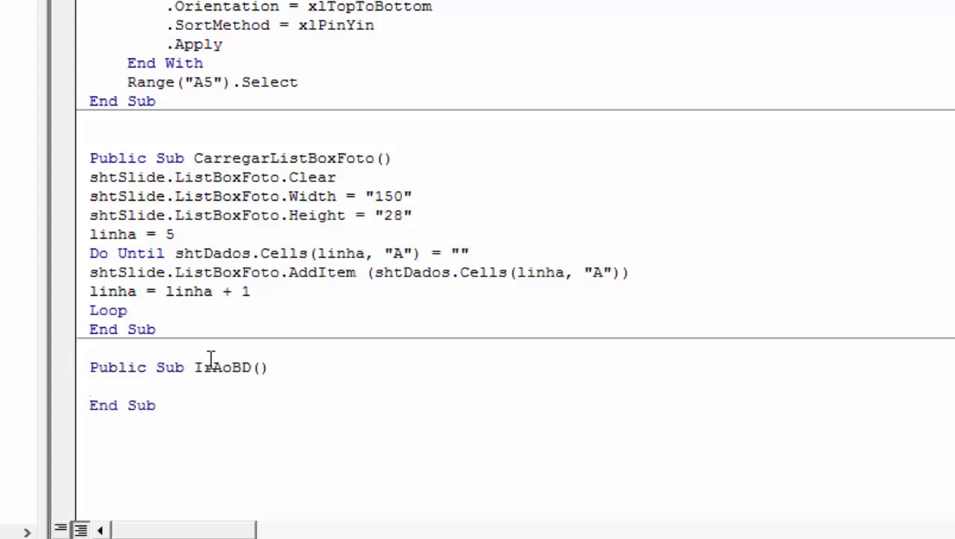
type("sh")
type("t")
type("dados")
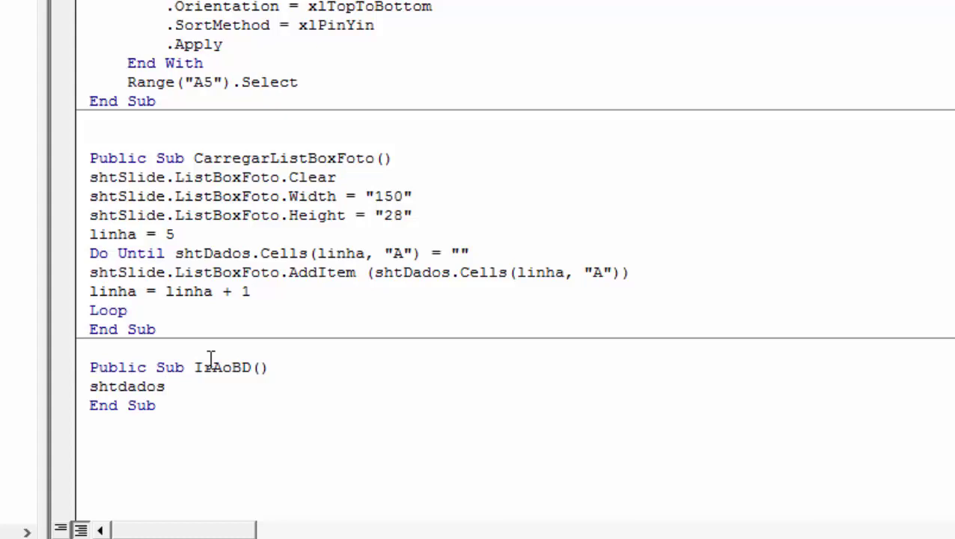
type(".se")
key("Tab")
key("Return")
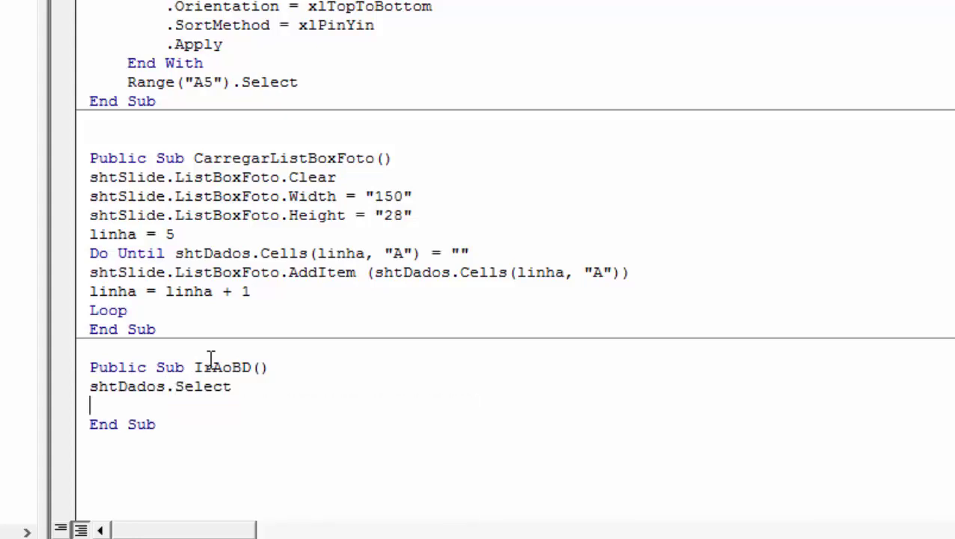
type("ra")
type("nge(")
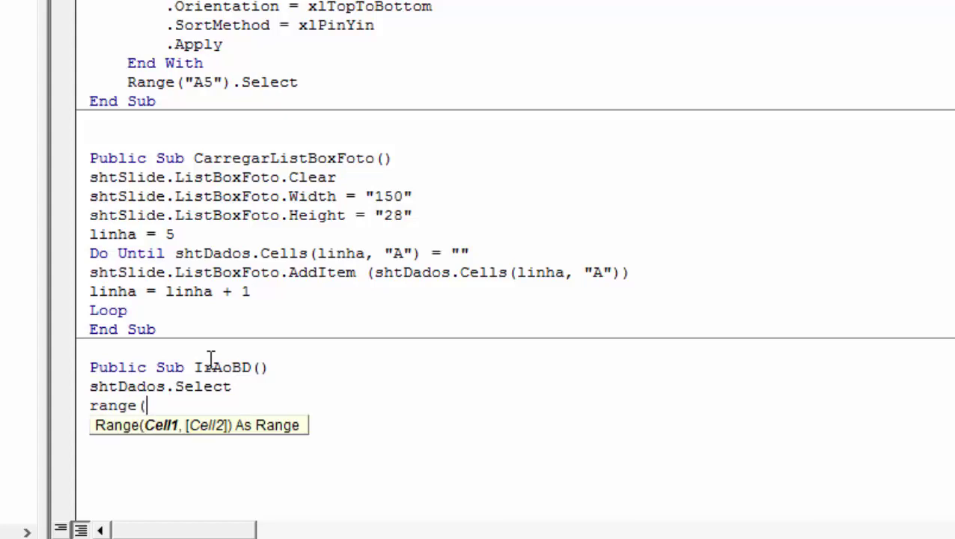
type("\"A")
type("5\"")
type(").se")
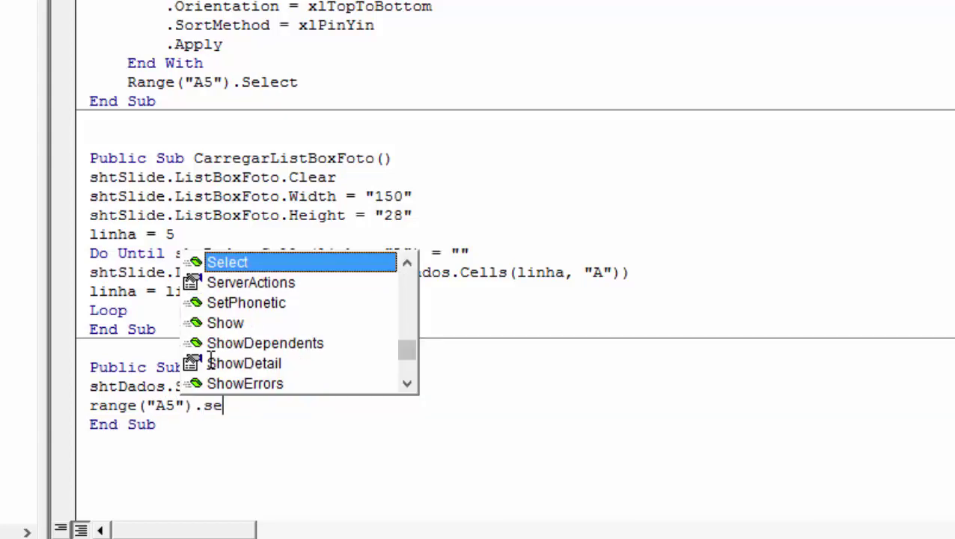
key("Tab")
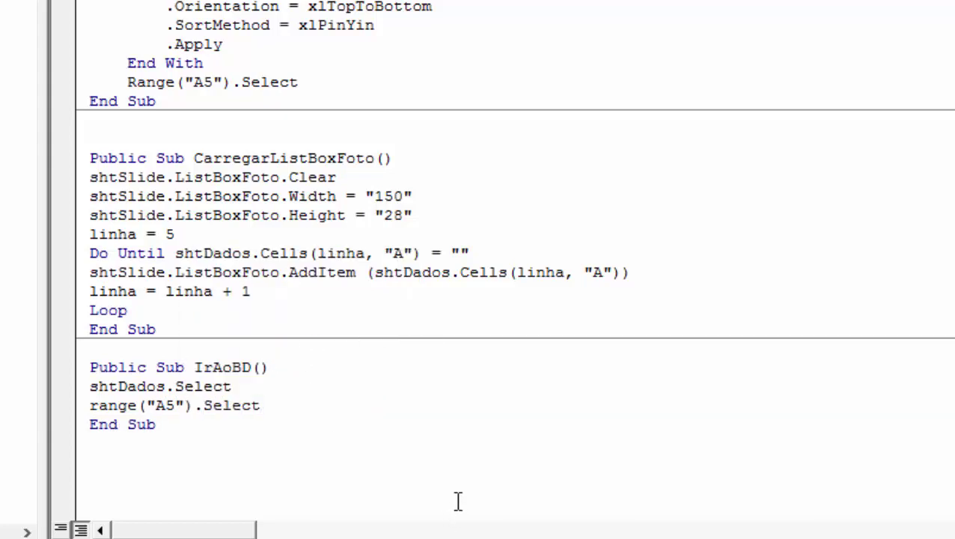
left_click(453, 499)
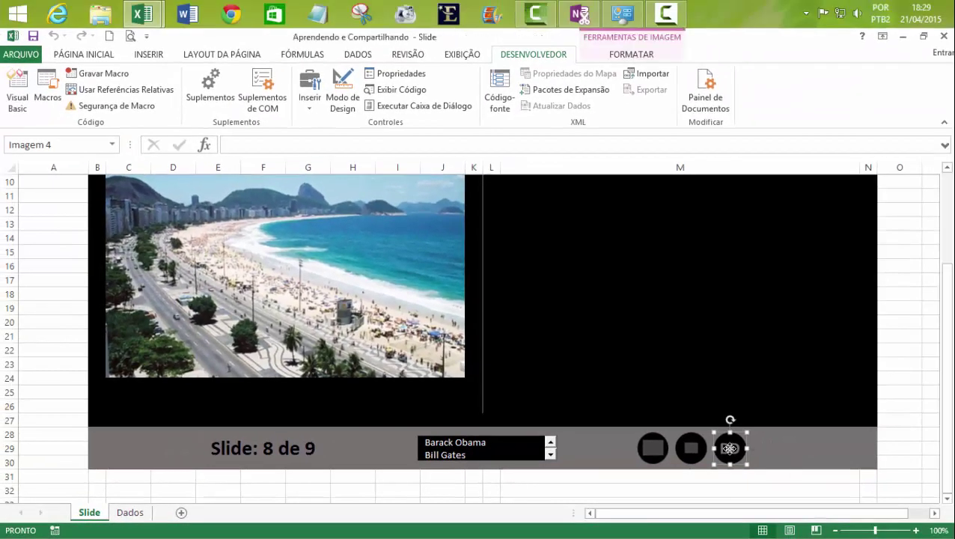
Step: Assign IrAoBD to the BD image button and test that it jumps to the Dados sheet
right_click(730, 449)
left_click(775, 404)
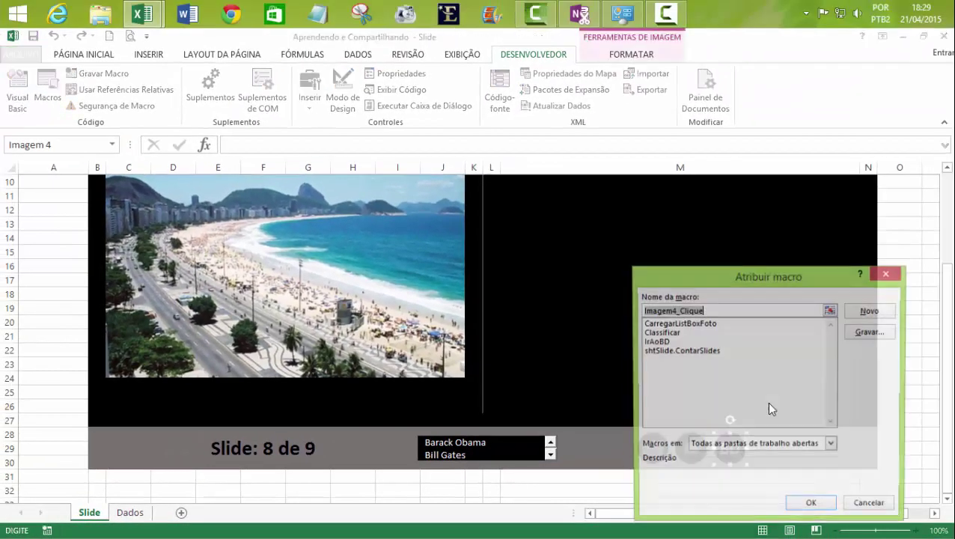
left_click(659, 341)
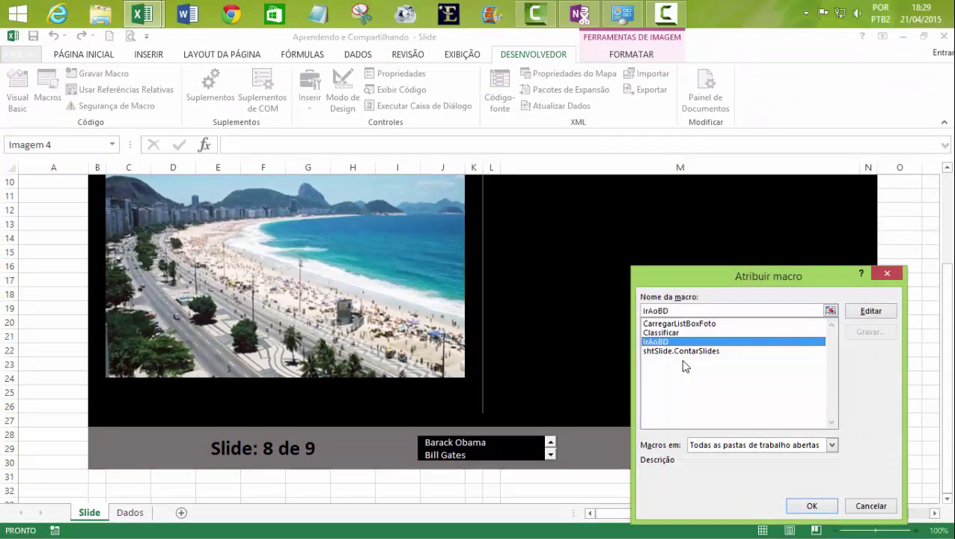
left_click(810, 507)
left_click(651, 490)
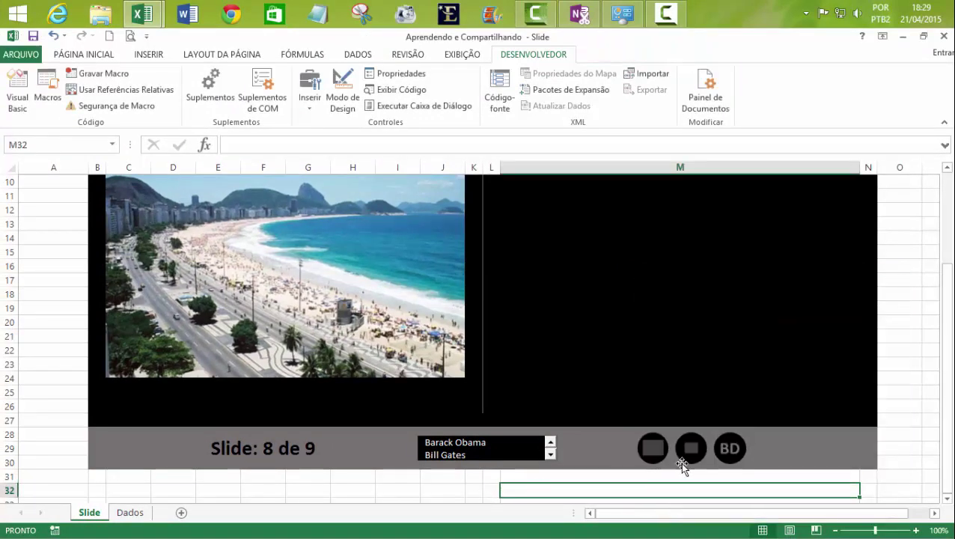
left_click(730, 449)
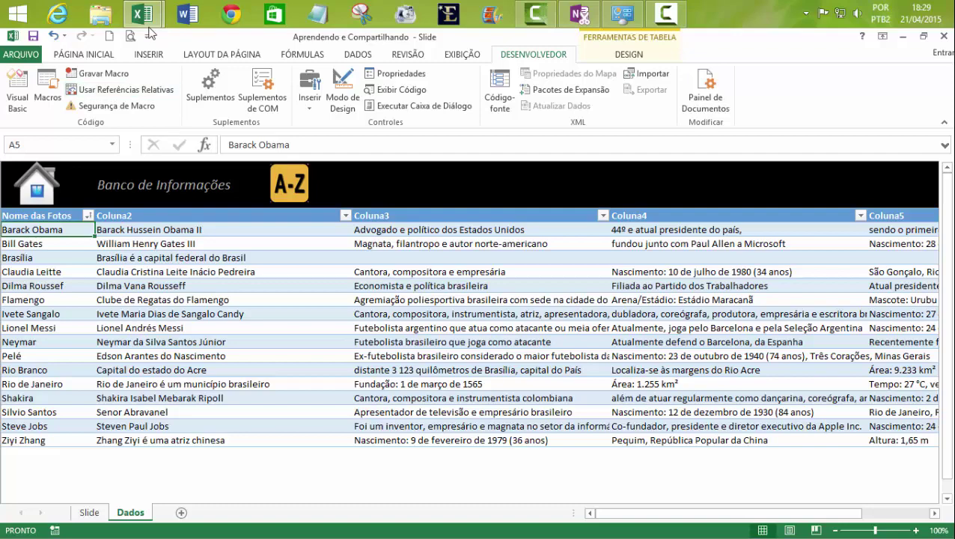
mouse_move(142, 14)
left_click(240, 99)
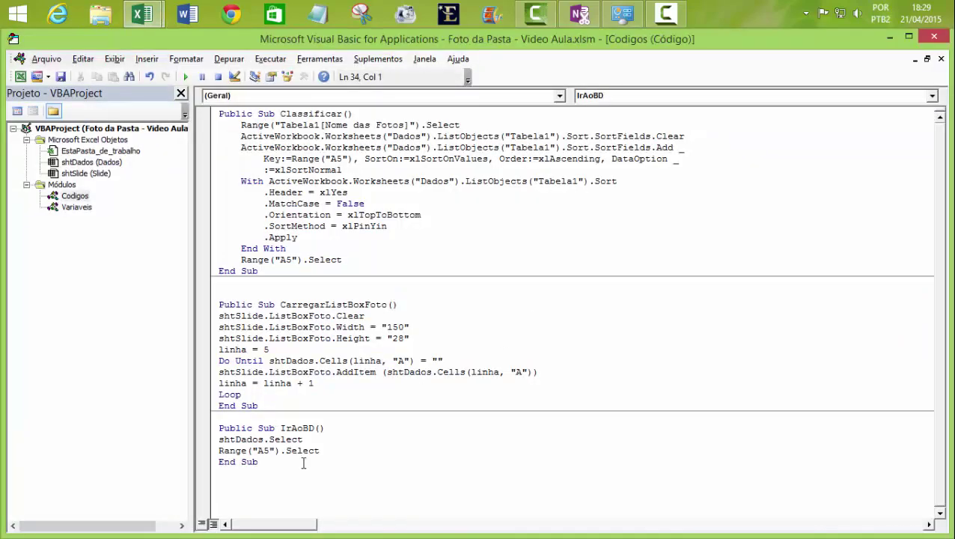
Step: Write the VoltarAoSlide macro with shtSlide.Select followed by Range("A1").Select
type("p")
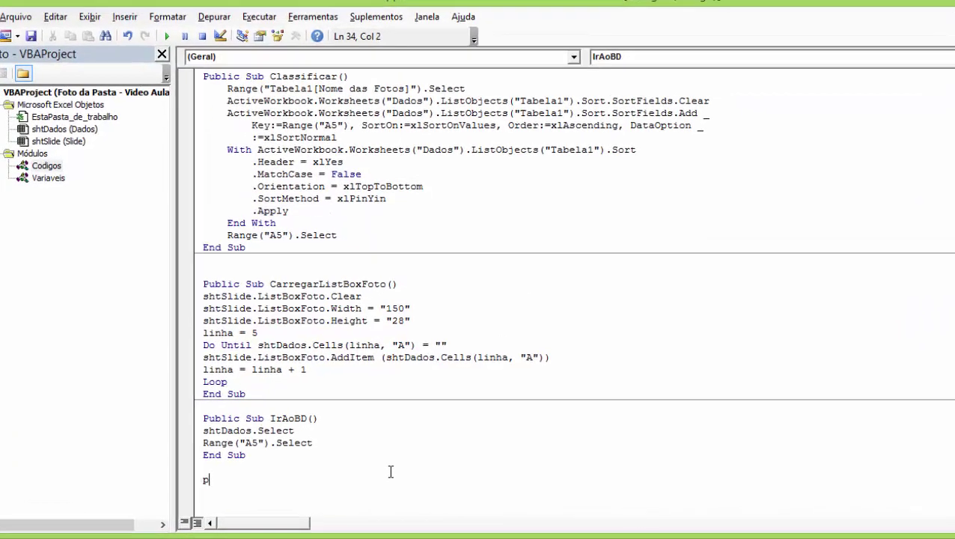
type("ublic ")
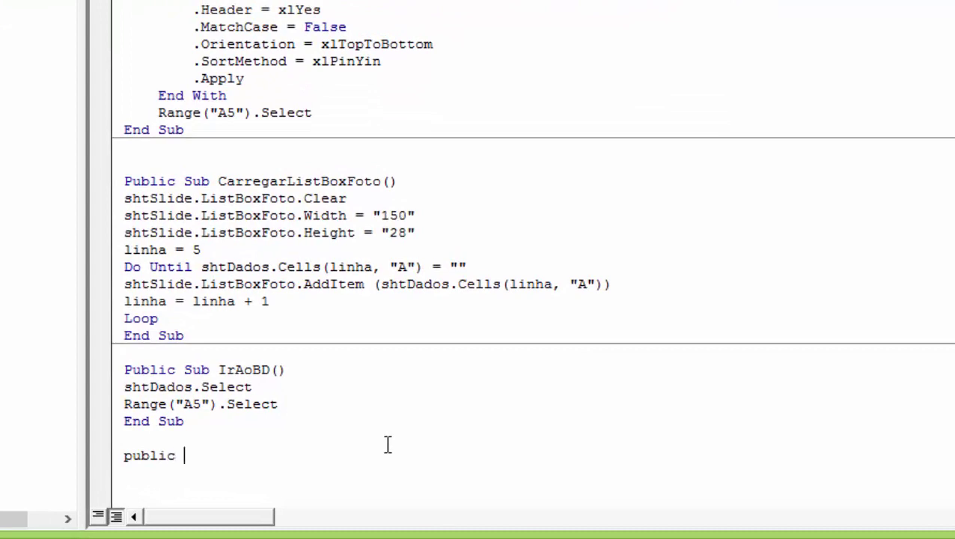
type("sub Vo")
type("ltar")
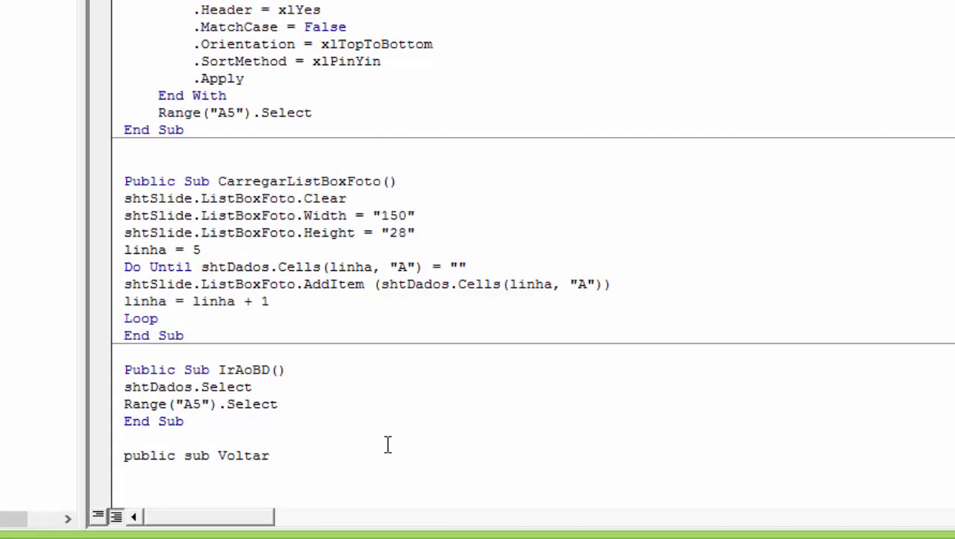
type("AoS")
type("lide")
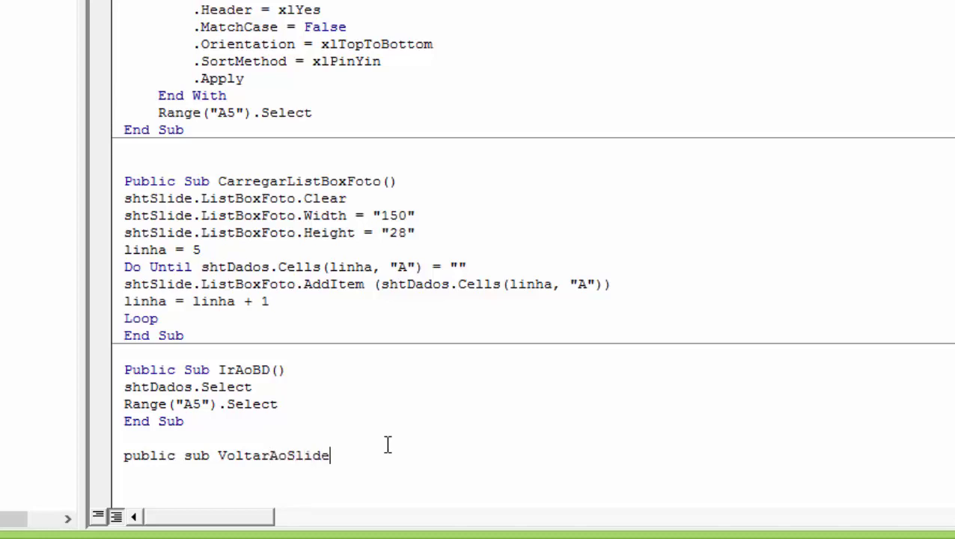
type("()")
key("Return")
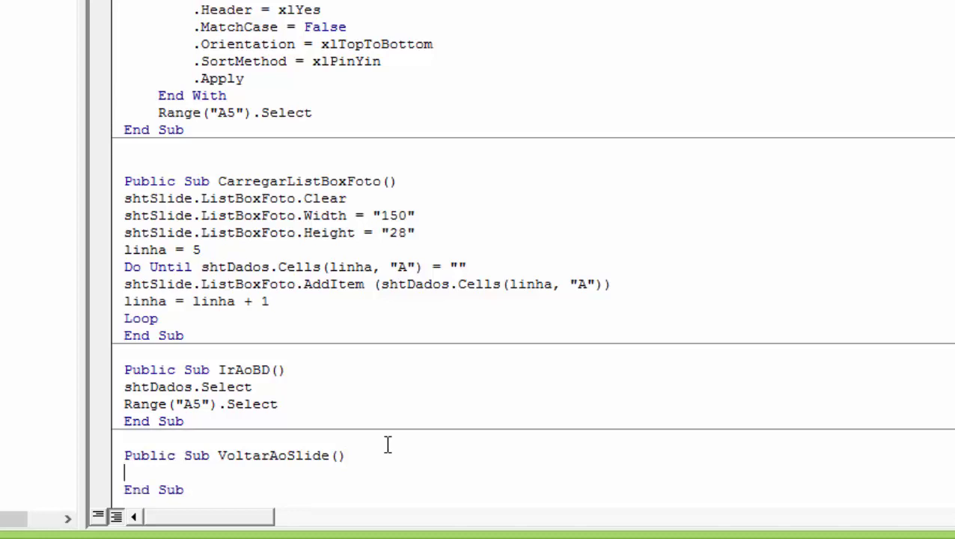
type("sht")
type("slide.se")
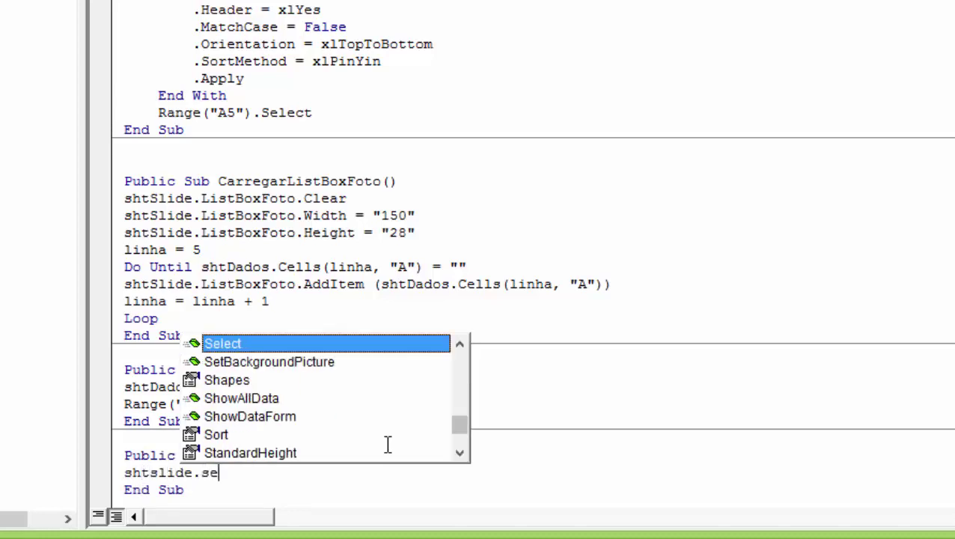
key("Tab")
key("Return")
type("ra")
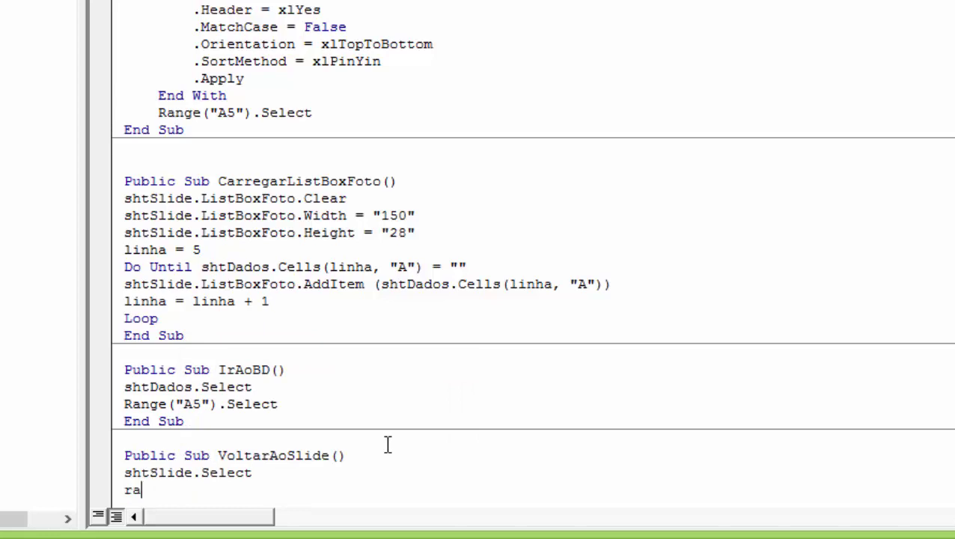
type("nge")
type("(")
type("A")
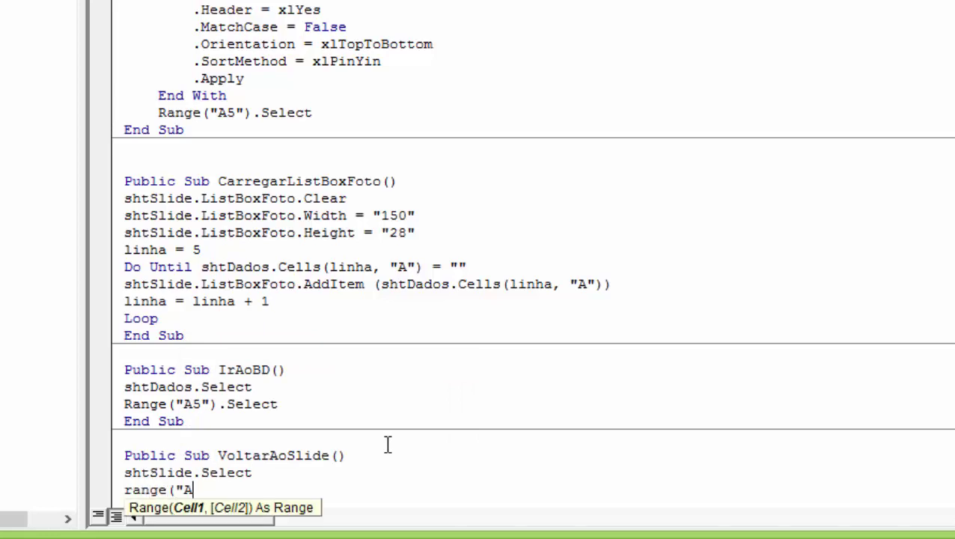
type("\"")
type(").se")
key("Tab")
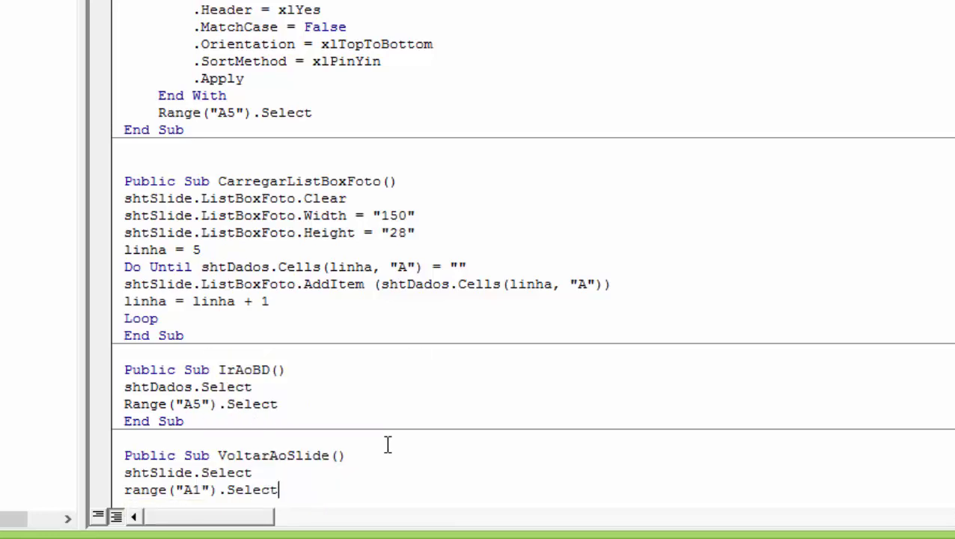
left_click(706, 467)
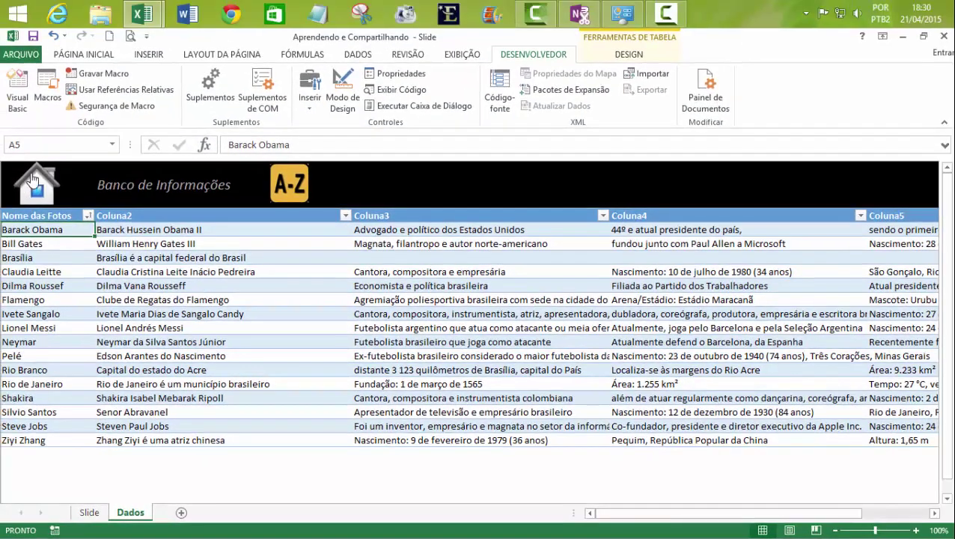
Step: Assign the VoltarAoSlide macro to the house image on the Dados sheet
right_click(33, 179)
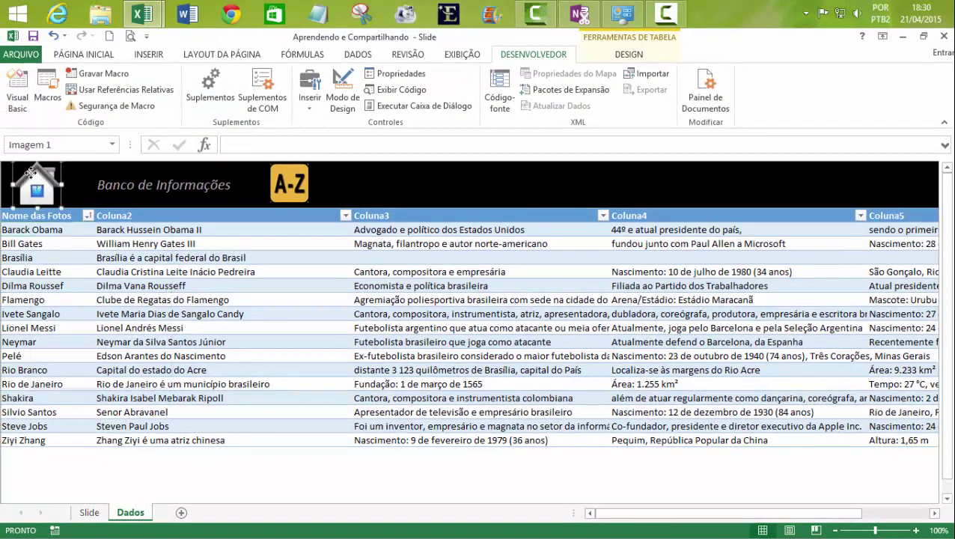
left_click(84, 343)
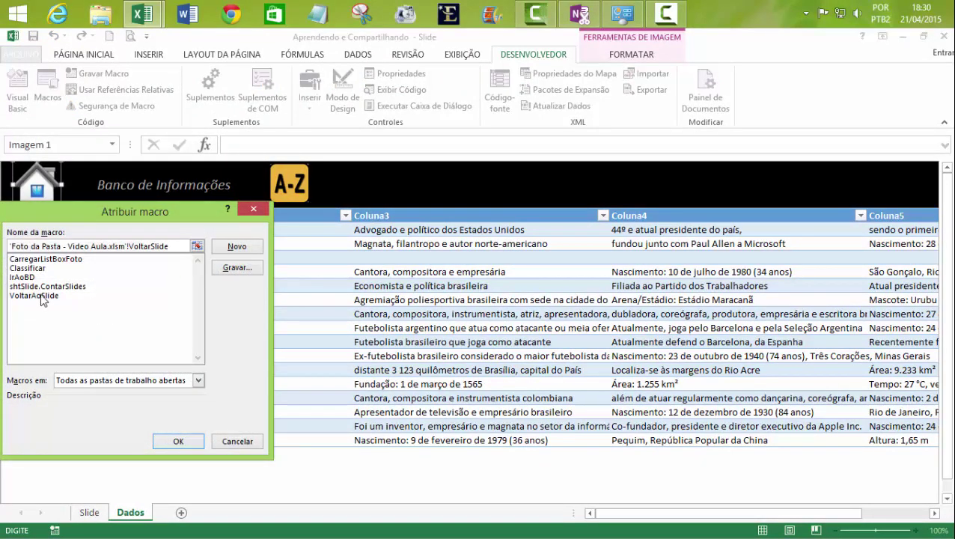
left_click(38, 295)
left_click(179, 441)
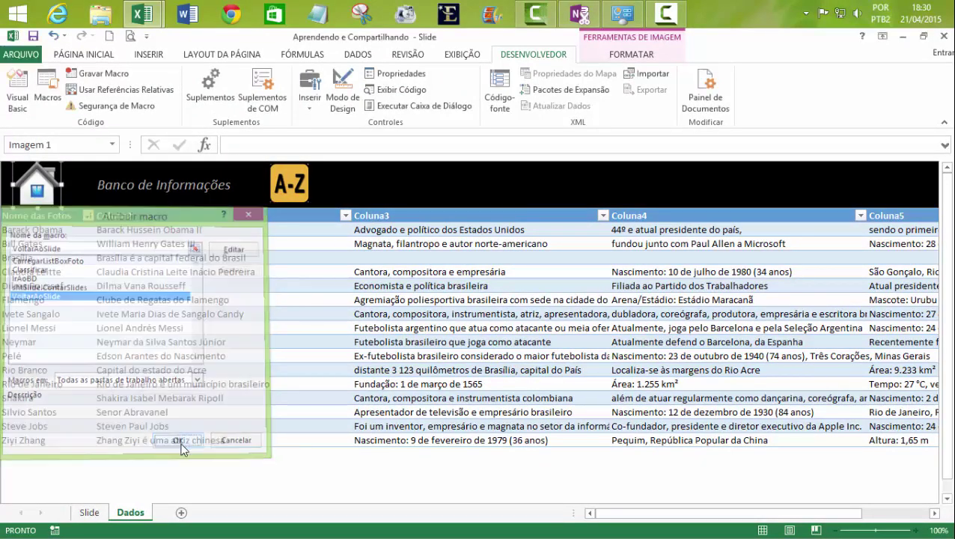
left_click(322, 485)
Step: Return to the Slide sheet with the house button and bring up Notepad's recent-files list
left_click(40, 185)
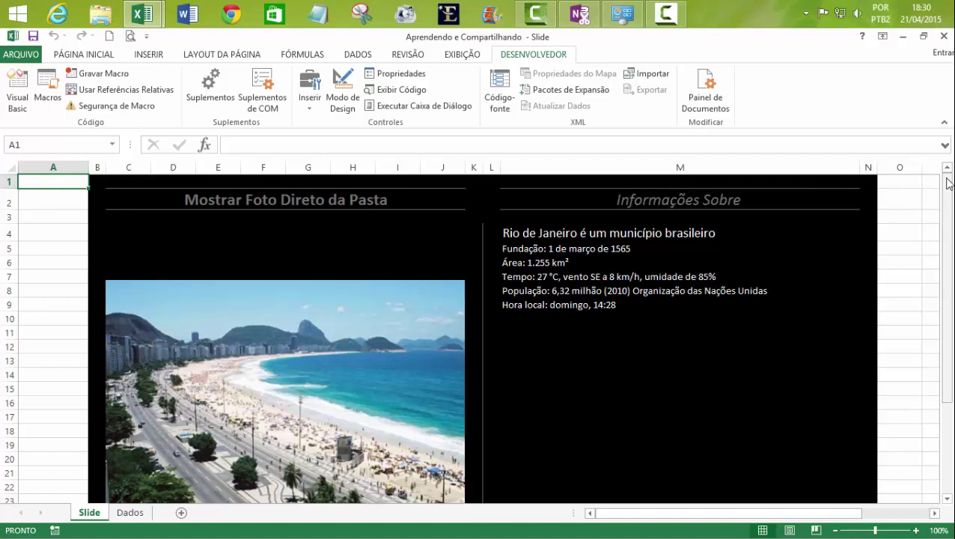
left_click_drag(946, 186, 948, 344)
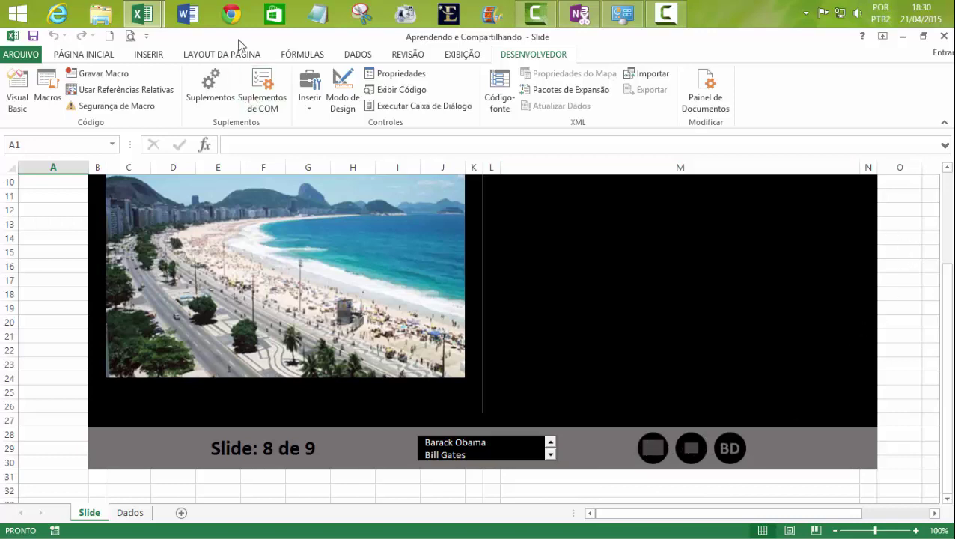
right_click(318, 17)
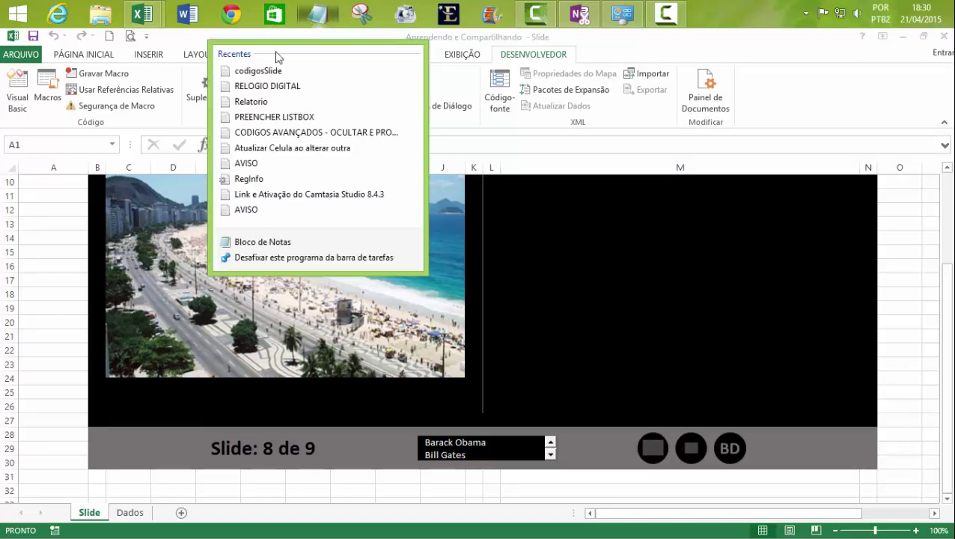
Step: Open codigosSlide in Notepad, copy the code down through mostrar_tudo, and close Notepad
left_click(251, 70)
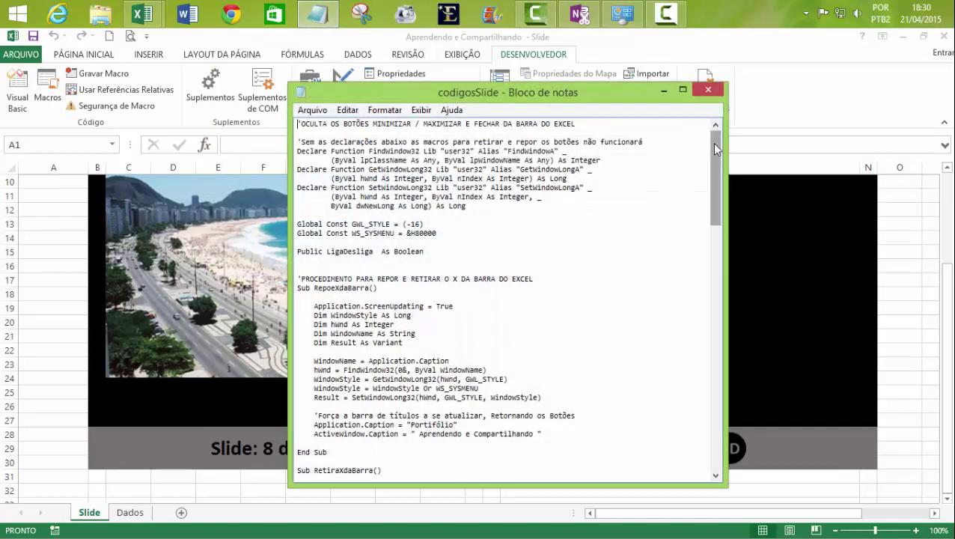
left_click_drag(297, 124, 547, 497)
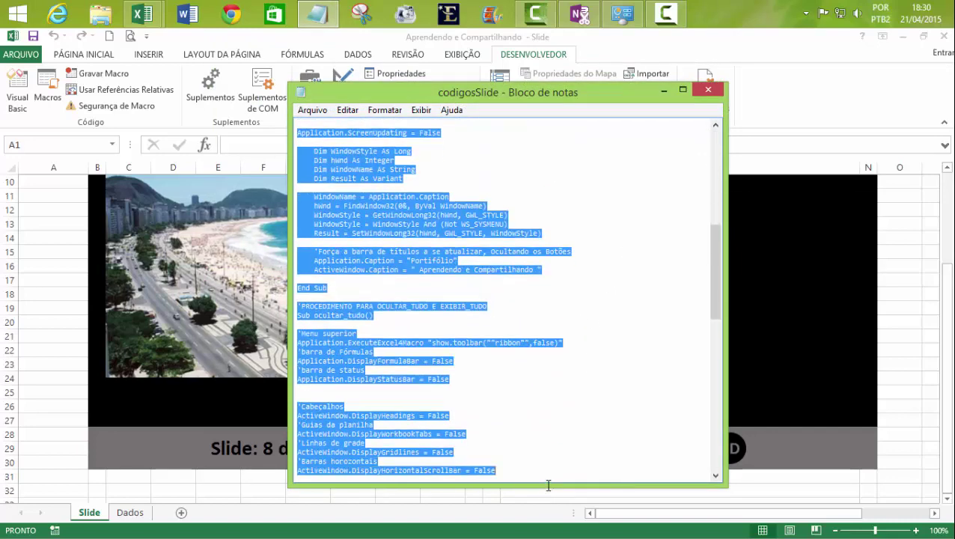
mouse_move(548, 498)
left_mouse_down()
mouse_move(556, 259)
mouse_move(570, 200)
mouse_move(520, 330)
mouse_move(520, 322)
left_mouse_up()
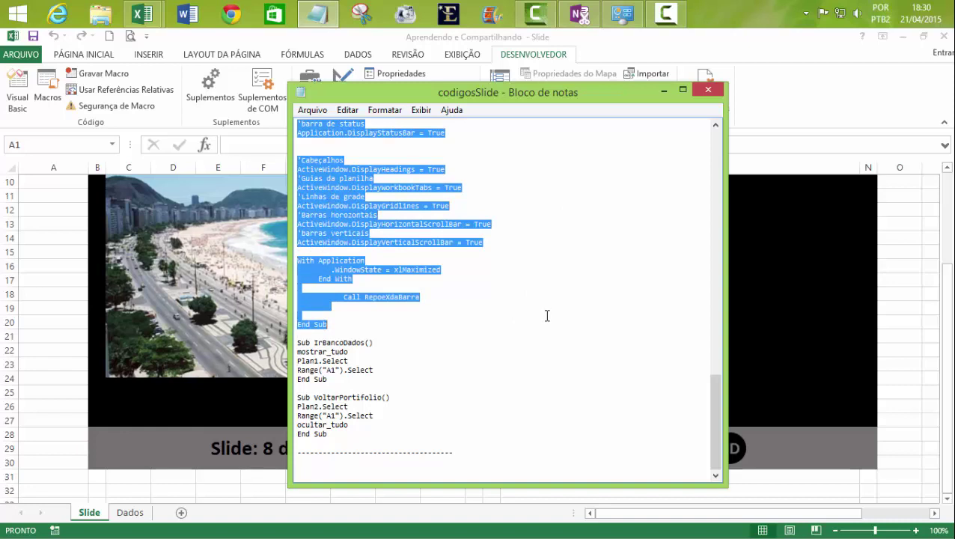
left_click(708, 91)
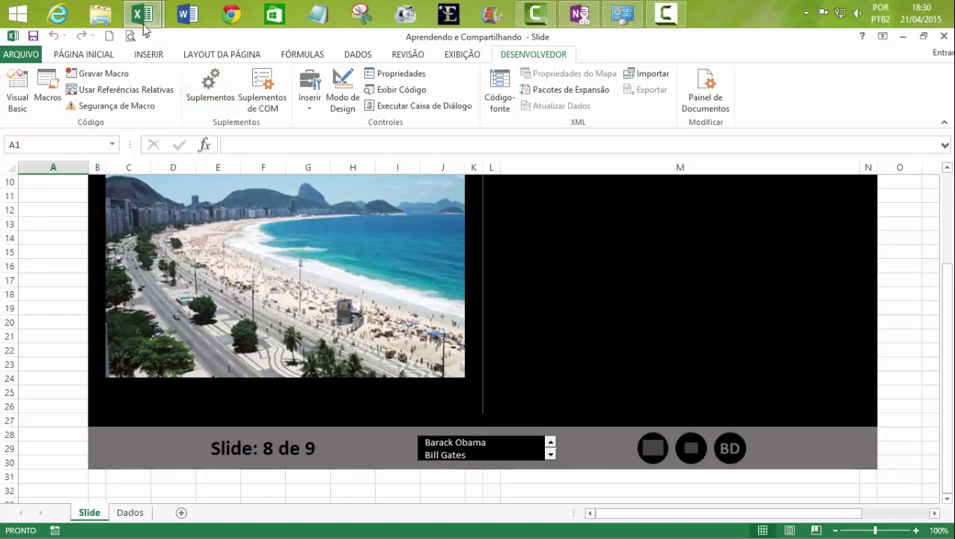
Step: Insert a new module in the VBA project and paste the copied macro code into it
mouse_move(142, 14)
left_click(223, 104)
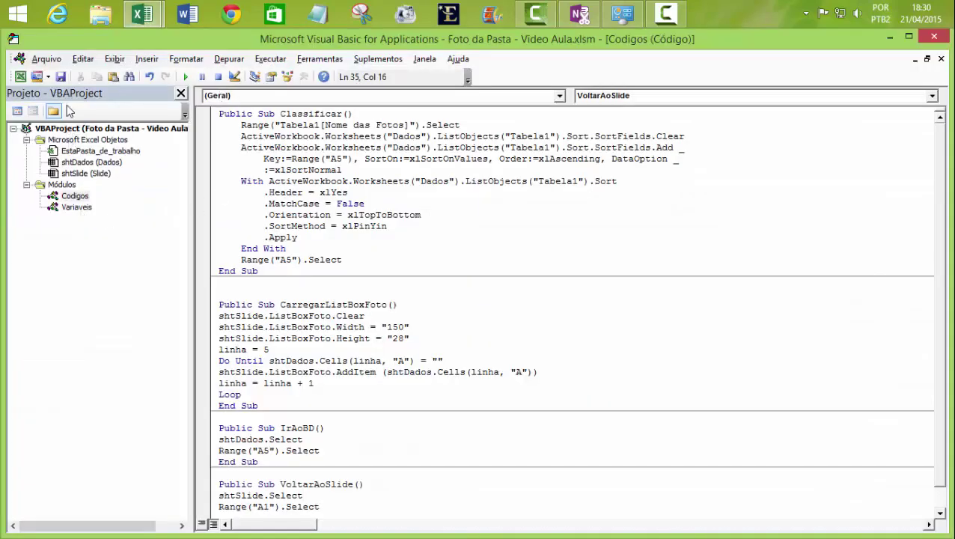
left_click(48, 77)
left_click(64, 104)
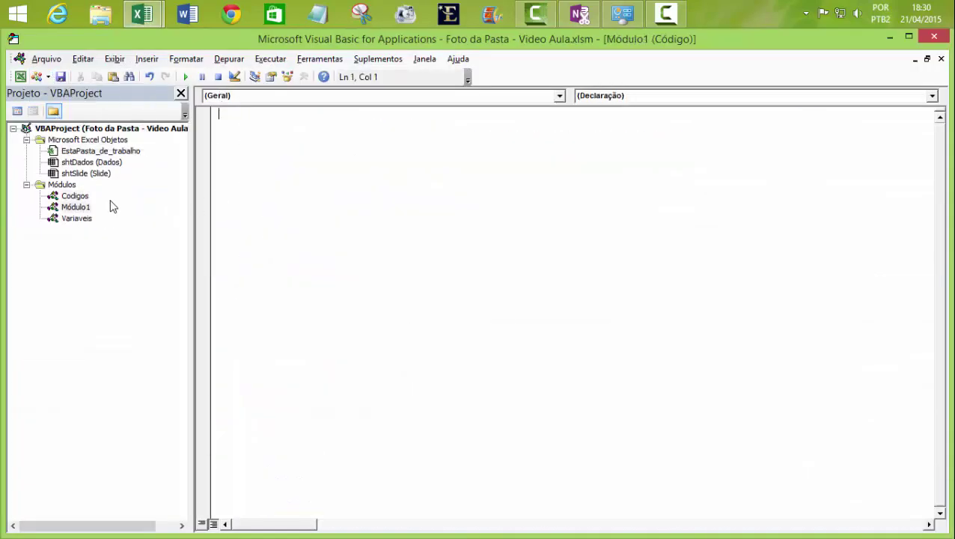
left_click(89, 209)
key("ctrl+v")
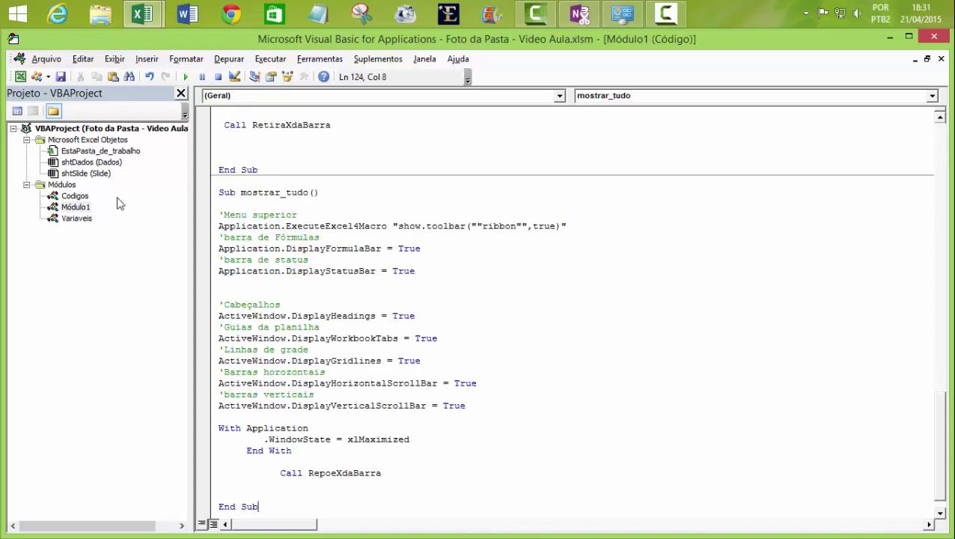
Step: Rename the new module from Módulo1 to Tela in its properties
left_click(271, 78)
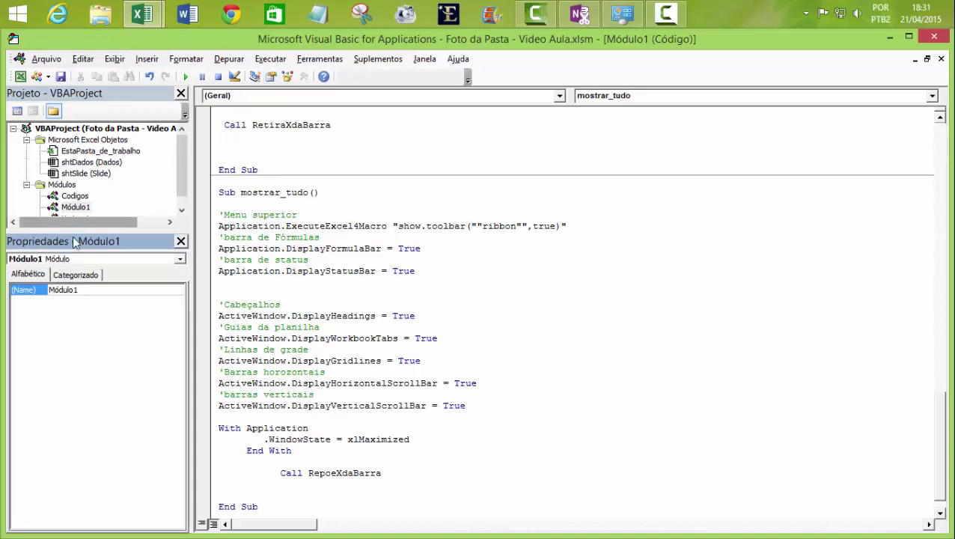
left_click(34, 289)
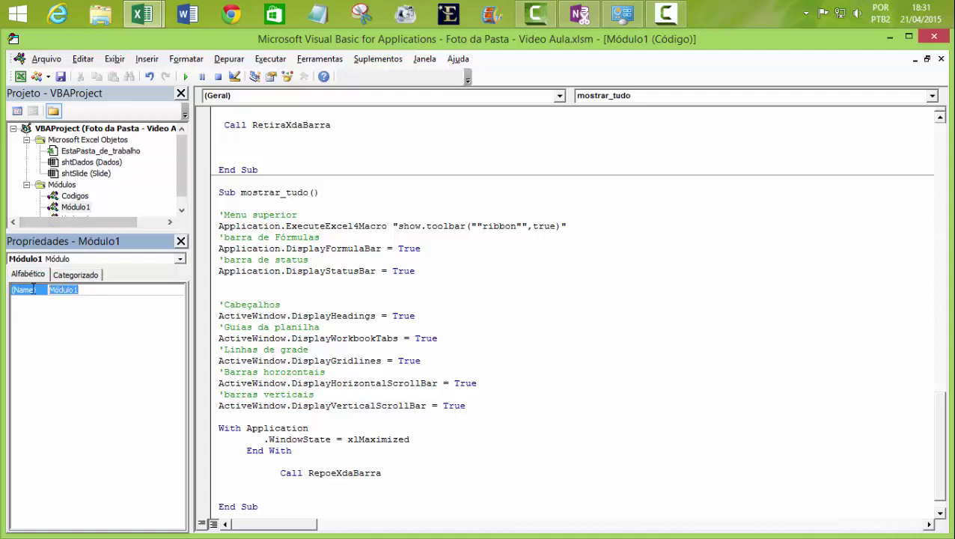
type("Tela")
key("Return")
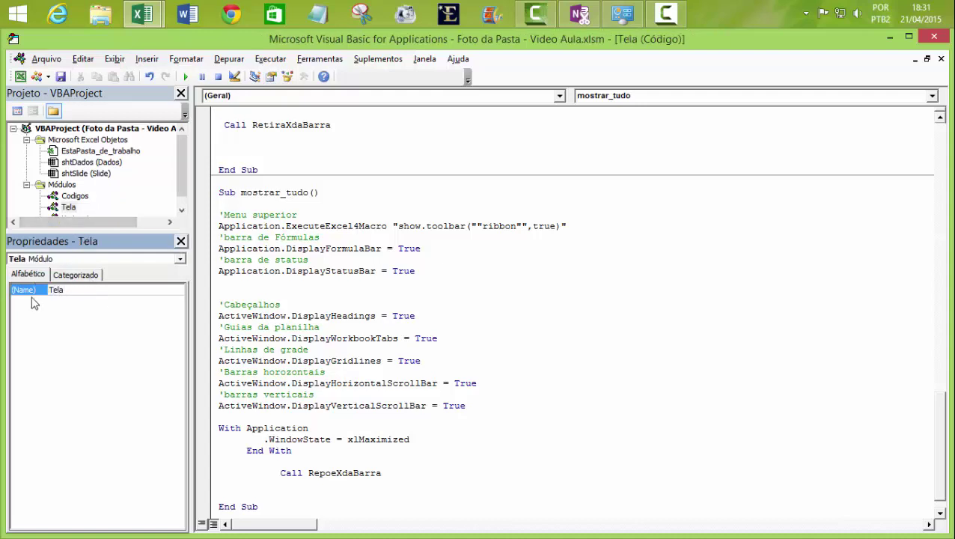
left_click(181, 241)
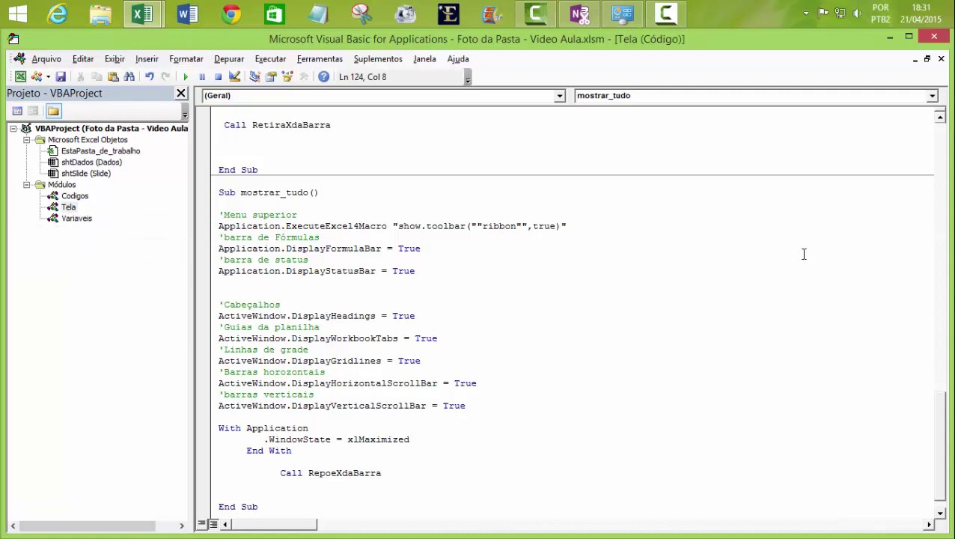
left_click_drag(941, 419, 941, 292)
Step: Change "Portifólio" to "Slide" in both Application.Caption lines of the Tela module
scroll(526, 226, "up", 8)
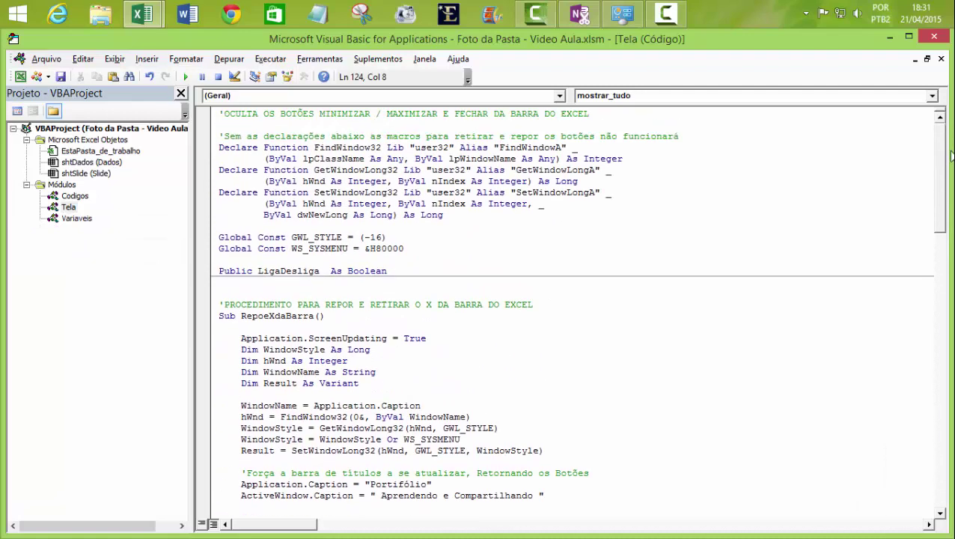
left_click_drag(941, 151, 930, 215)
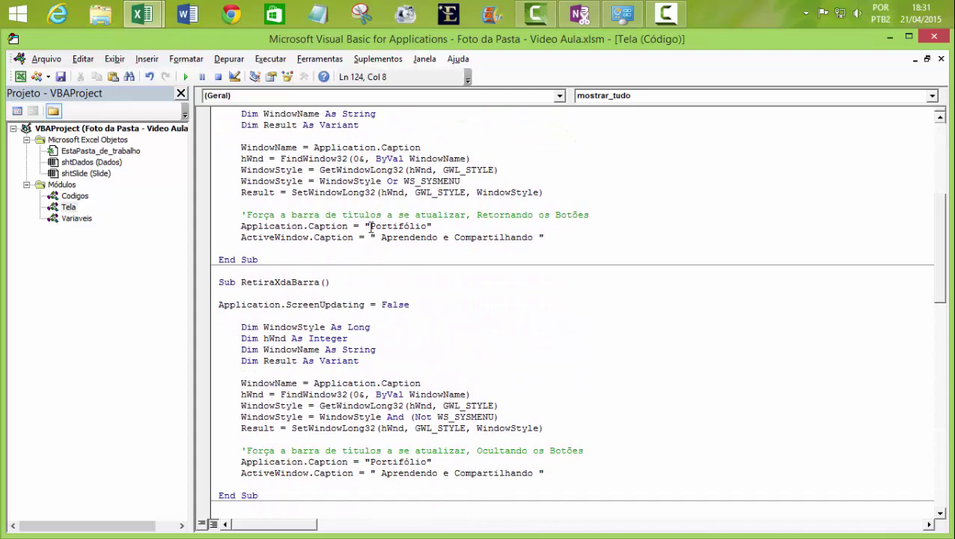
left_click_drag(371, 226, 425, 226)
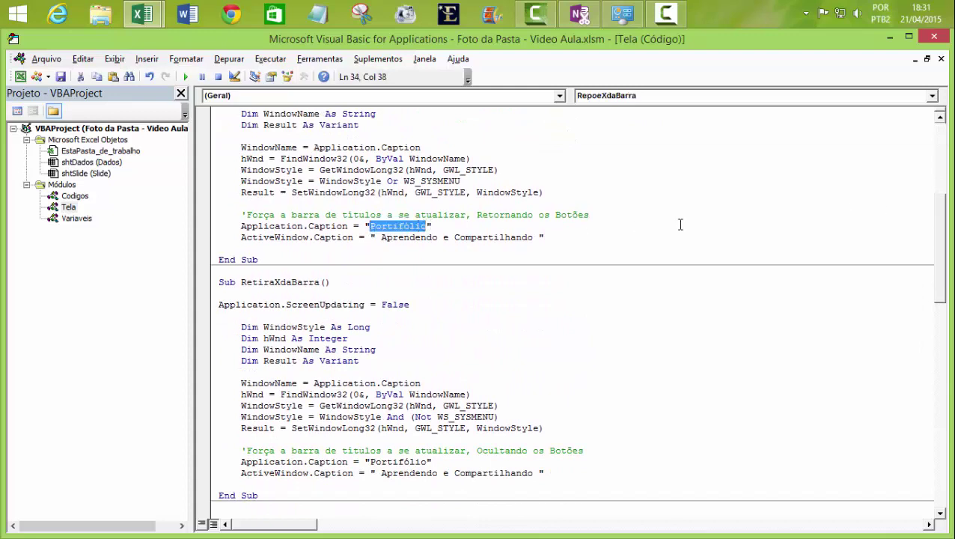
type("Slide")
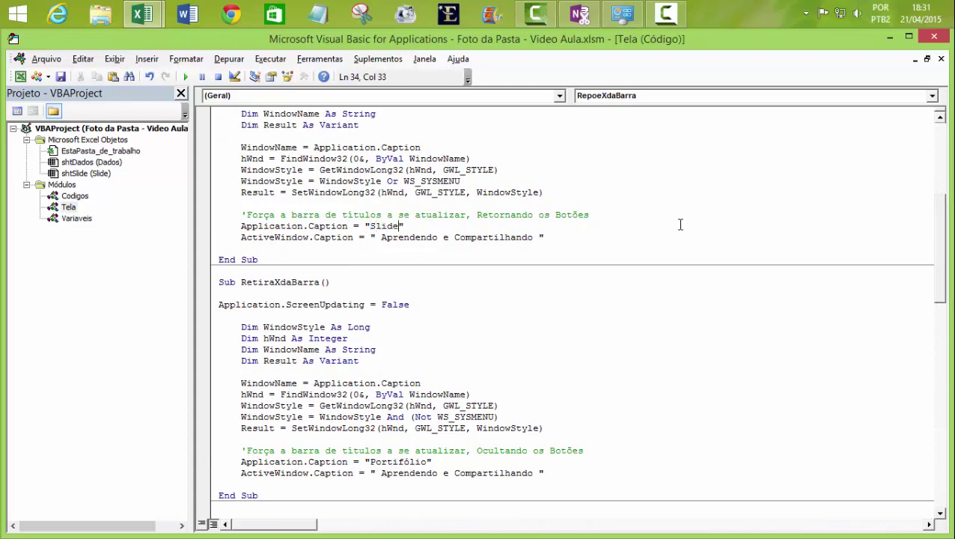
left_click_drag(939, 277, 939, 338)
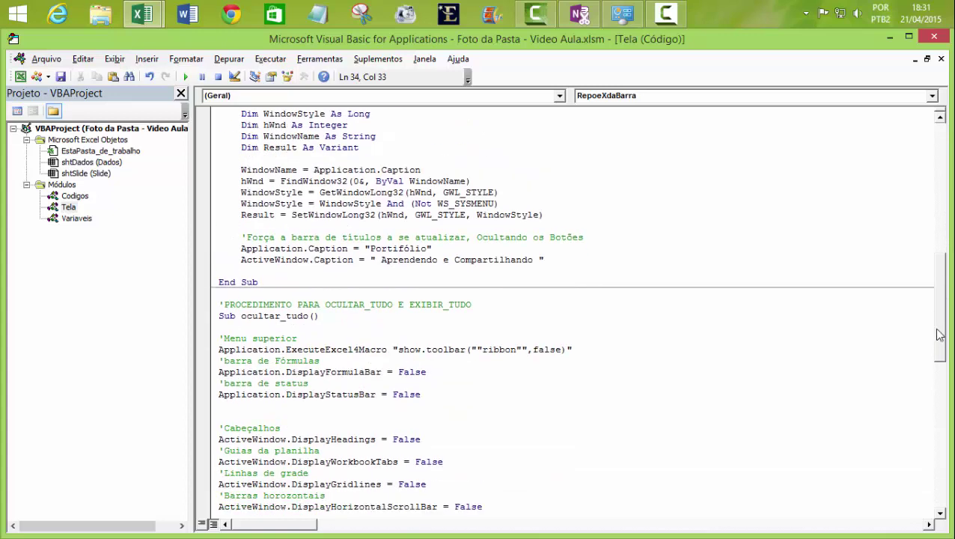
left_click_drag(372, 226, 424, 226)
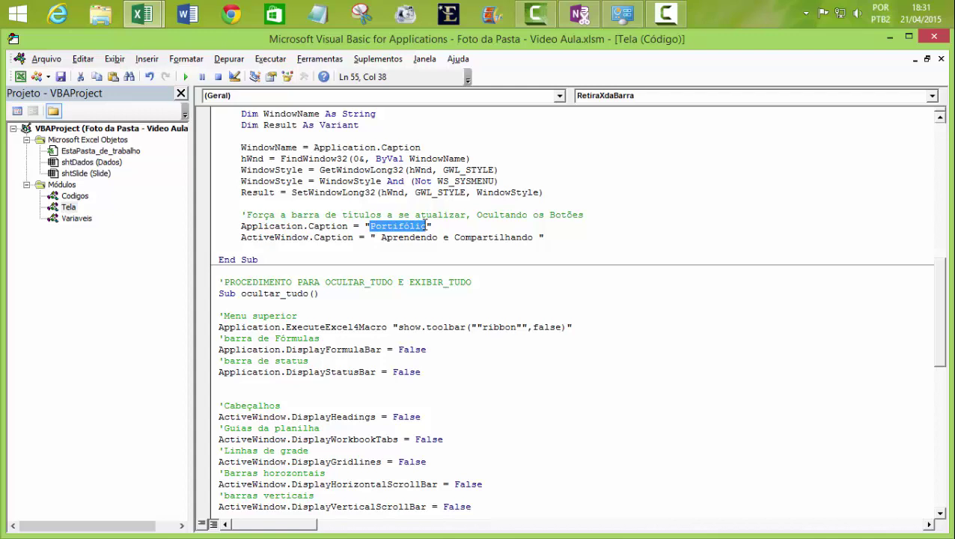
type("Slide")
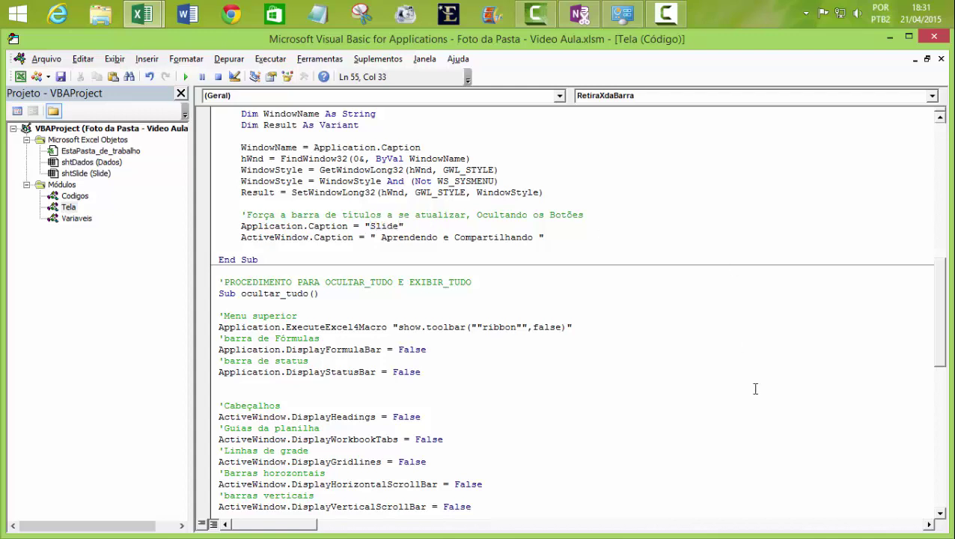
left_click(756, 388)
Step: Select the ocultar_tudo procedure name in the Tela module
mouse_move(942, 298)
left_mouse_down()
mouse_move(948, 212)
mouse_move(944, 280)
left_mouse_up()
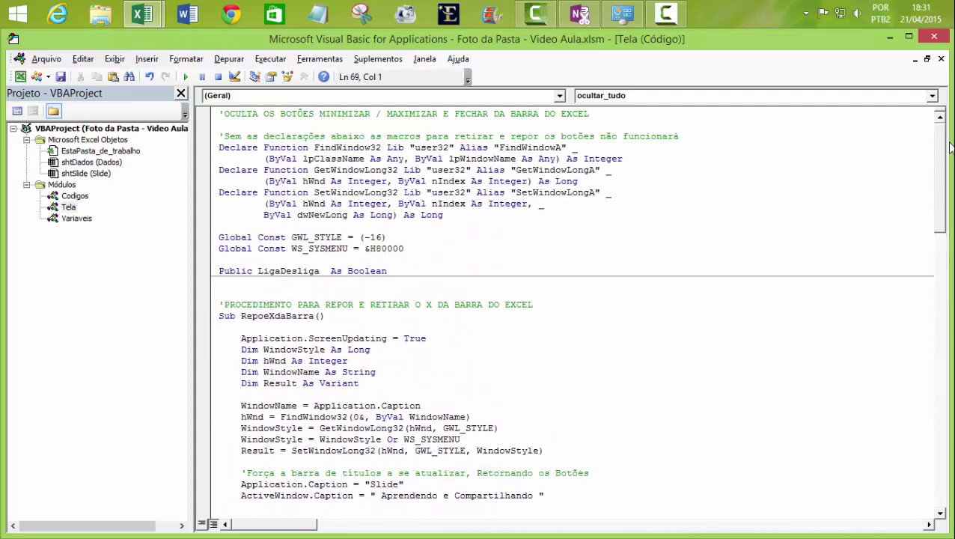
scroll(943, 299, "down", 1)
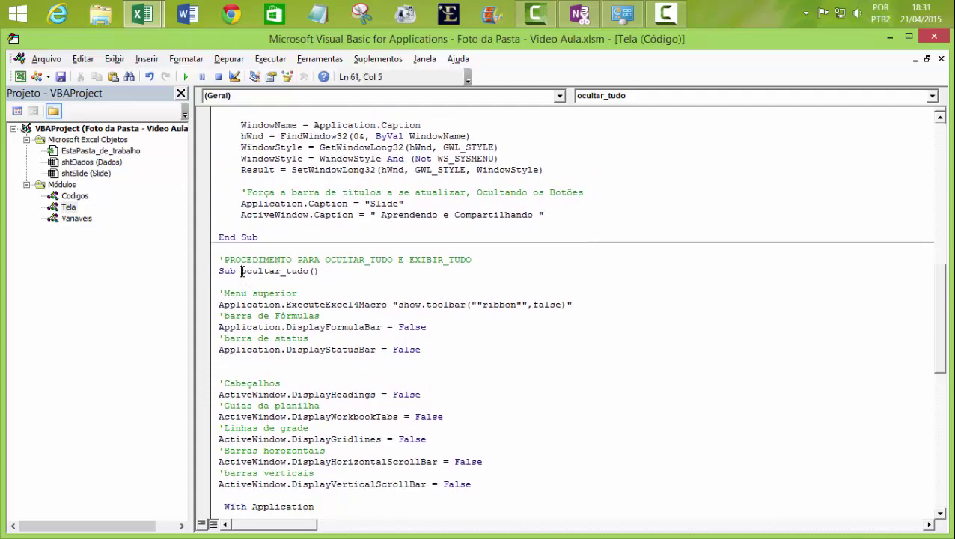
left_click_drag(241, 271, 311, 270)
left_click_drag(939, 321, 939, 407)
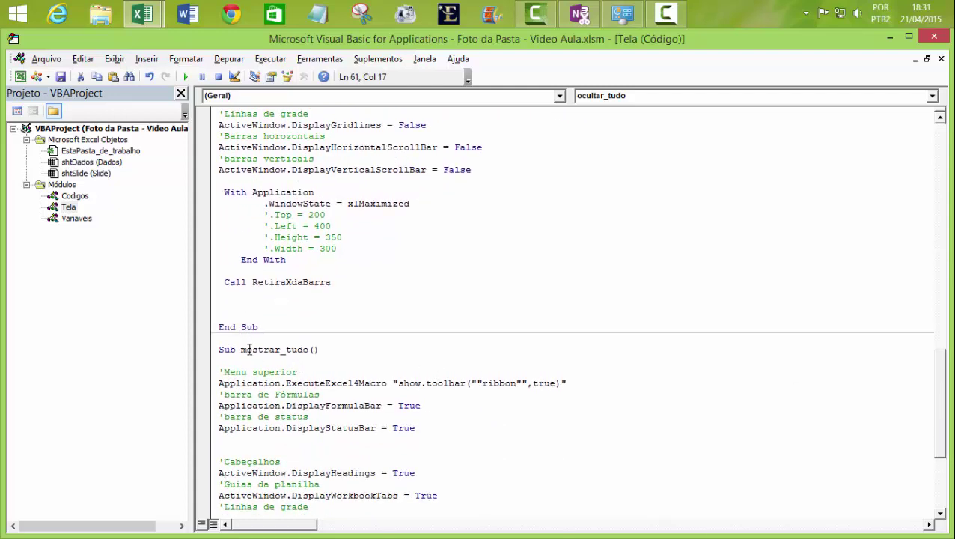
left_click_drag(942, 375, 942, 303)
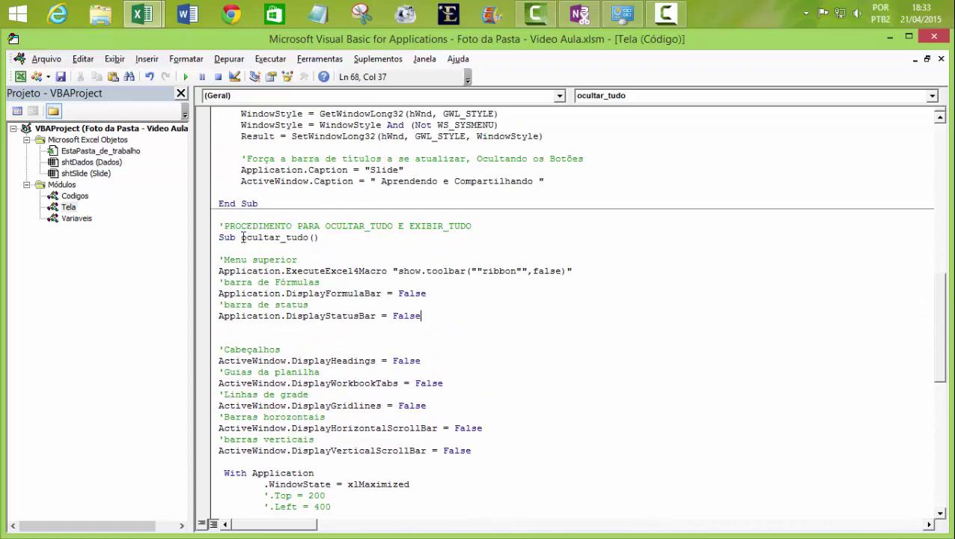
left_click_drag(242, 237, 305, 238)
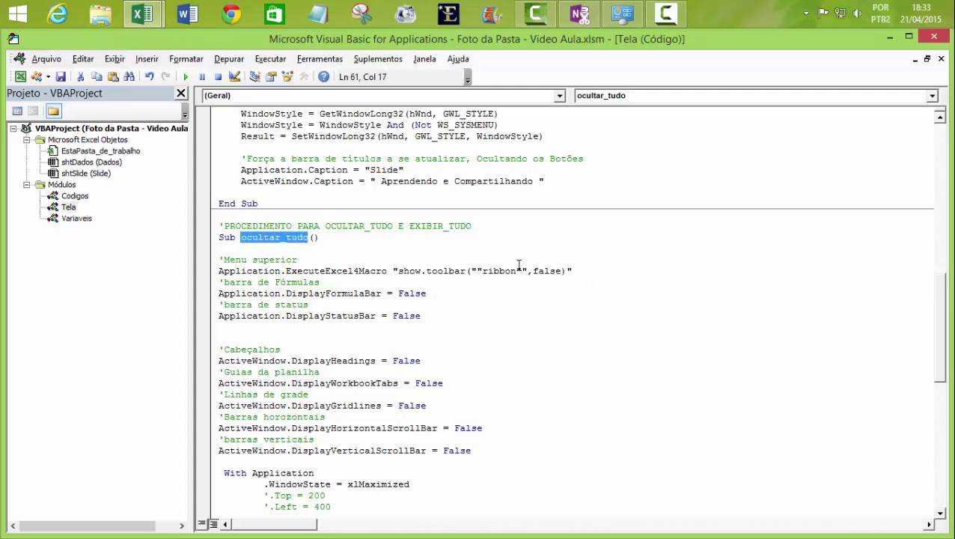
Step: Add an ocultar_tudo call to Workbook_Open, ahead of CarregarListBoxFoto
double_click(84, 151)
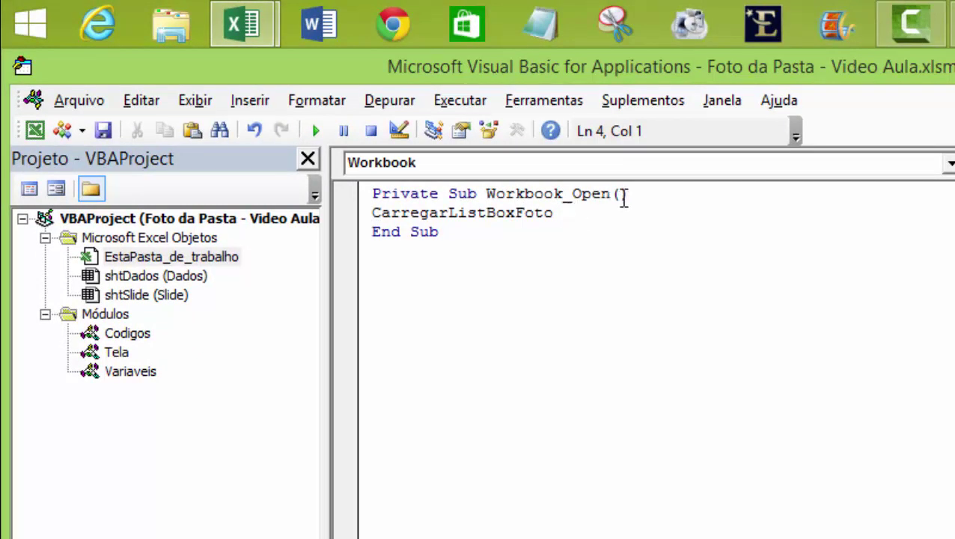
left_click(676, 197)
key("Return")
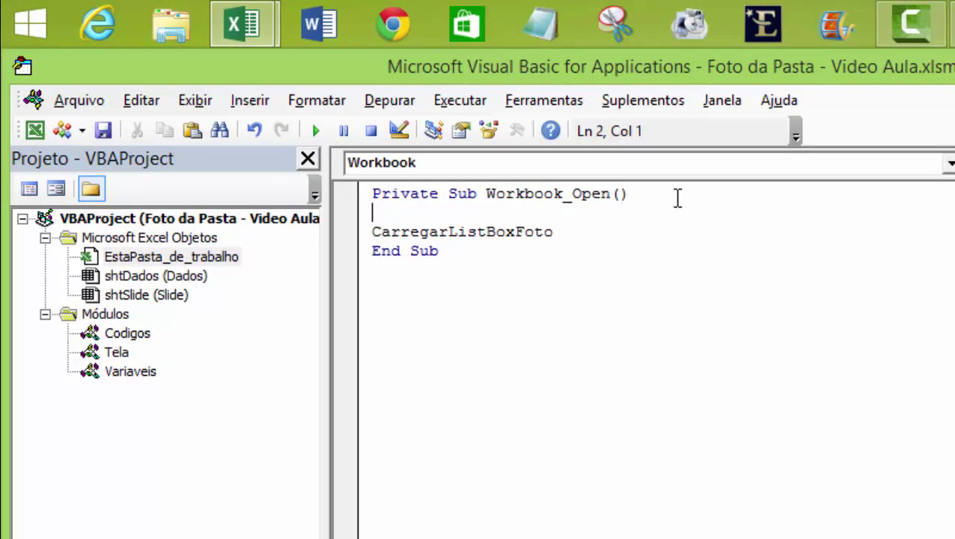
type("ocultar_tudo")
left_click(553, 330)
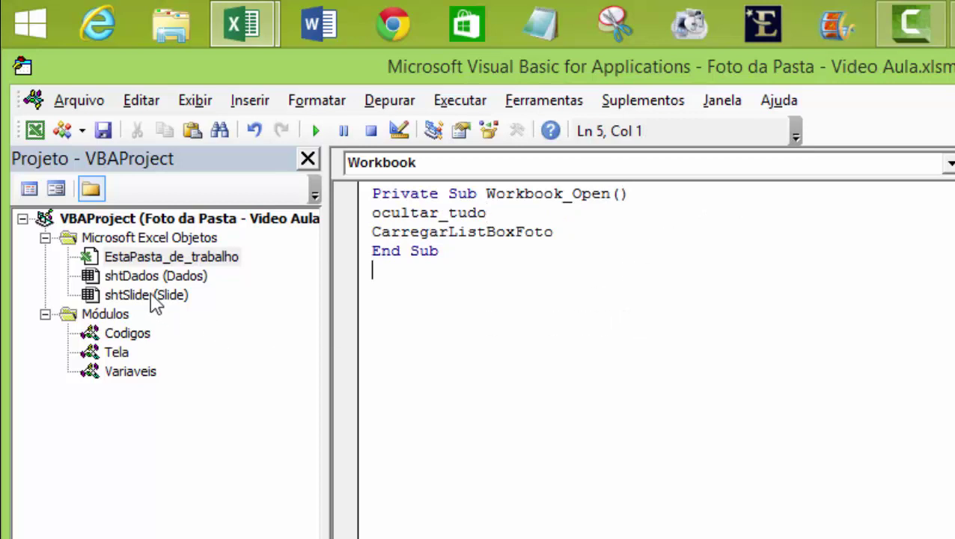
Step: In the Codigos module, insert ocultar_tudo as the first line of VoltarAoSlide
double_click(129, 335)
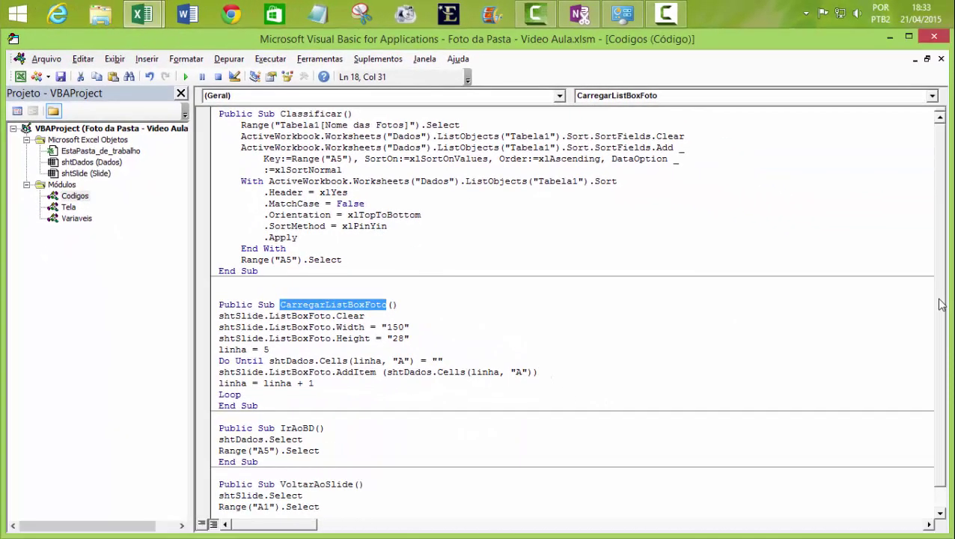
scroll(940, 435, "down", 1)
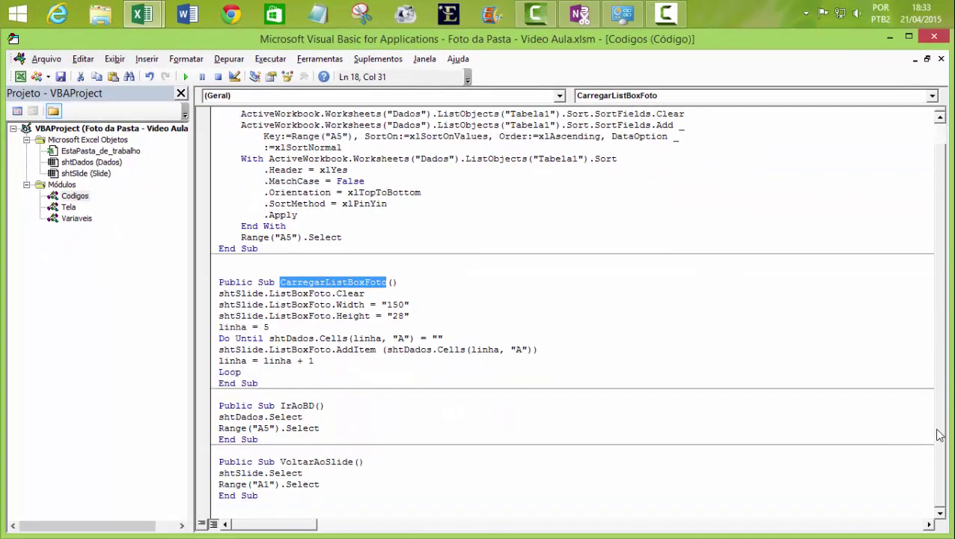
left_click(445, 416)
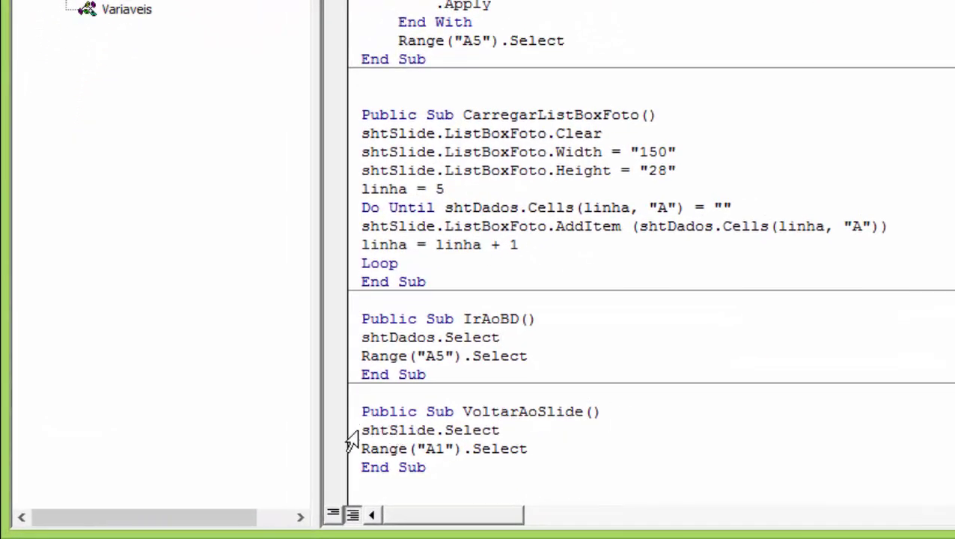
left_click(603, 413)
key("Return")
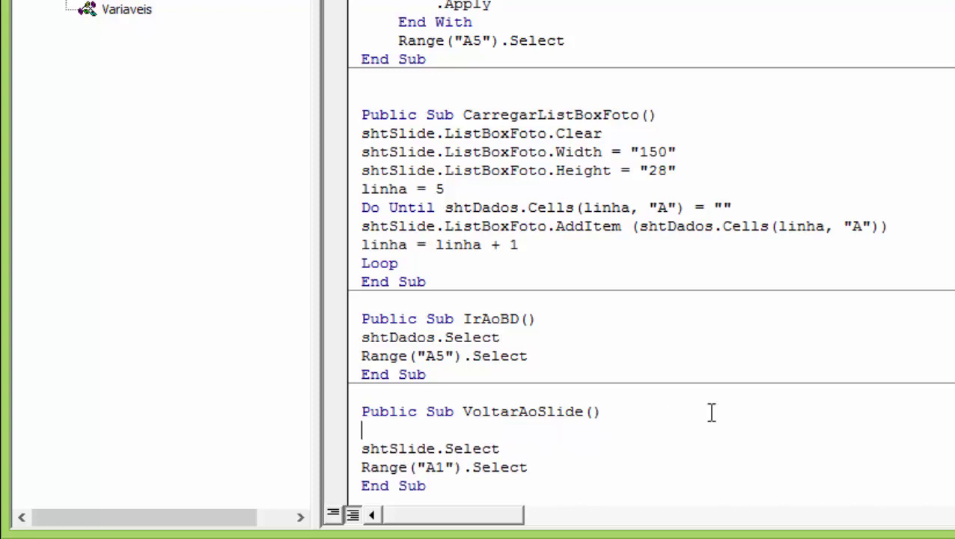
type("ocultar_tudo")
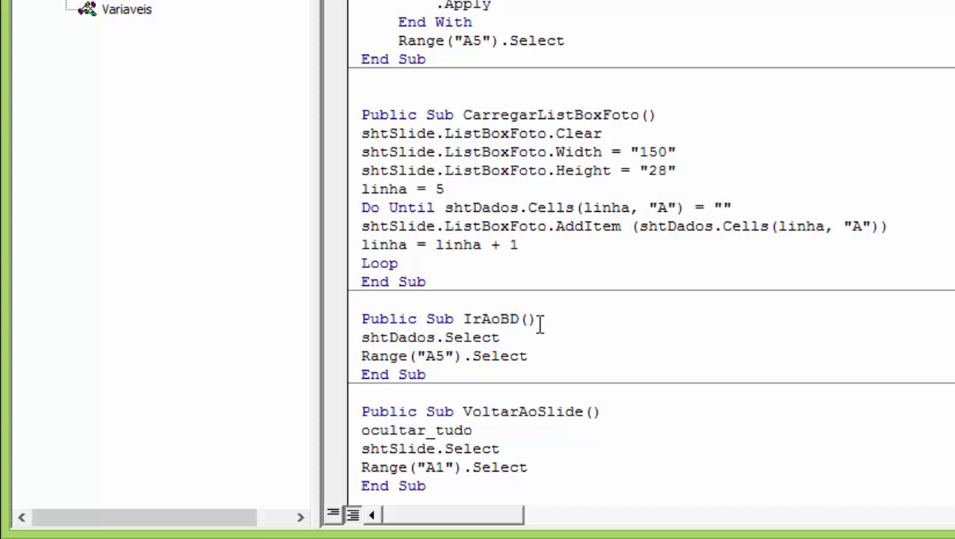
Step: Insert mostrar_tudo as the first line of IrAoBD
key("Return")
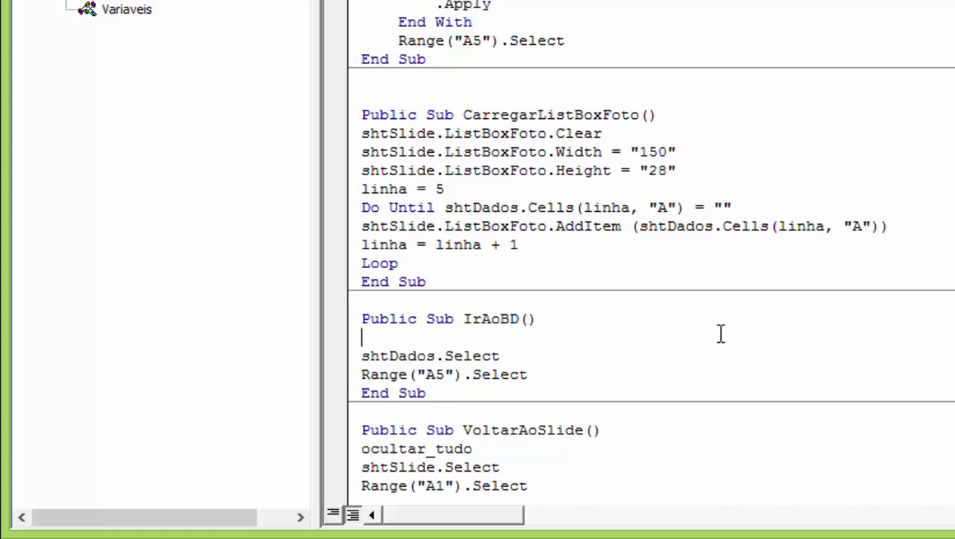
type("most")
type("rar")
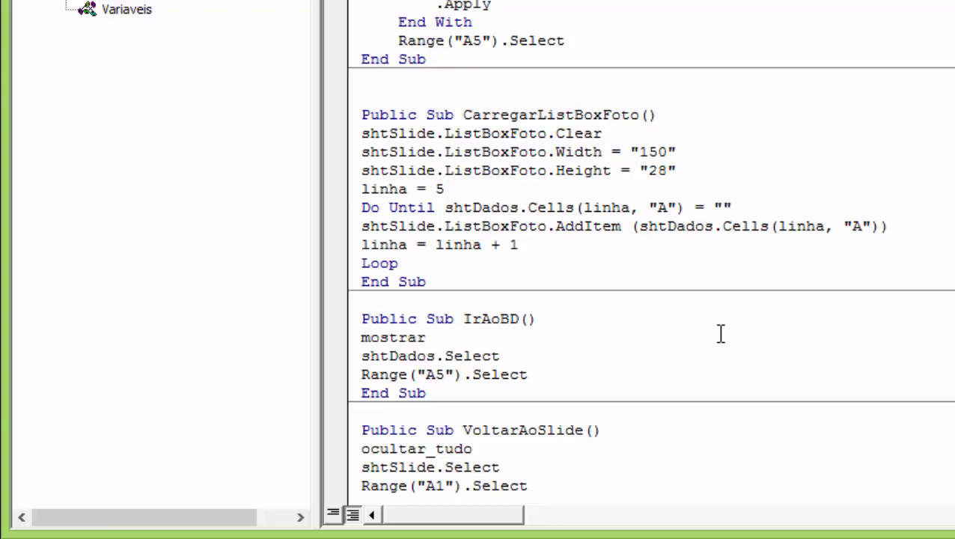
type("_tudo")
left_click(819, 470)
scroll(649, 247, "down", 1)
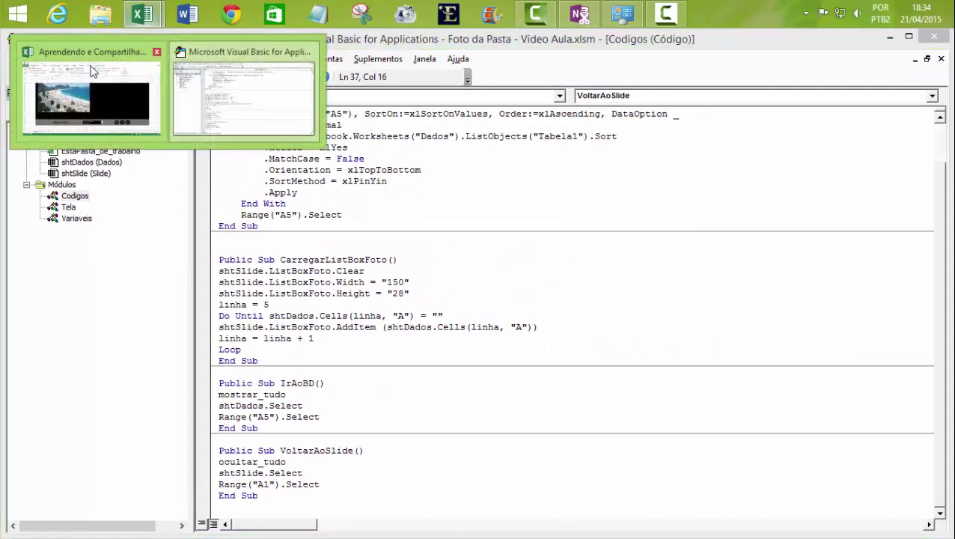
Step: Assign the ocultar_tudo macro to the first round button on the Slide sheet
left_click(93, 71)
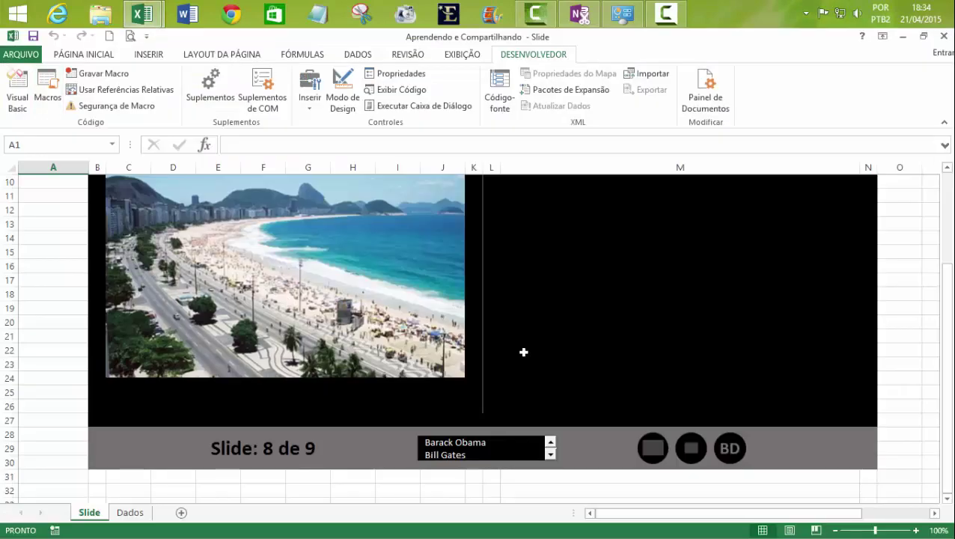
right_click(646, 449)
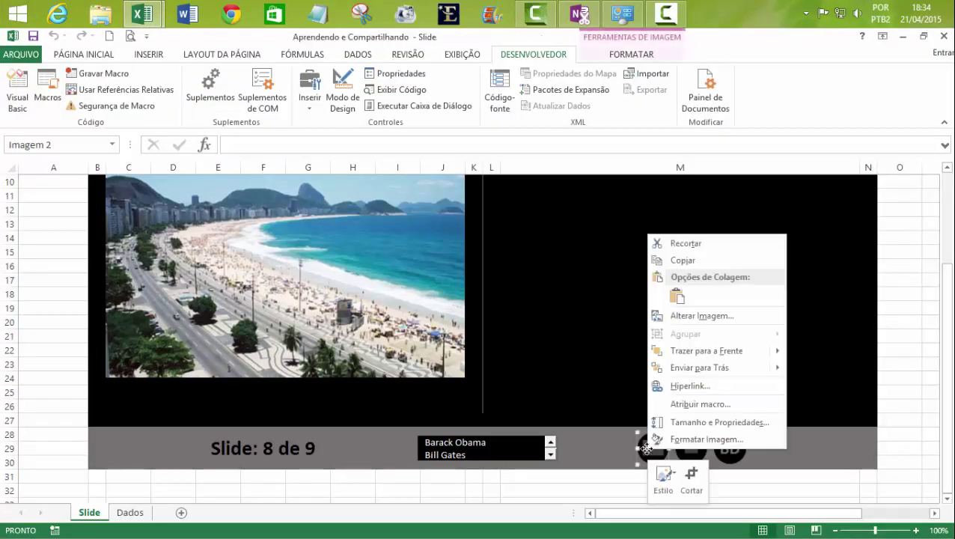
left_click(675, 405)
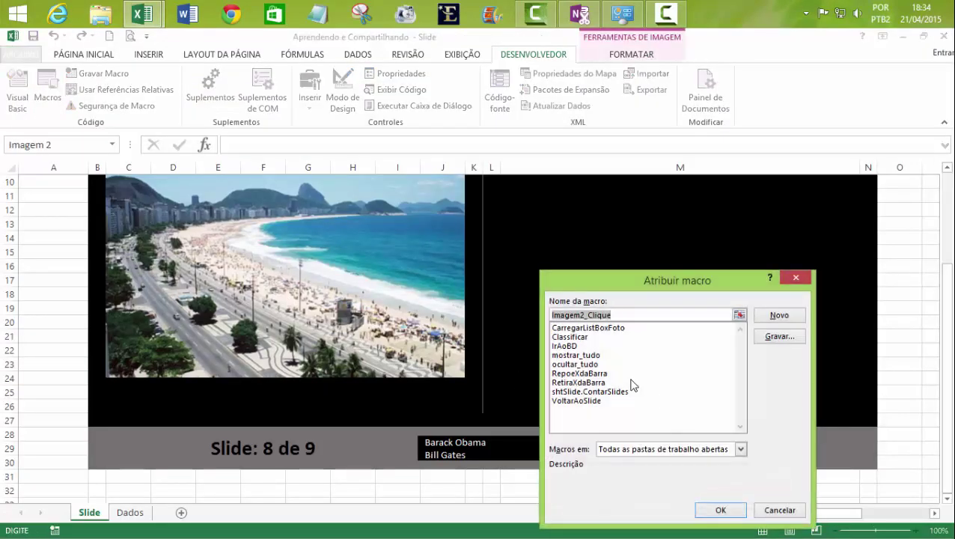
left_click(583, 365)
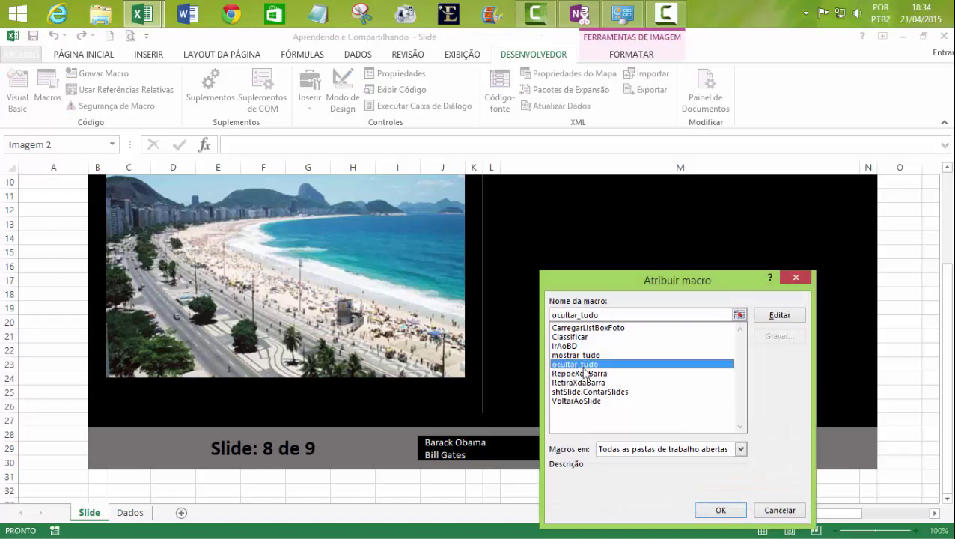
left_click(720, 510)
Step: Assign the mostrar_tudo macro to the second round button
right_click(689, 448)
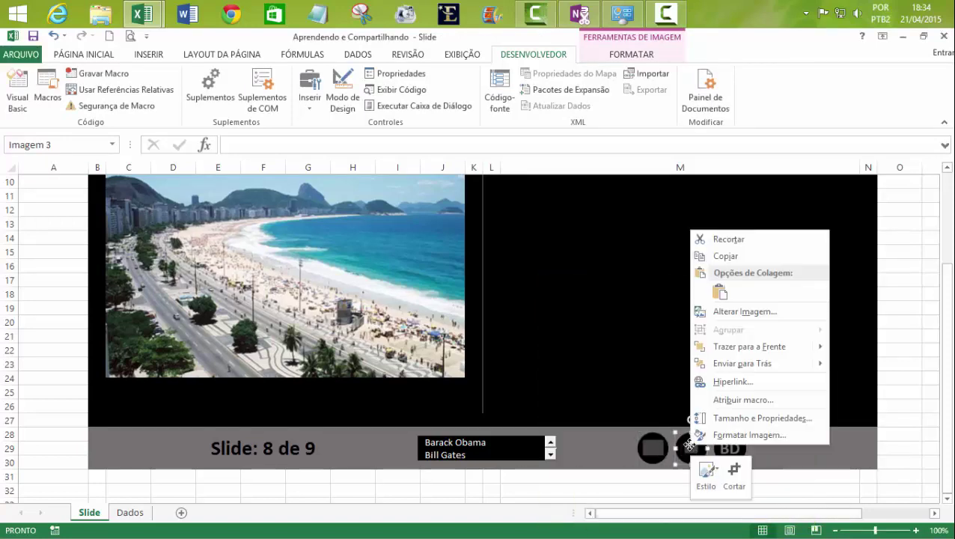
left_click(720, 405)
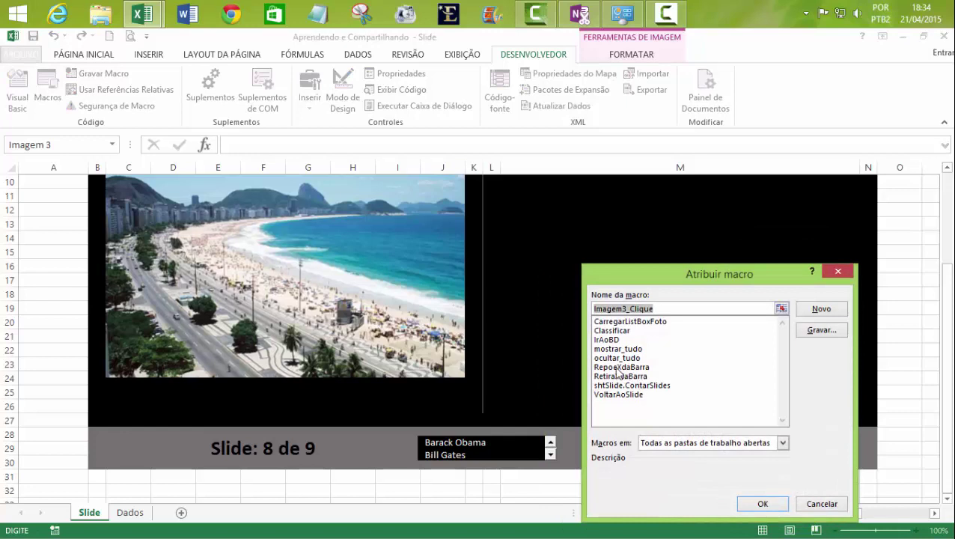
left_click(615, 350)
left_click(777, 504)
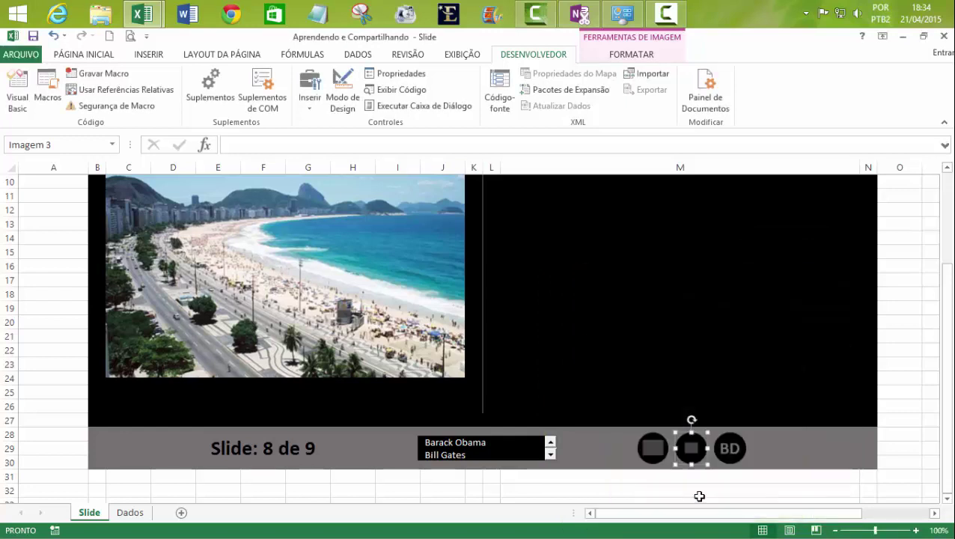
left_click(774, 488)
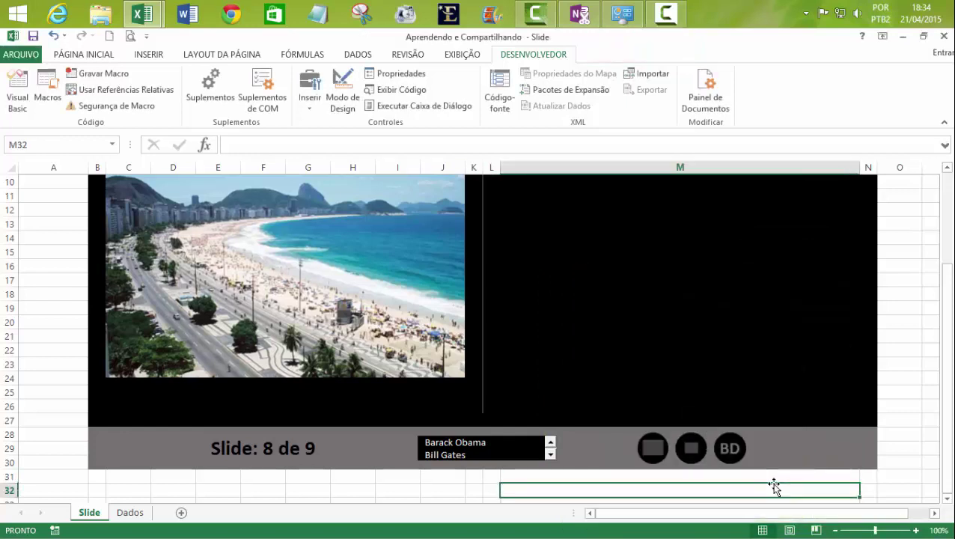
Step: Hide the interface with the first round button, then browse photos from the list back to Brasília
left_click(652, 449)
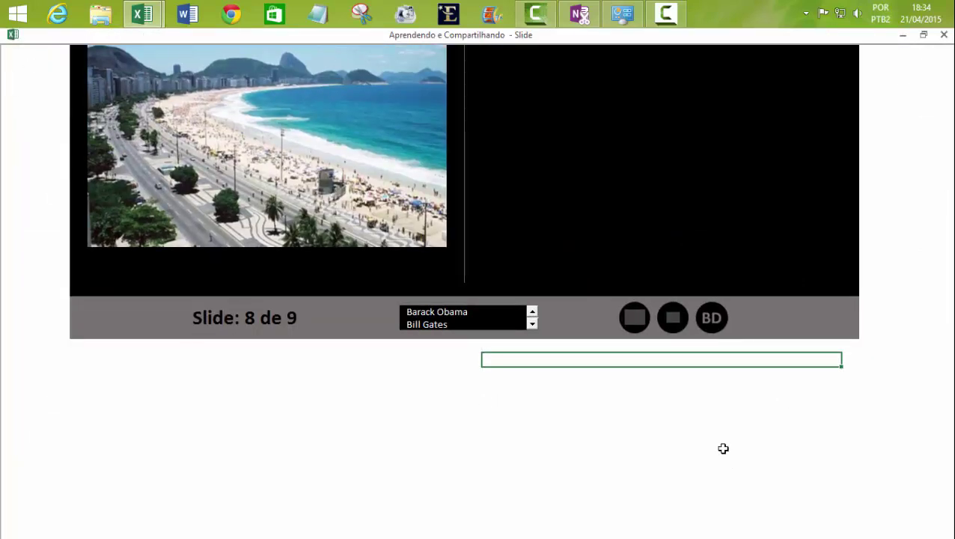
key("ctrl+Home")
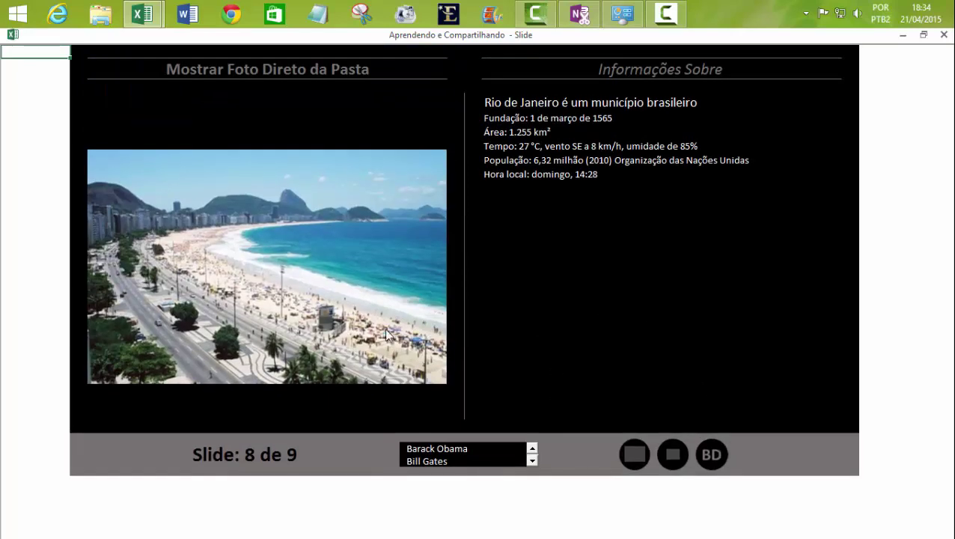
left_click(440, 461)
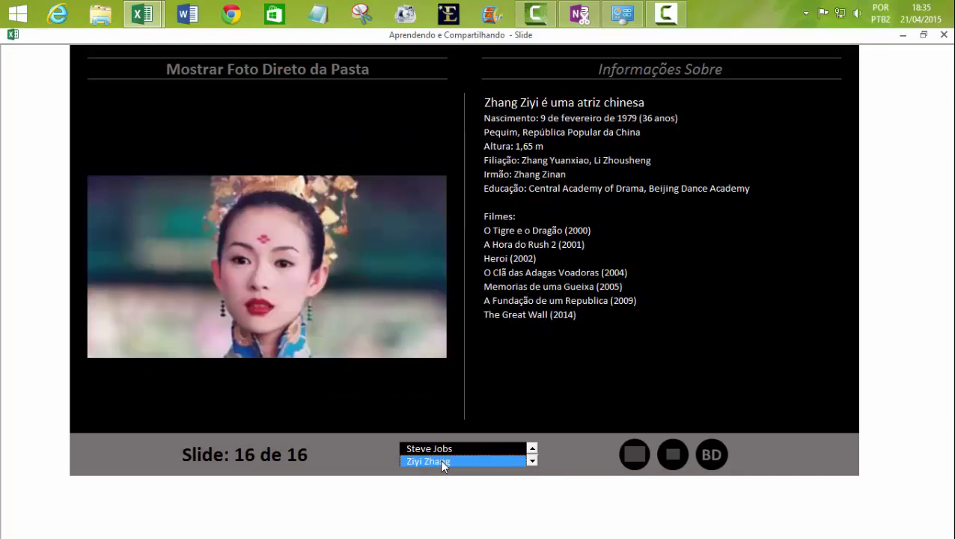
key("Up")
key("Up")
key("Up")
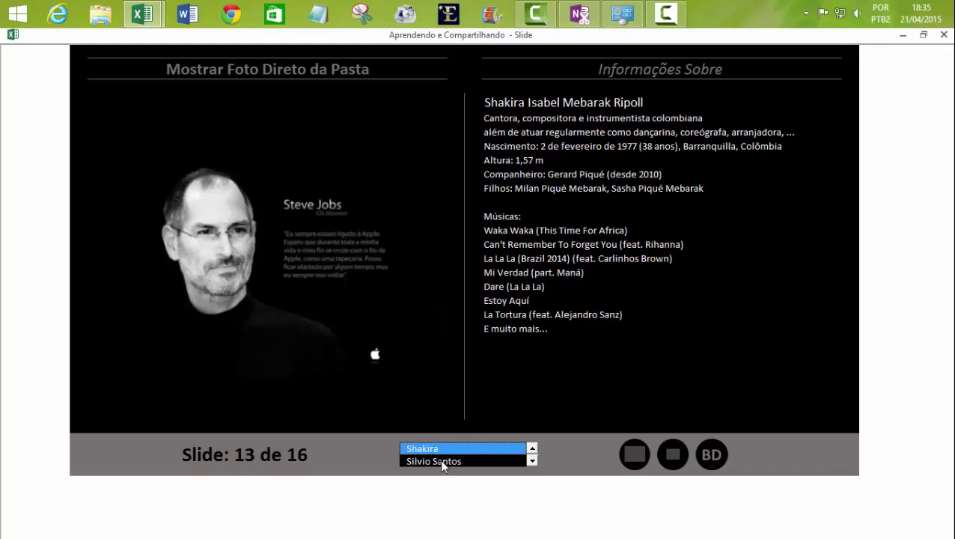
key("Up")
key("Up")
key("Up")
key("Up")
key("Up")
key("Up")
key("Up")
key("Up")
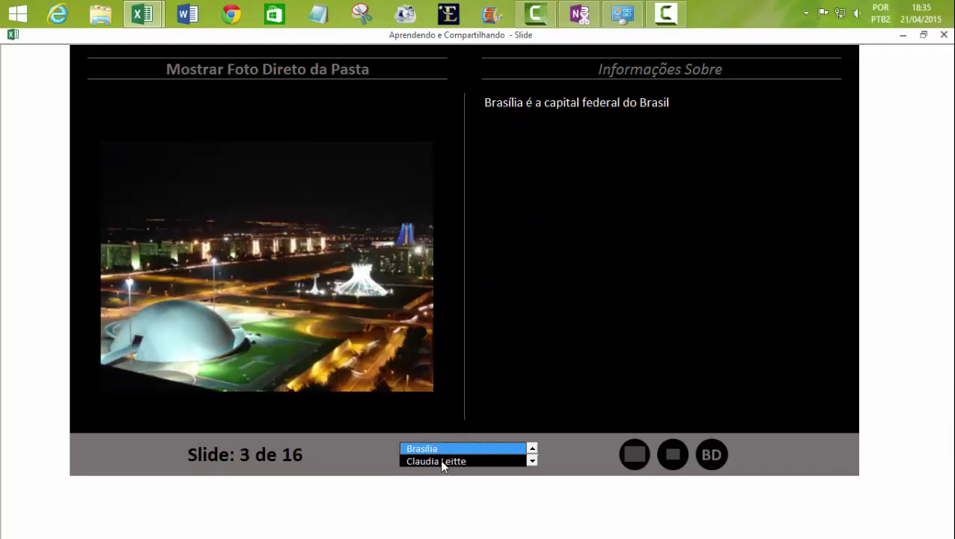
left_click(500, 492)
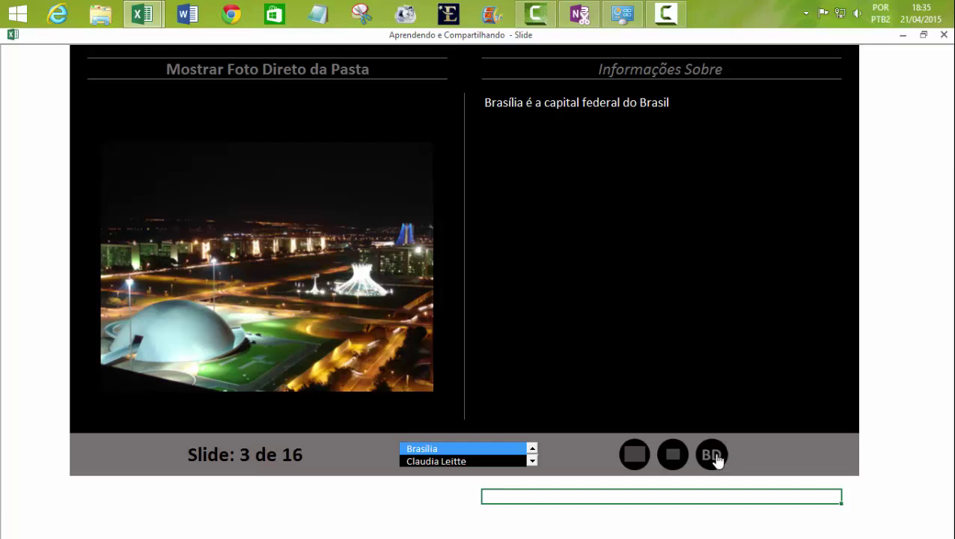
Step: Restore, hide, and restore the Excel interface again using the slide's round buttons
left_click(673, 455)
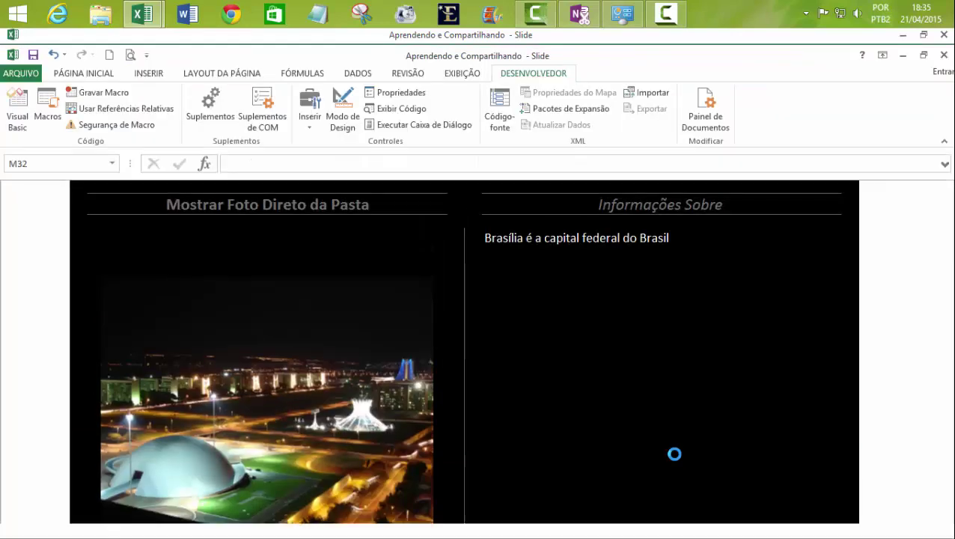
scroll(949, 435, "down", 7)
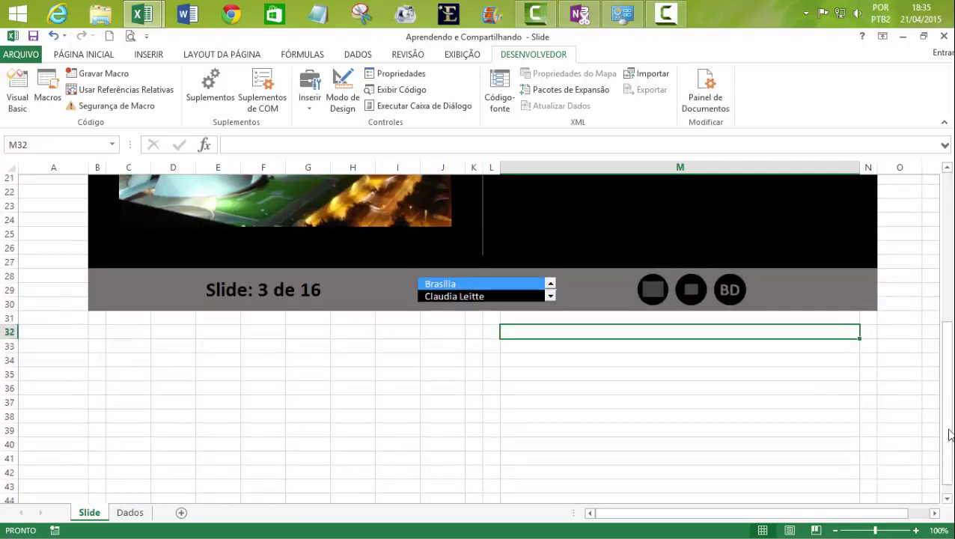
left_click(648, 267)
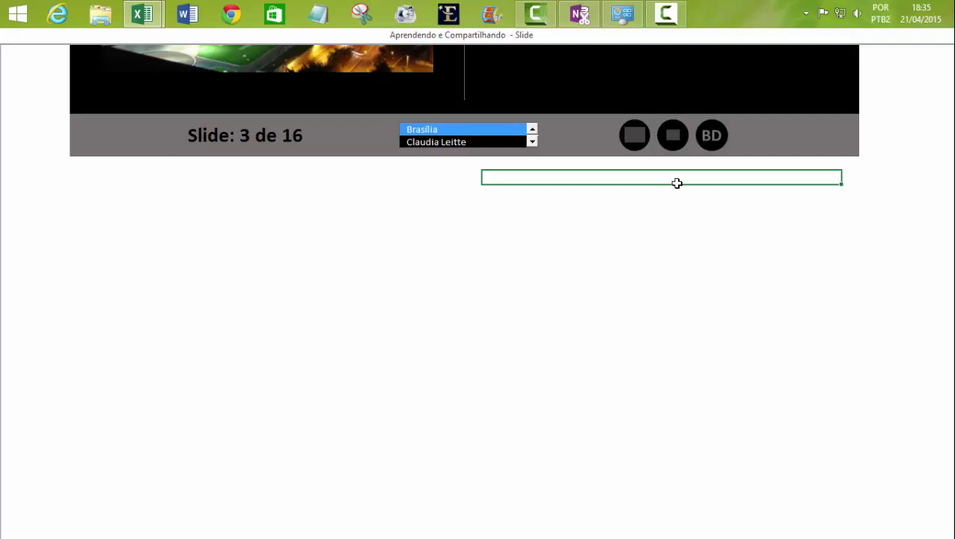
left_click(673, 137)
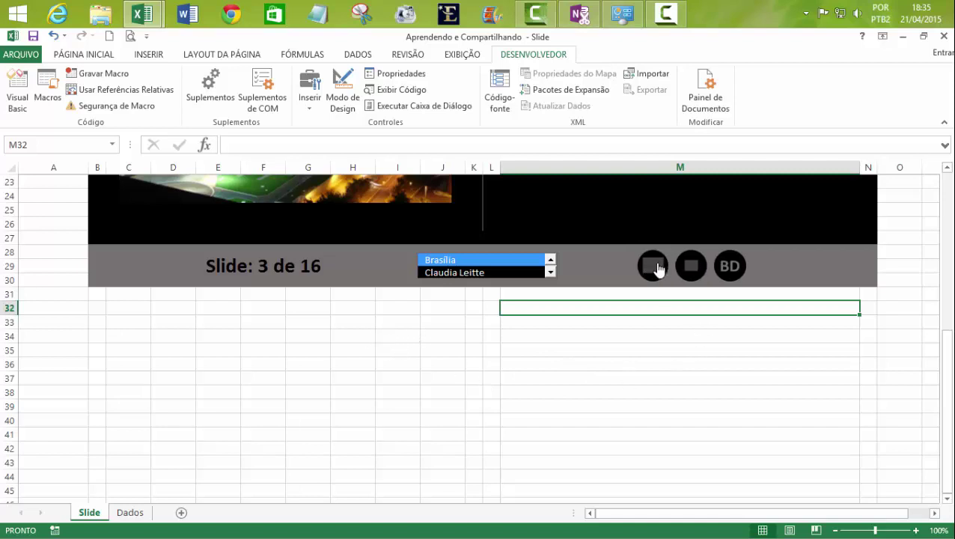
Step: Select cell A1 on the Slide sheet and bring the VBA editor back to the front
left_click_drag(947, 352, 949, 176)
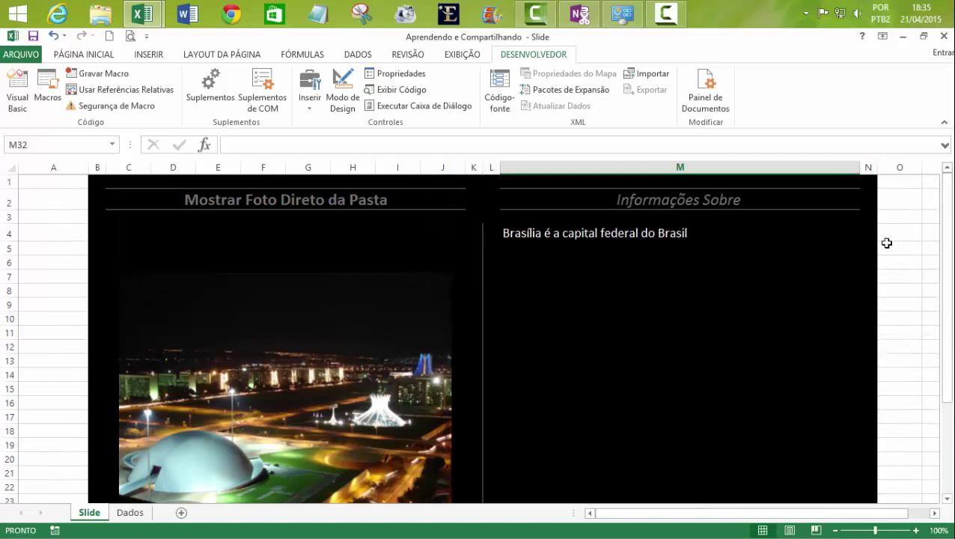
left_click(47, 182)
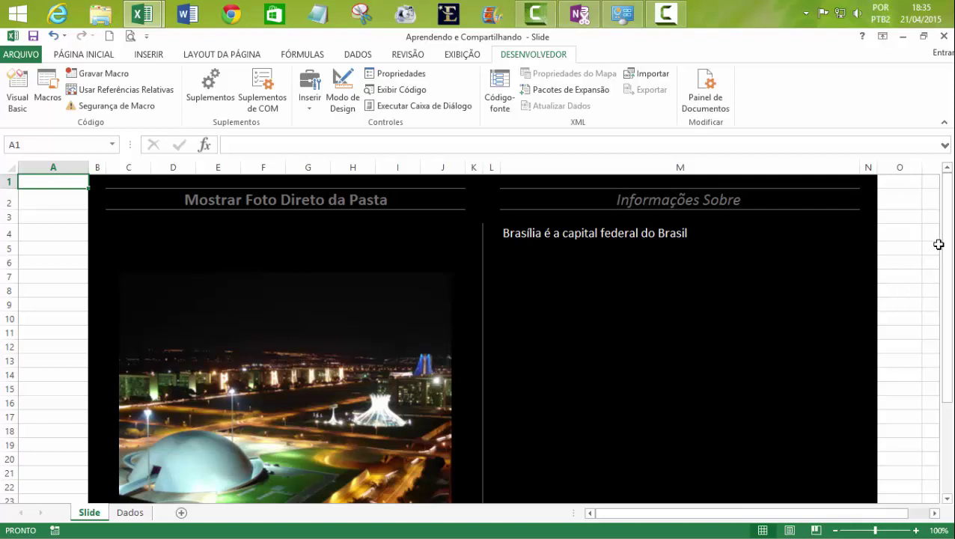
mouse_move(142, 13)
left_click(260, 100)
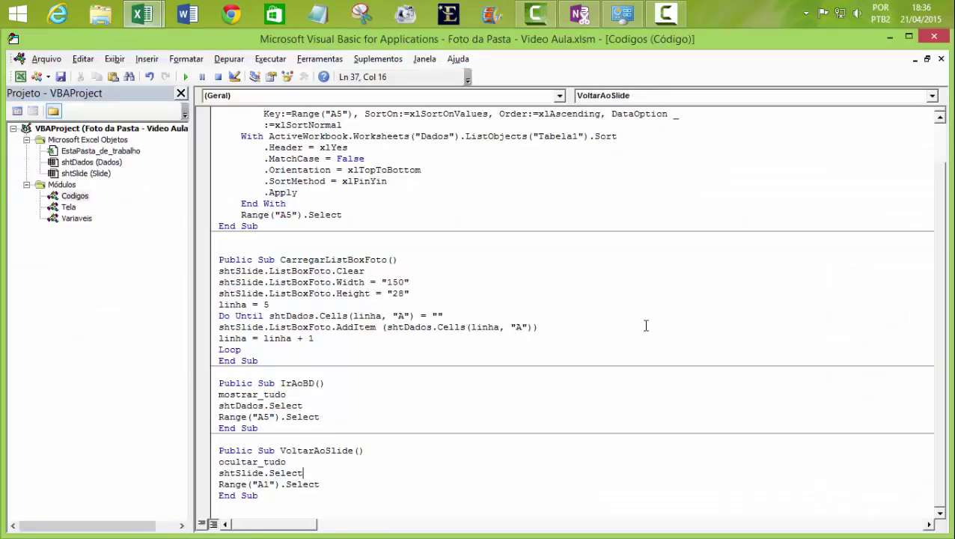
Step: In the Tela module, add Range("A1").Select on the line after Call RetiraXdaBarra in ocultar_tudo
double_click(69, 207)
left_click(385, 251)
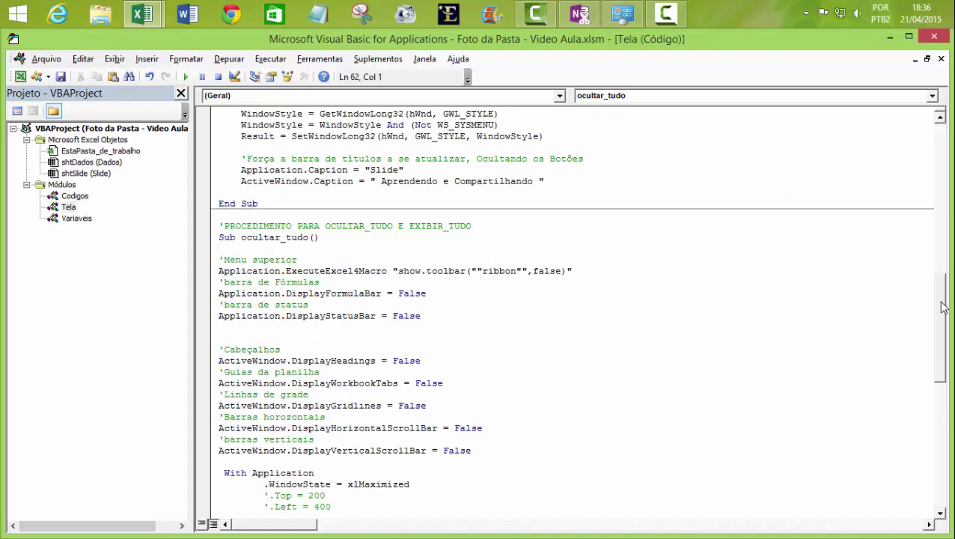
mouse_move(943, 307)
left_mouse_down()
mouse_move(947, 364)
mouse_move(949, 316)
mouse_move(946, 355)
left_mouse_up()
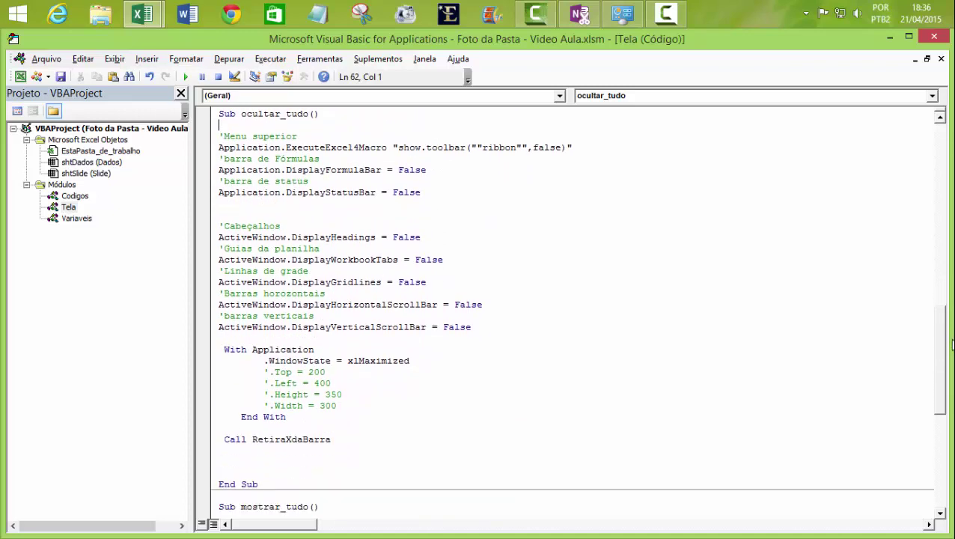
left_click(254, 402)
type("range")
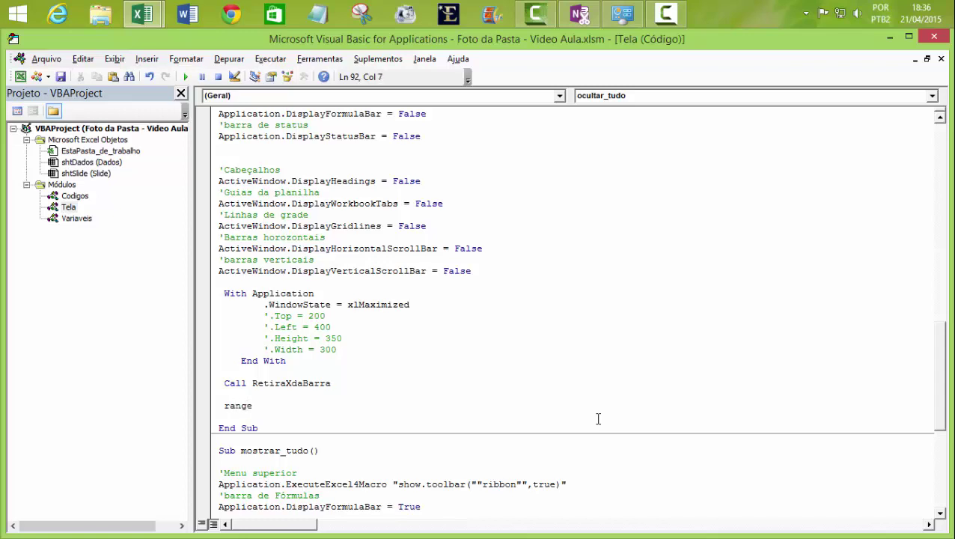
type("(")
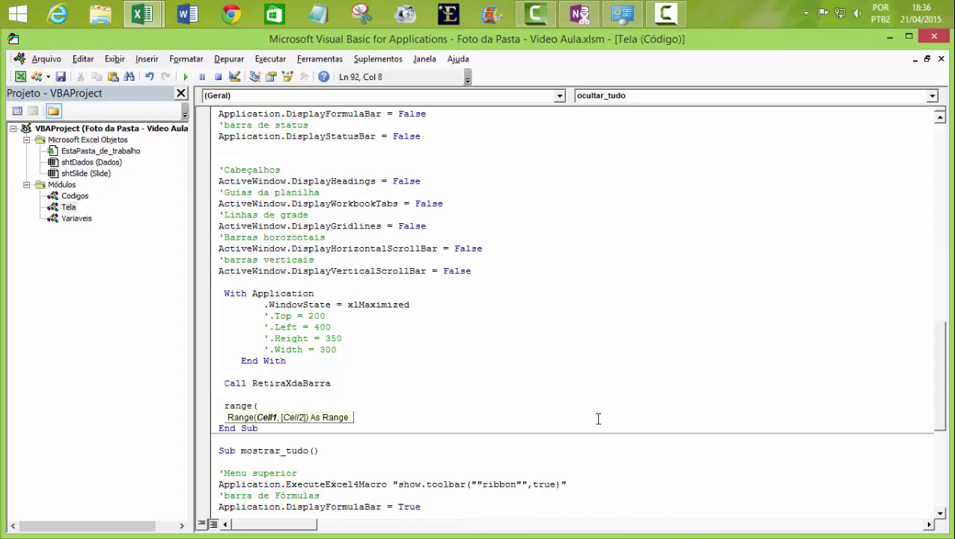
type("A")
type(")")
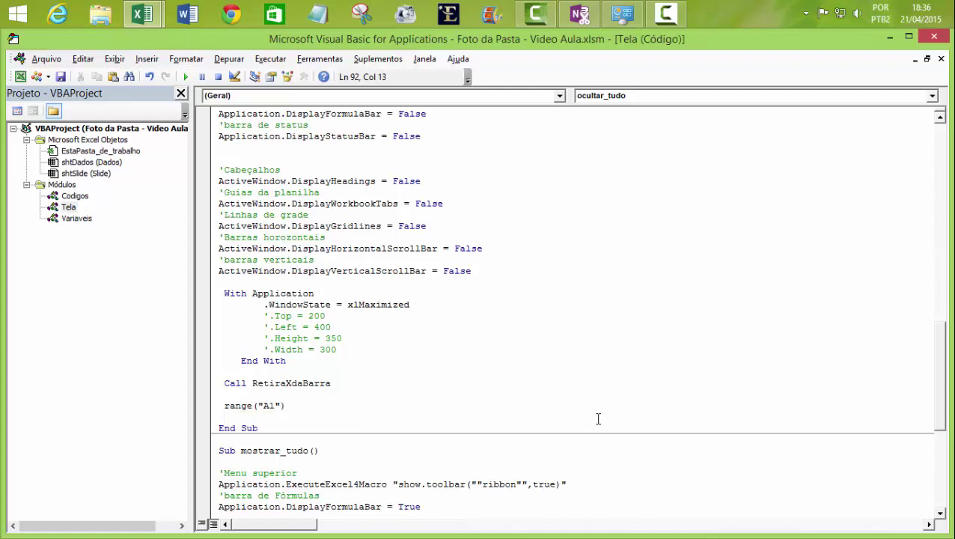
type(".se")
key("Tab")
key("Up")
key("Up")
key("Up")
key("End")
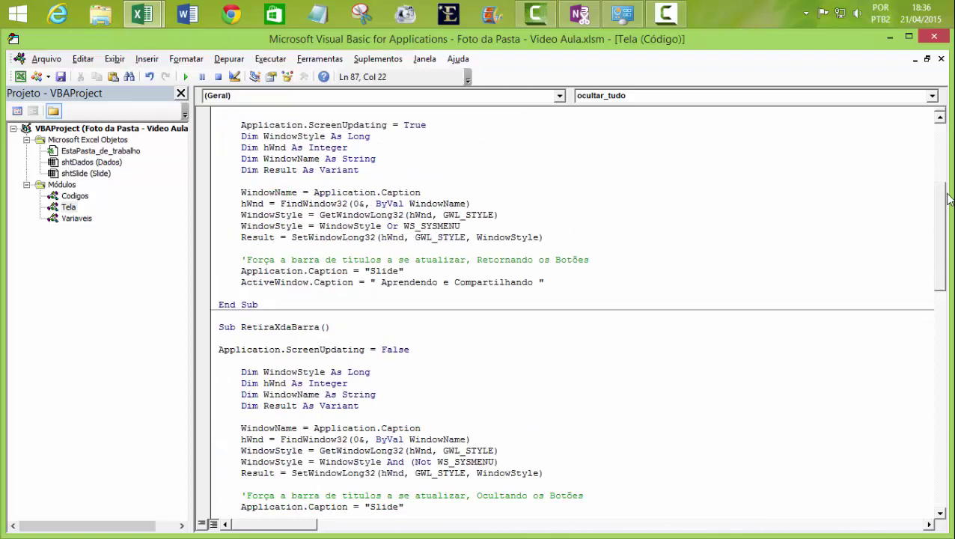
Step: View Workbook_Open in EstaPasta_de_trabalho, then reopen the Codigos module's code
left_click_drag(945, 352, 949, 149)
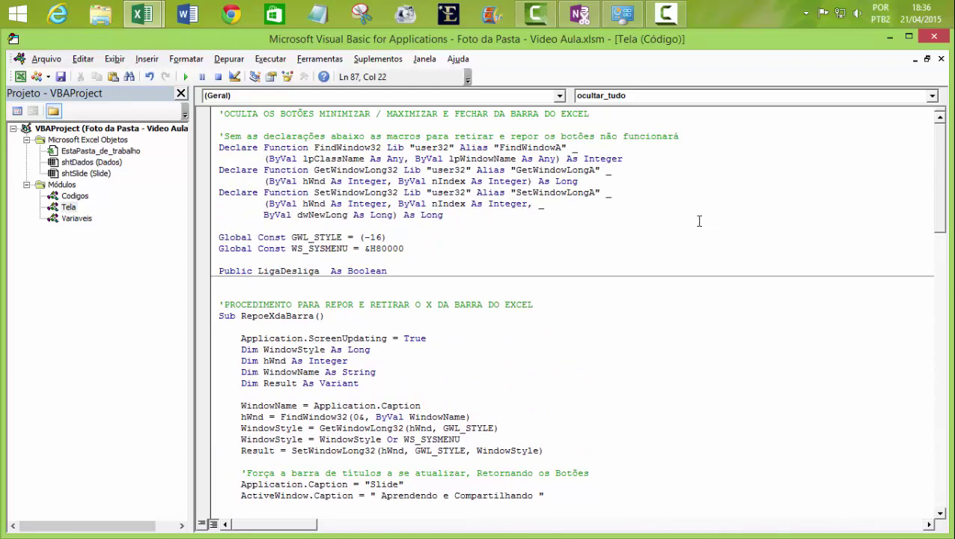
double_click(89, 153)
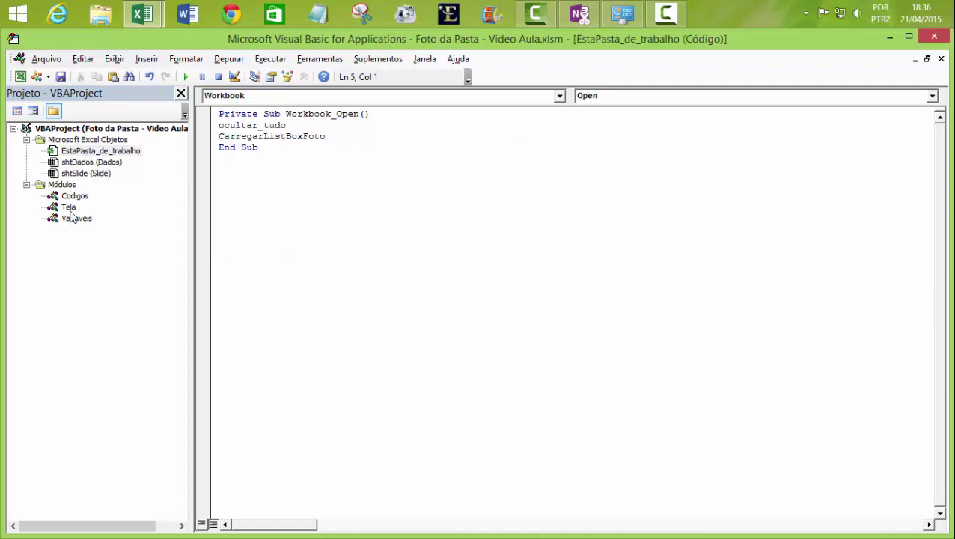
double_click(74, 195)
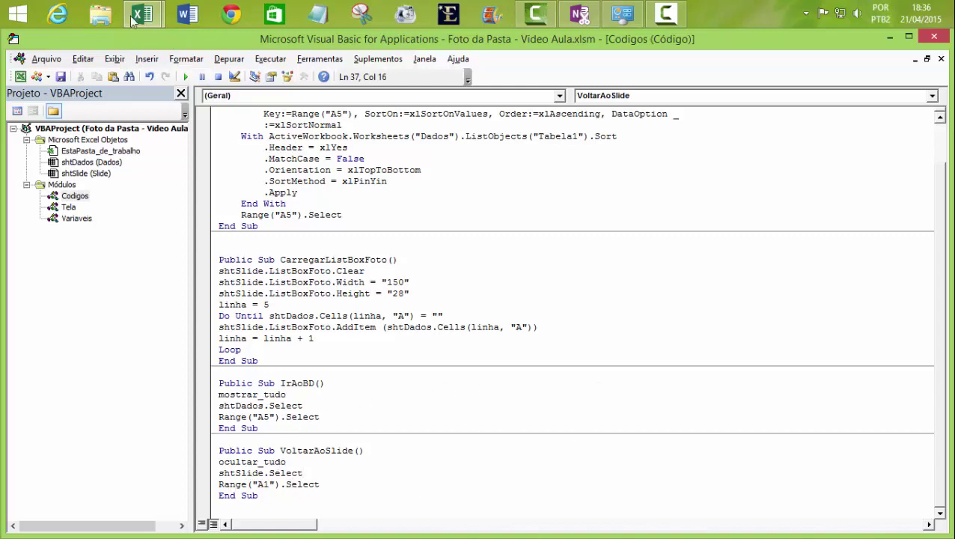
left_click(96, 90)
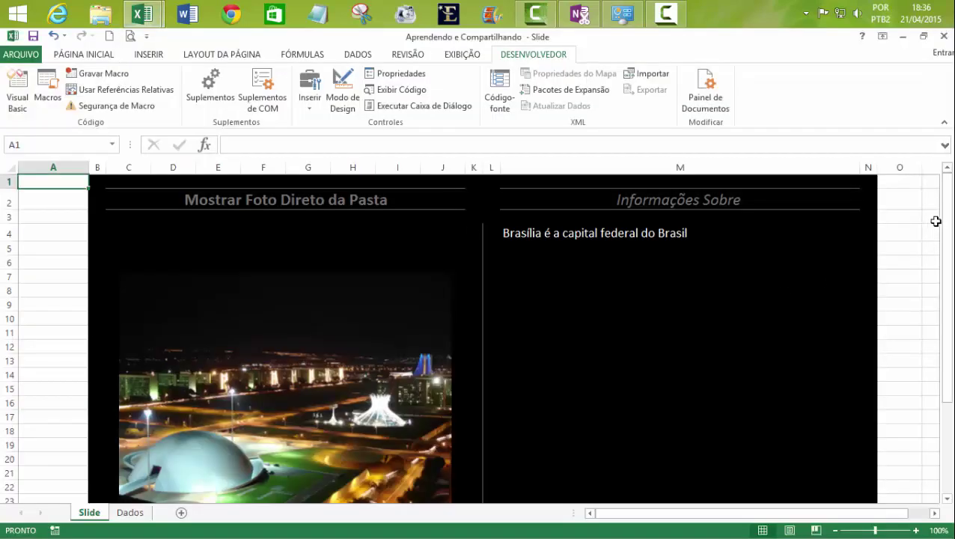
left_click_drag(947, 215, 946, 303)
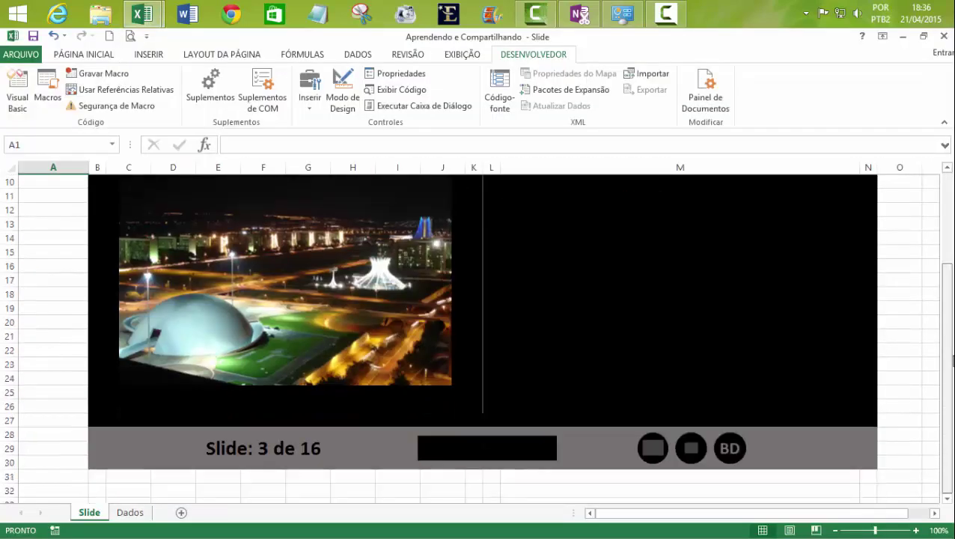
left_click(650, 453)
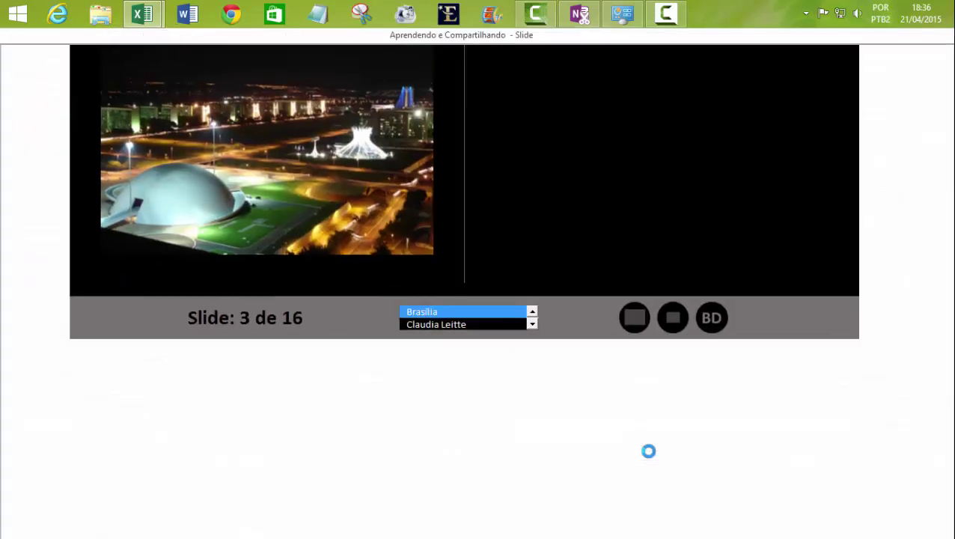
left_click(648, 326)
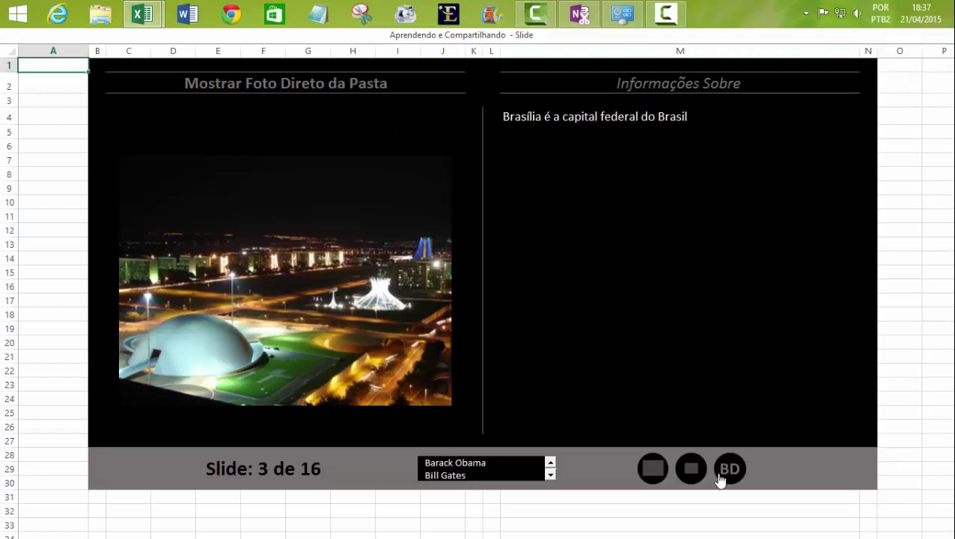
left_click(688, 470)
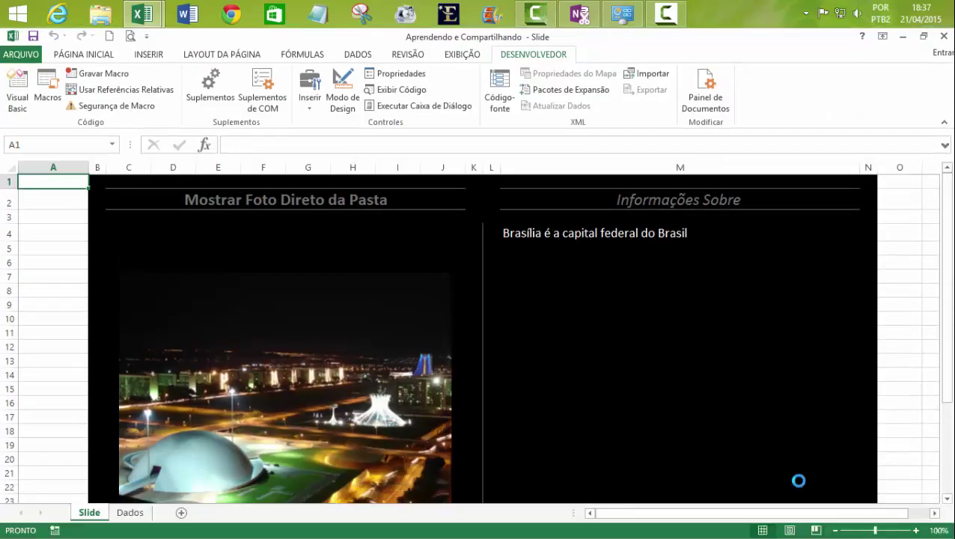
left_click(155, 27)
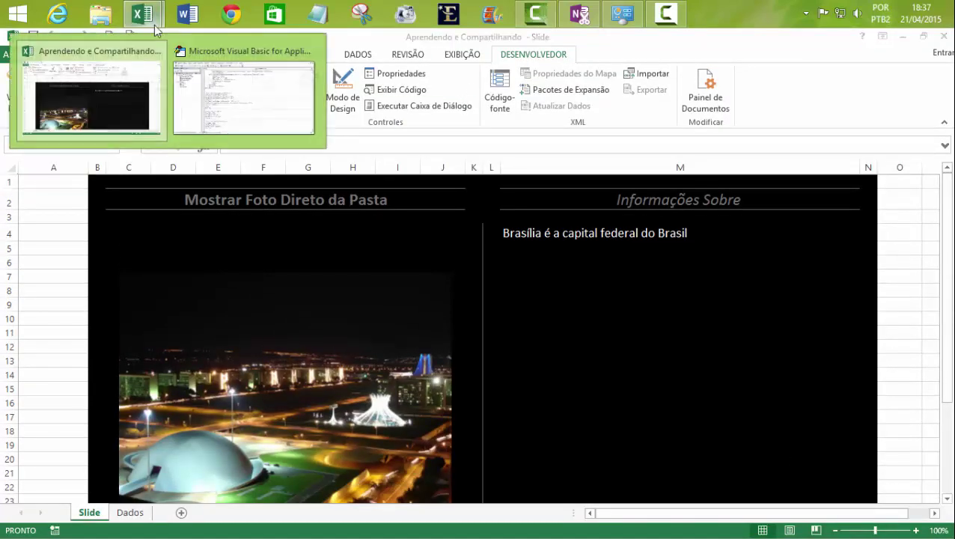
left_click(228, 111)
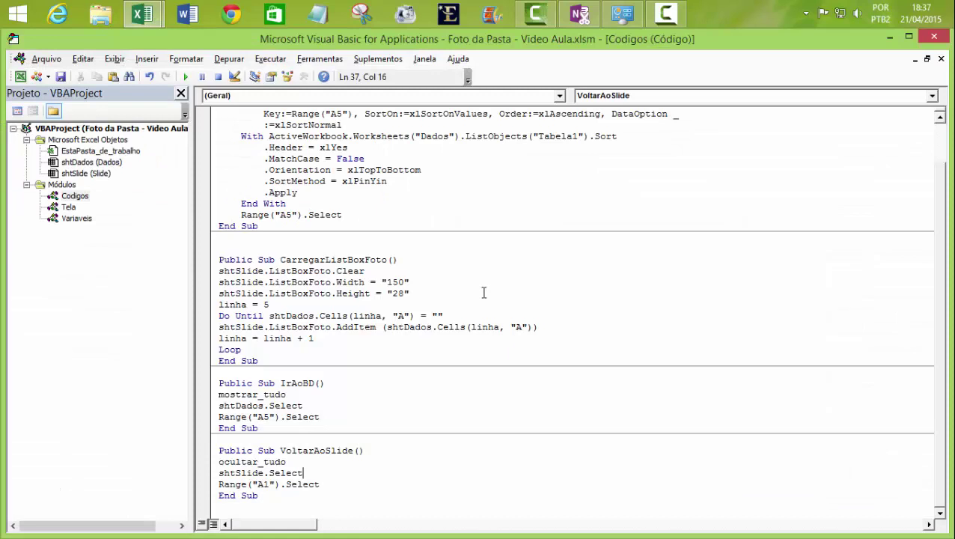
Step: In the Tela module, move Range("A1").Select from the end of ocultar_tudo to its start
left_click(241, 215)
double_click(79, 210)
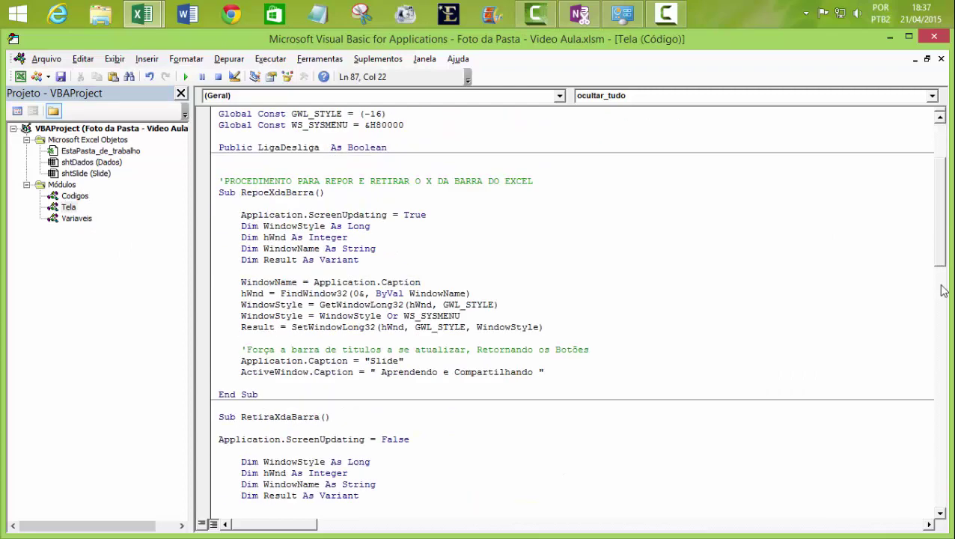
left_click_drag(941, 227, 943, 423)
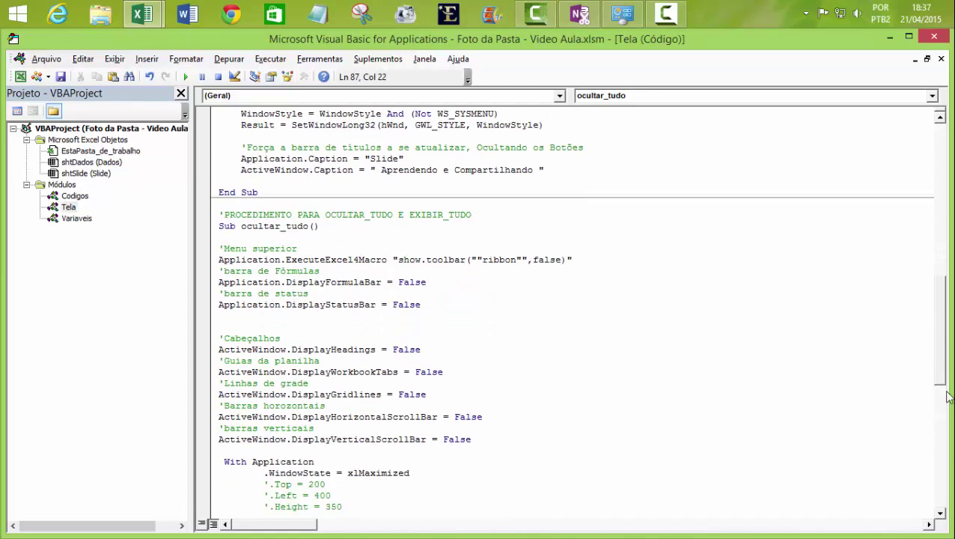
left_click_drag(224, 405, 384, 405)
key("ctrl+c")
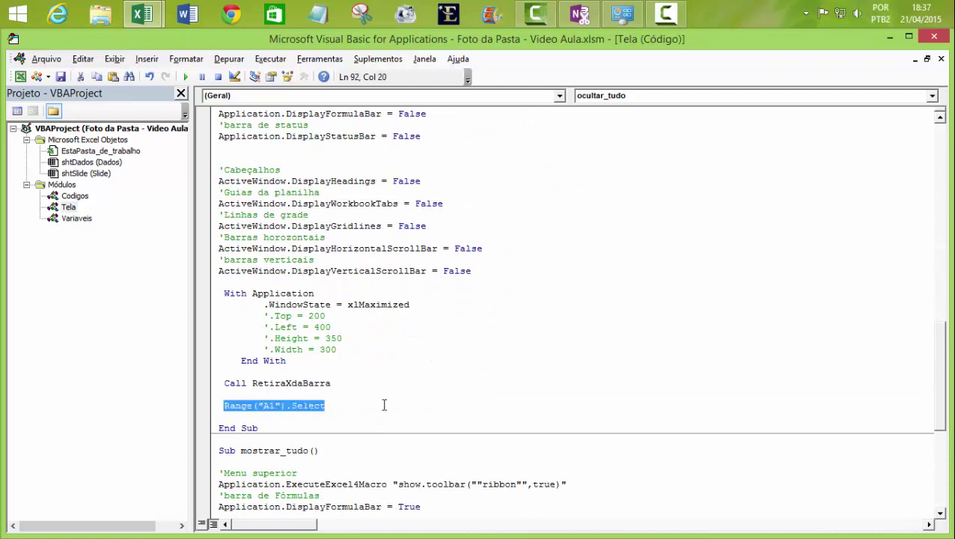
key("Delete")
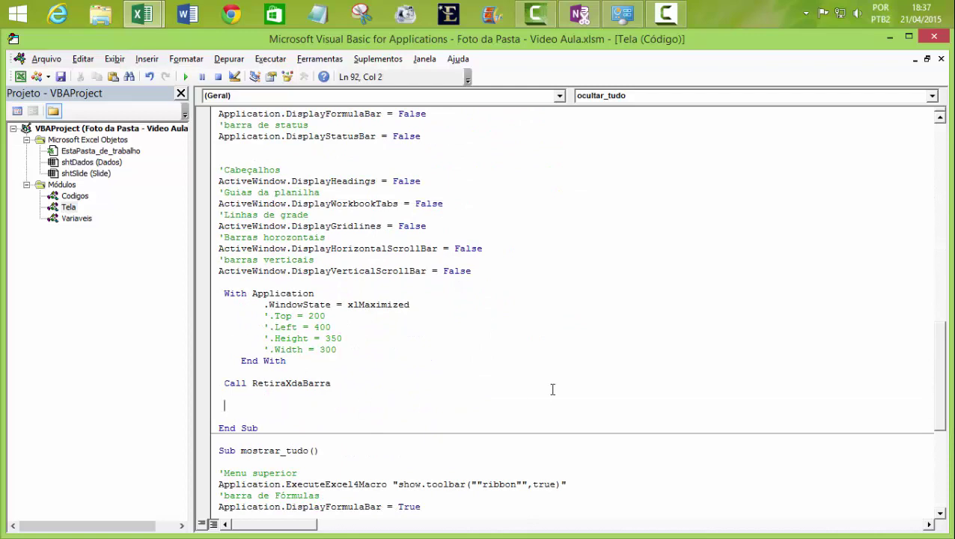
left_click_drag(940, 371, 940, 309)
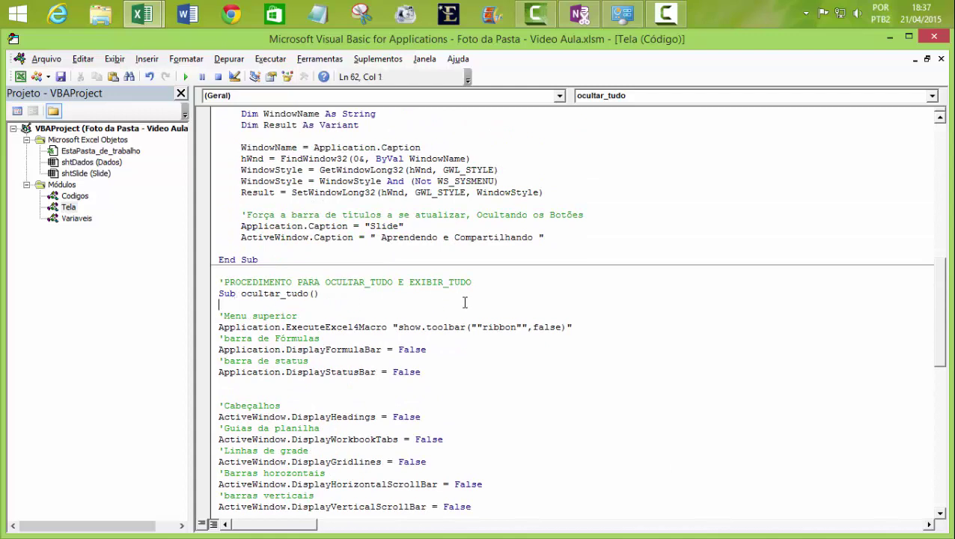
key("ctrl+v")
Step: Insert shtSlide.Select as the first line of ocultar_tudo, then return to Excel with Alt+F11
left_click(697, 327)
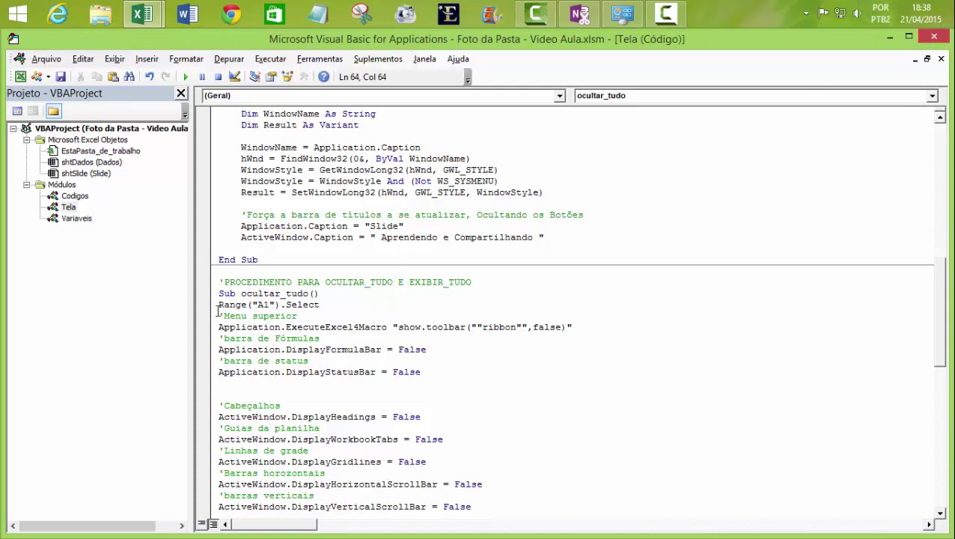
left_click(319, 293)
key("Return")
type("s")
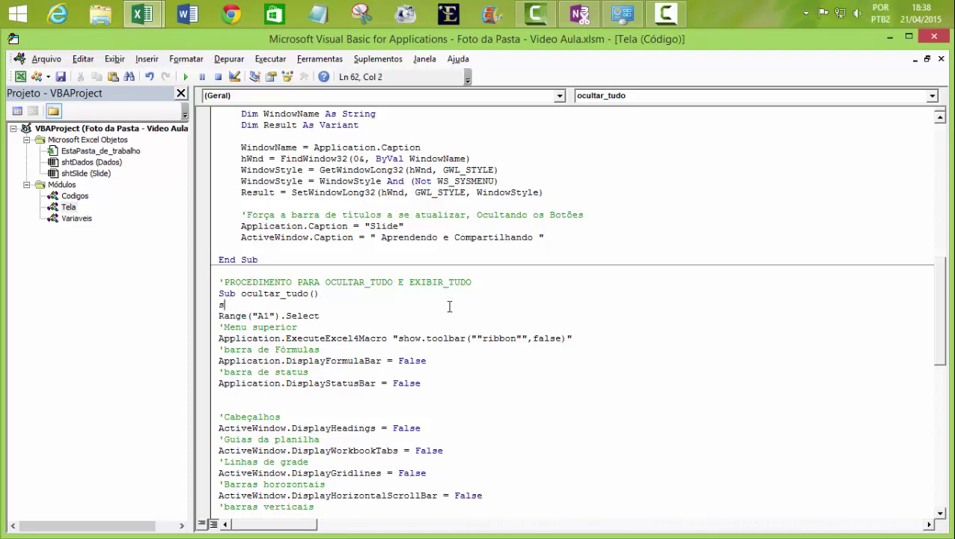
type("htsli")
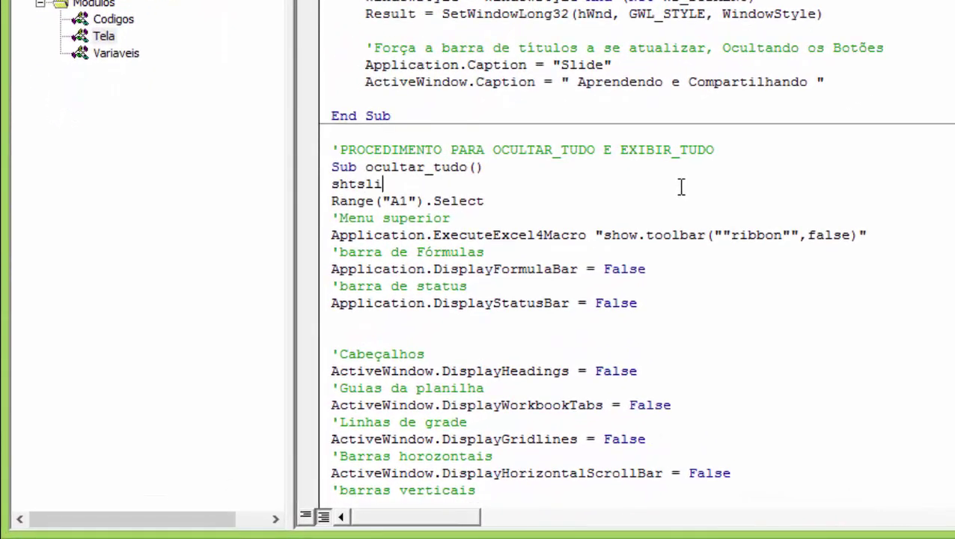
type("de.")
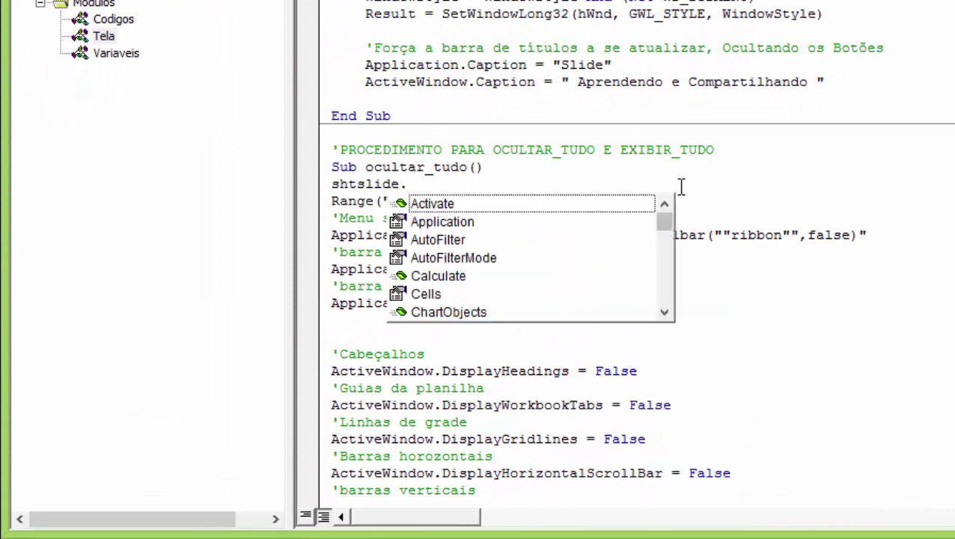
type("se")
key("Tab")
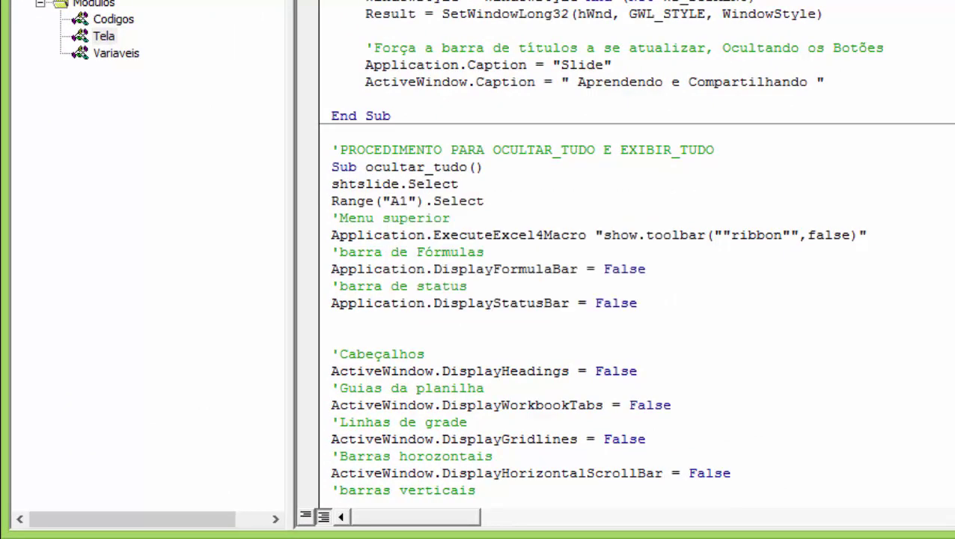
left_click(648, 269)
key("alt+F11")
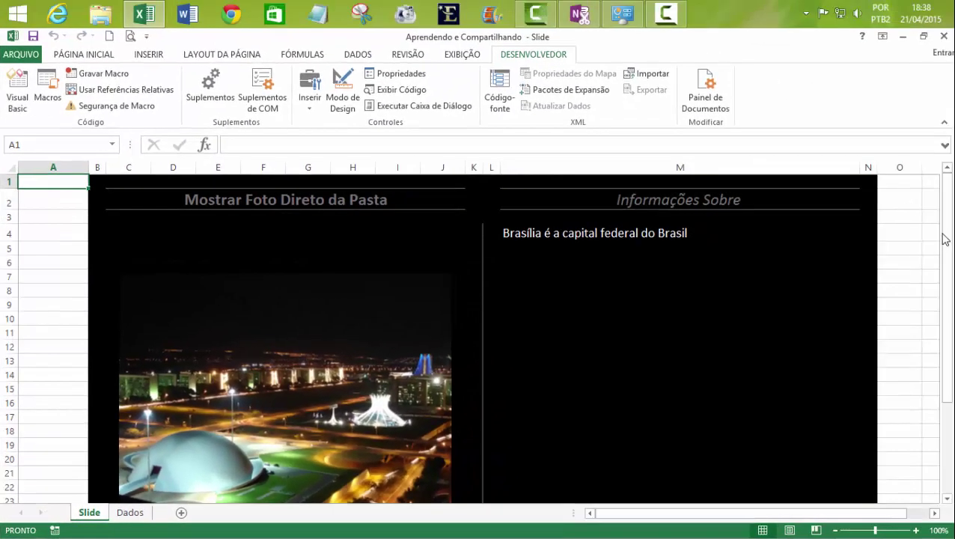
Step: Try the full-screen button, then restore the normal Excel interface
left_click_drag(945, 238, 944, 266)
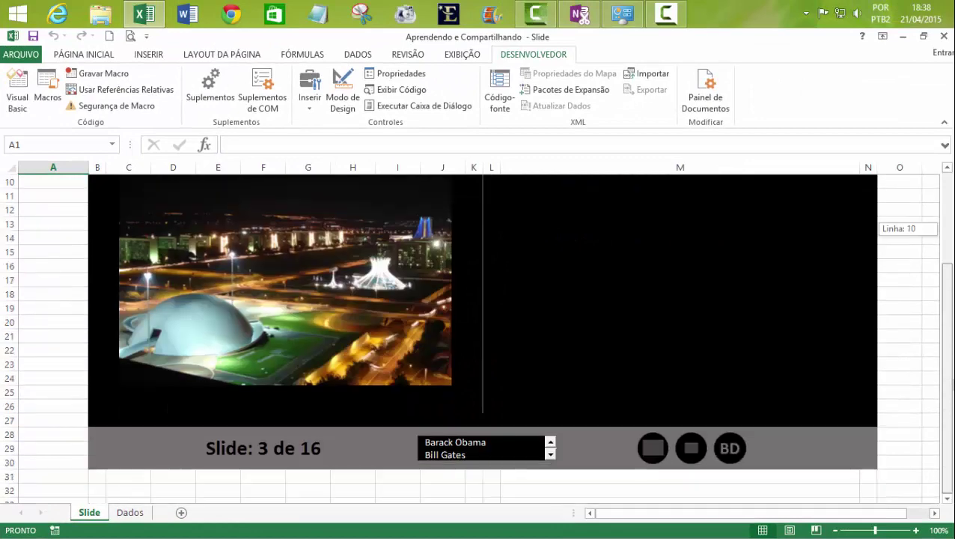
left_click(651, 449)
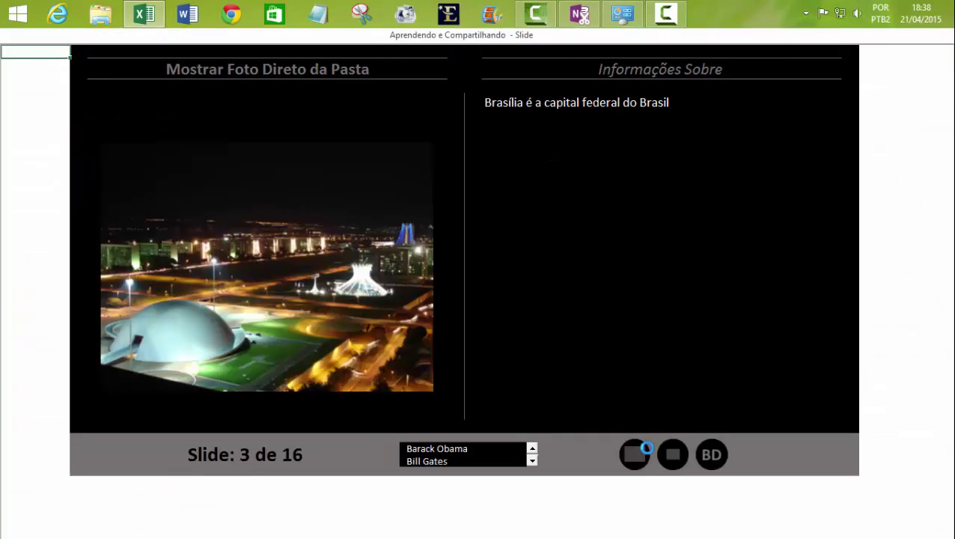
left_click(669, 449)
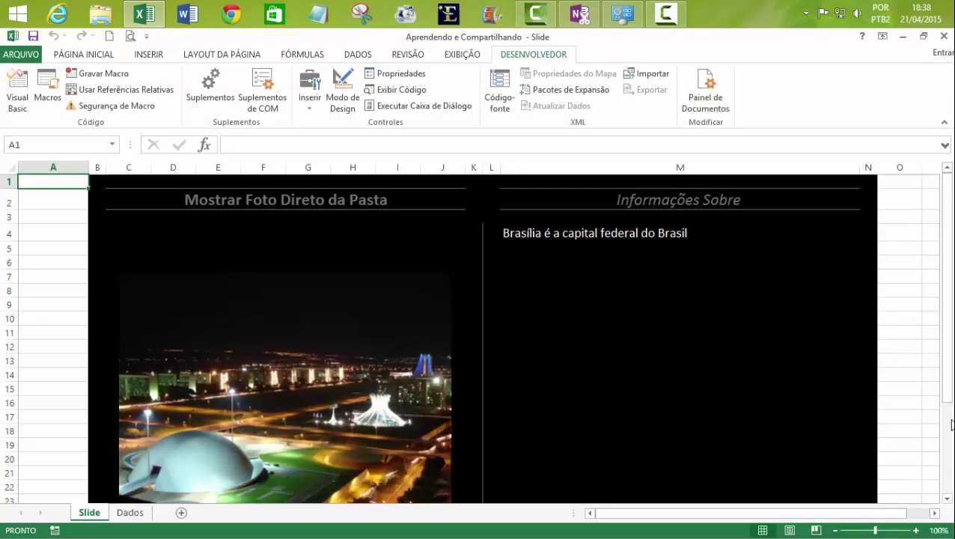
left_click(947, 449)
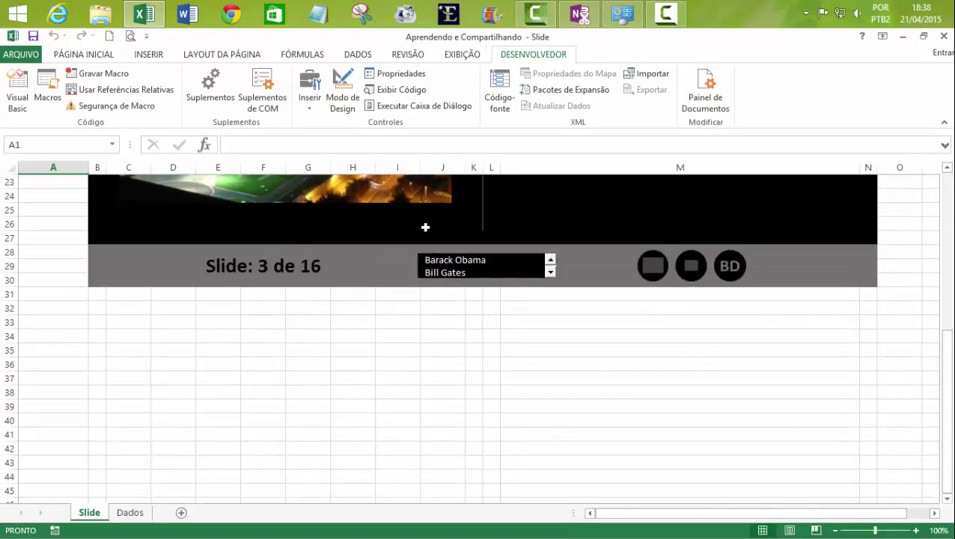
Step: Enter full screen, pick the second photo in the list, and jump to the Dados sheet with BD
left_click(653, 267)
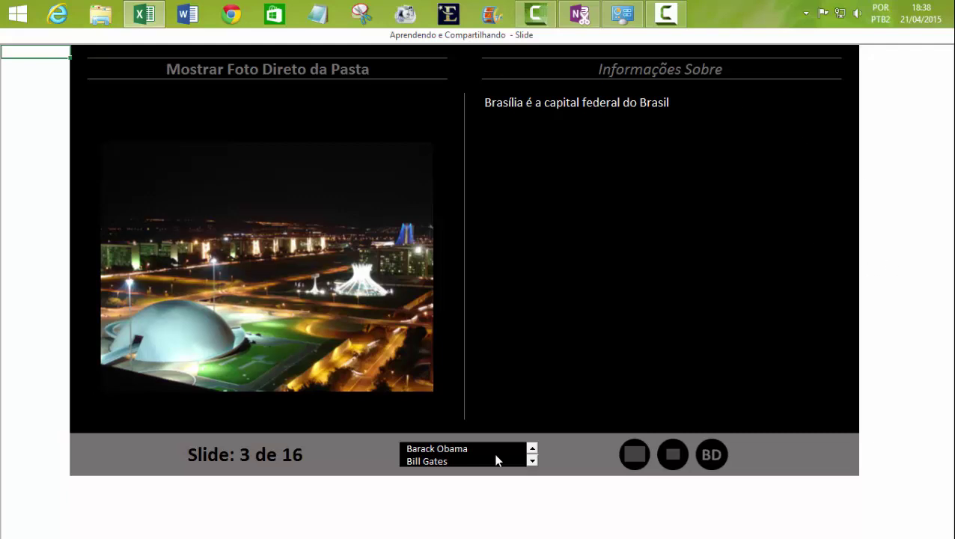
left_click(464, 448)
left_click(447, 459)
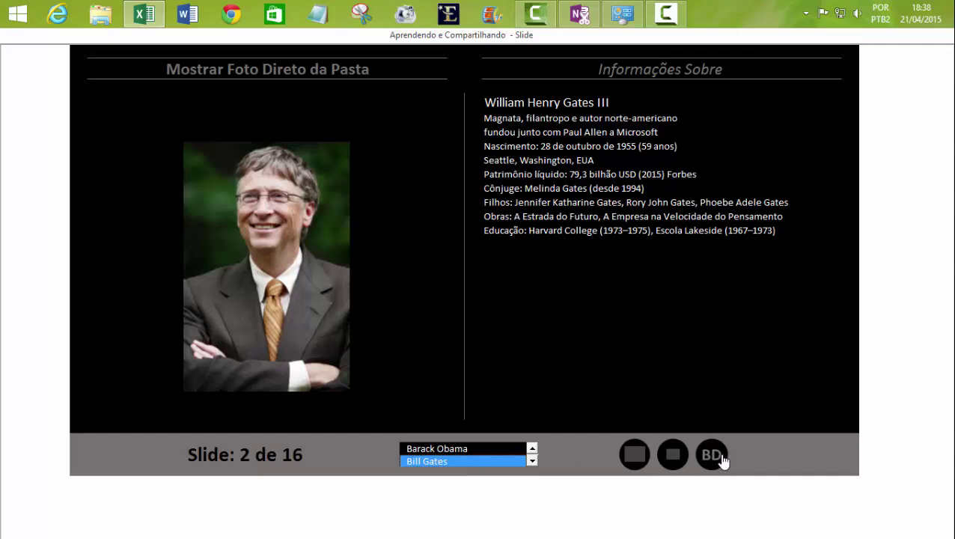
left_click(720, 455)
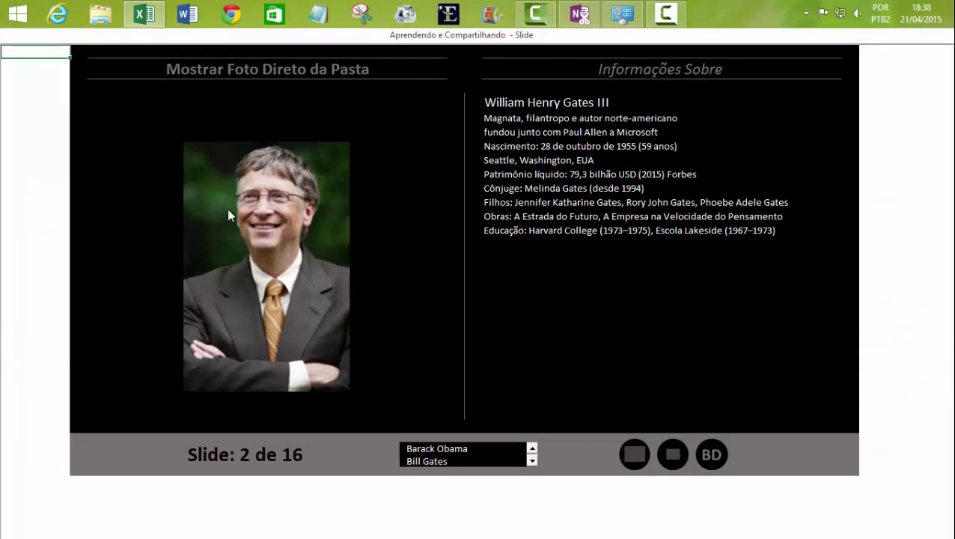
left_click(711, 454)
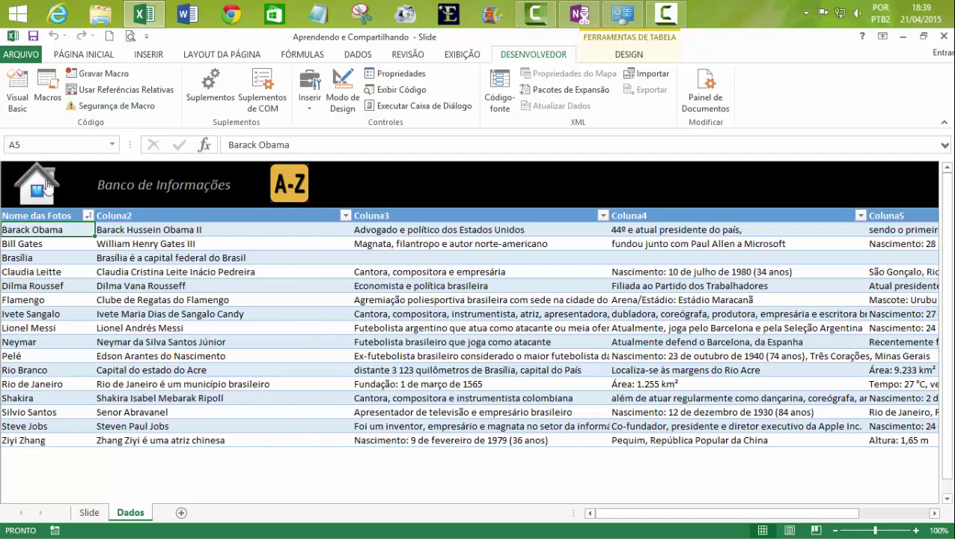
Step: Open the VBA editor on the Codigos module, scrolled up to Public Sub Classificar()
left_click(19, 92)
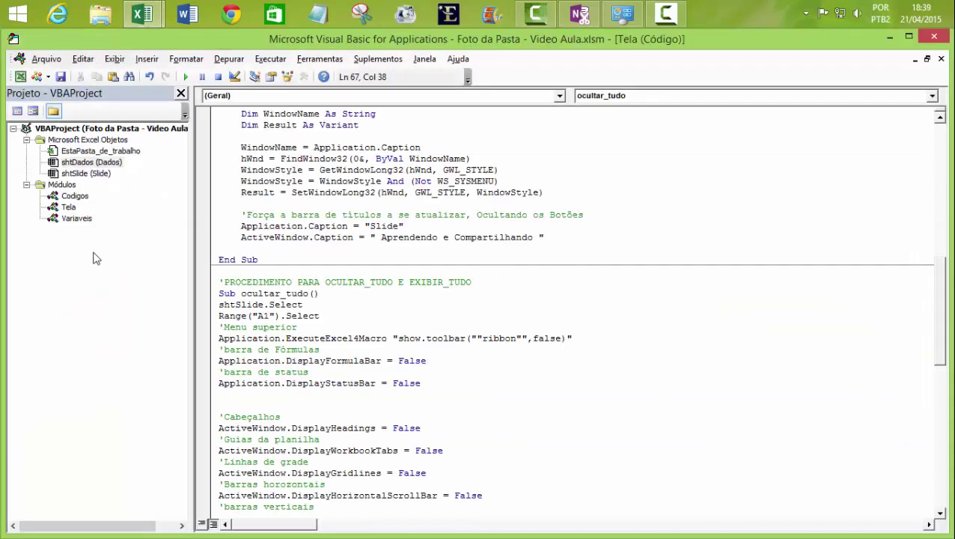
double_click(75, 196)
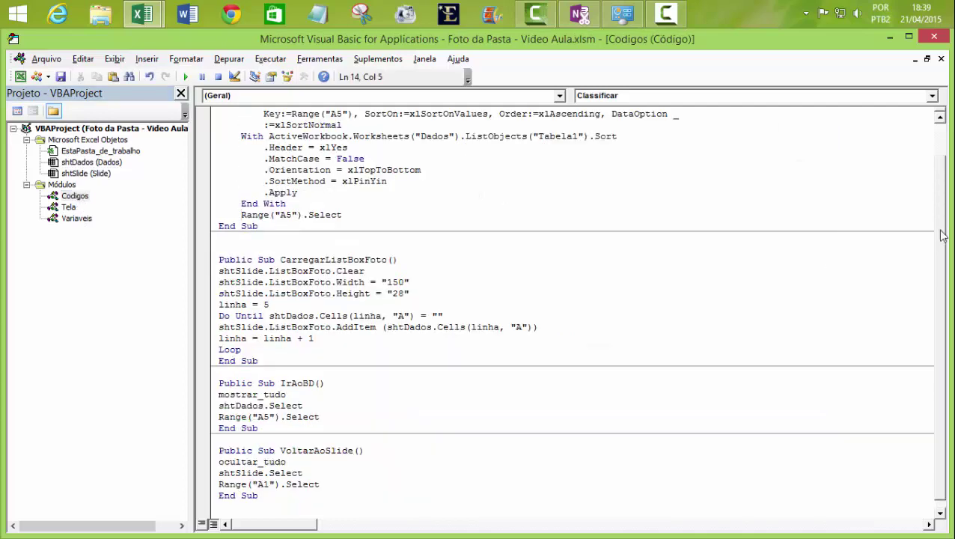
scroll(941, 217, "up", 1)
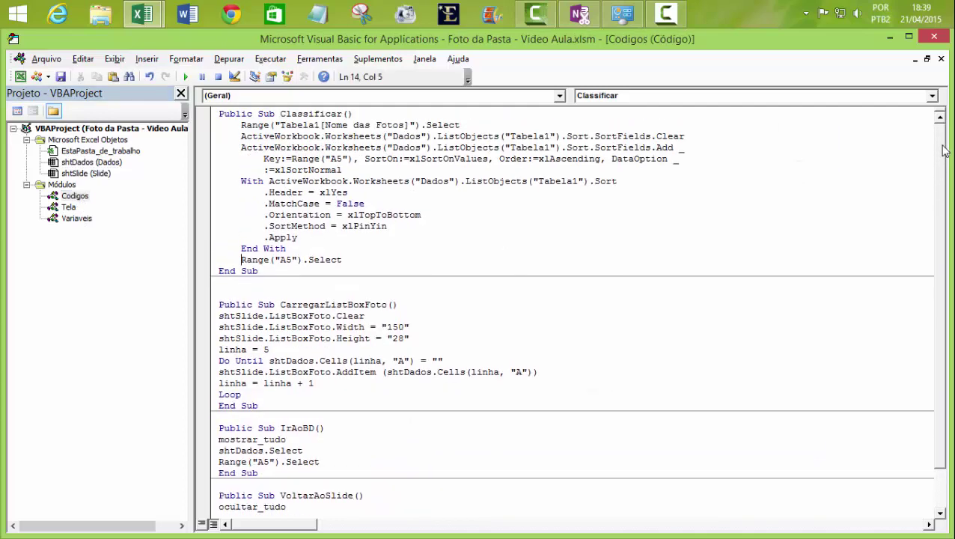
Step: Add an ActiveWorkbook.Save line after Range("A5").Select in the Classificar procedure
left_click(360, 259)
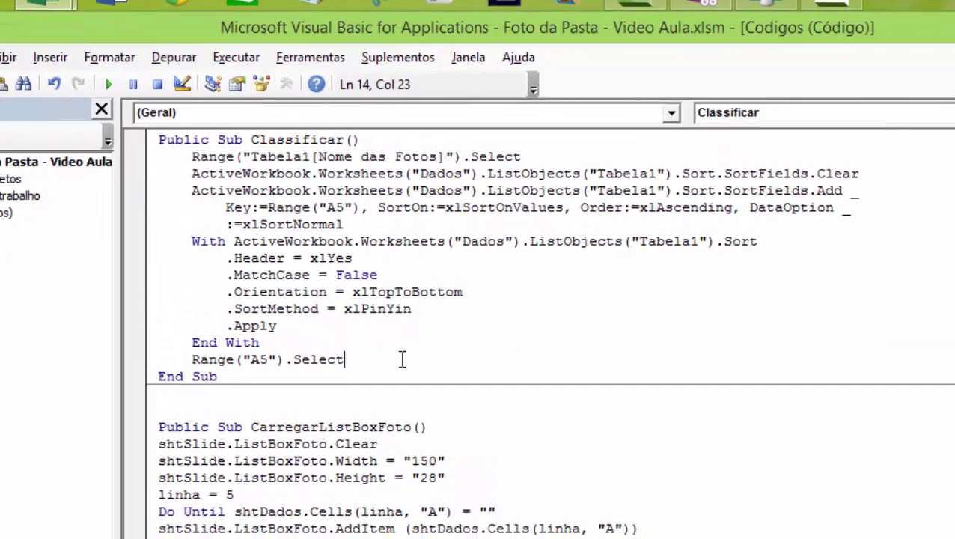
key("Return")
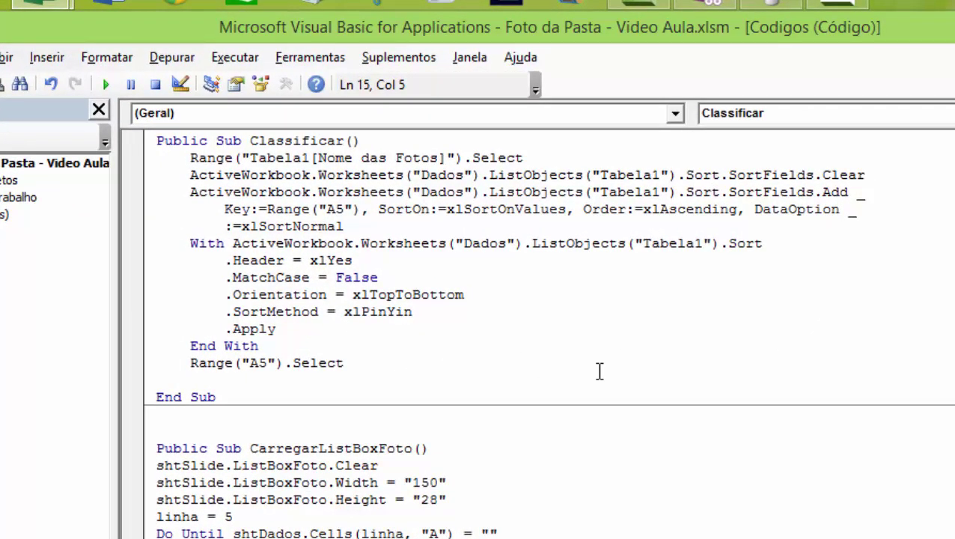
type("a")
key("BackSpace")
key("BackSpace")
type("acti")
type("vew")
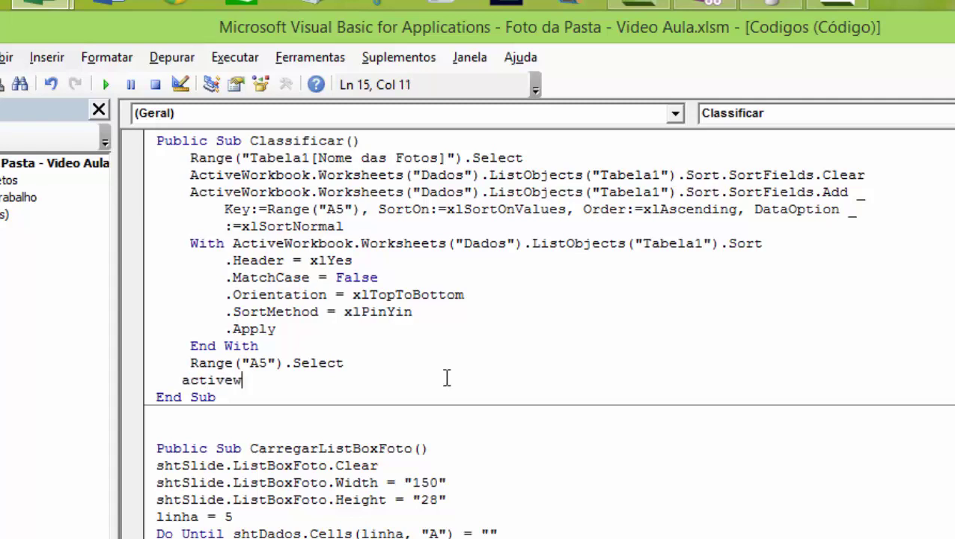
key("BackSpace")
key("BackSpace")
type("wo")
type("rd")
key("BackSpace")
type("k")
type("boo")
type("k.s")
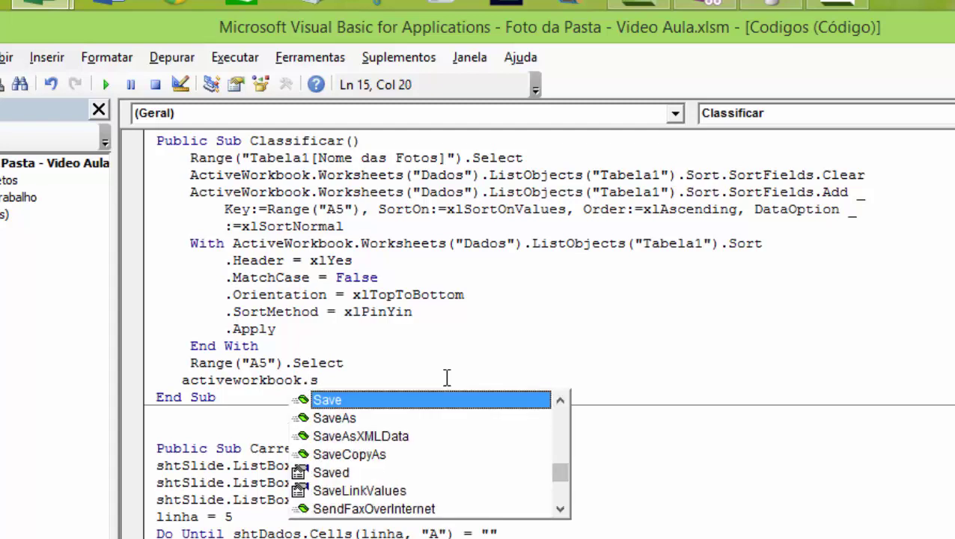
key("Tab")
Step: Indent the ActiveWorkbook.Save line to align with the rest of the block
left_click(462, 345)
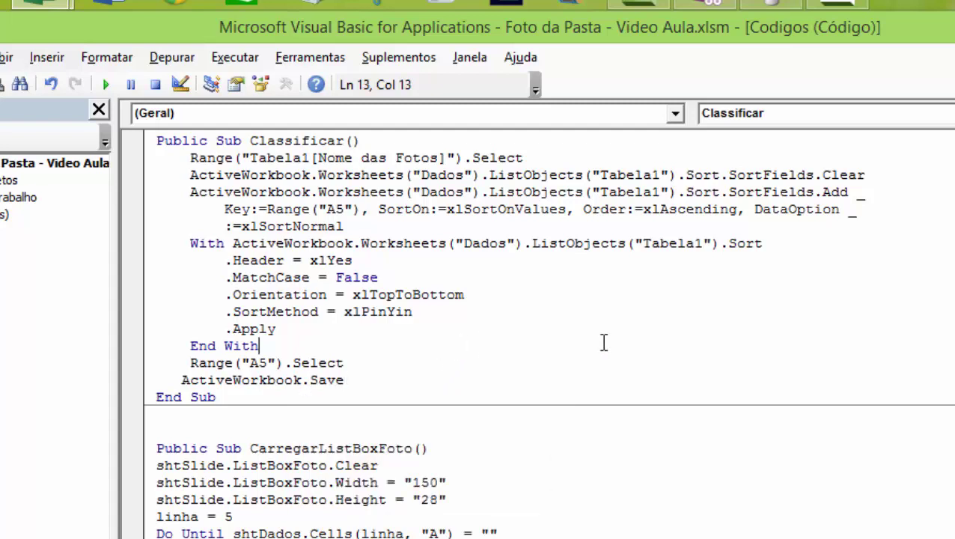
left_click(183, 380)
left_click(536, 347)
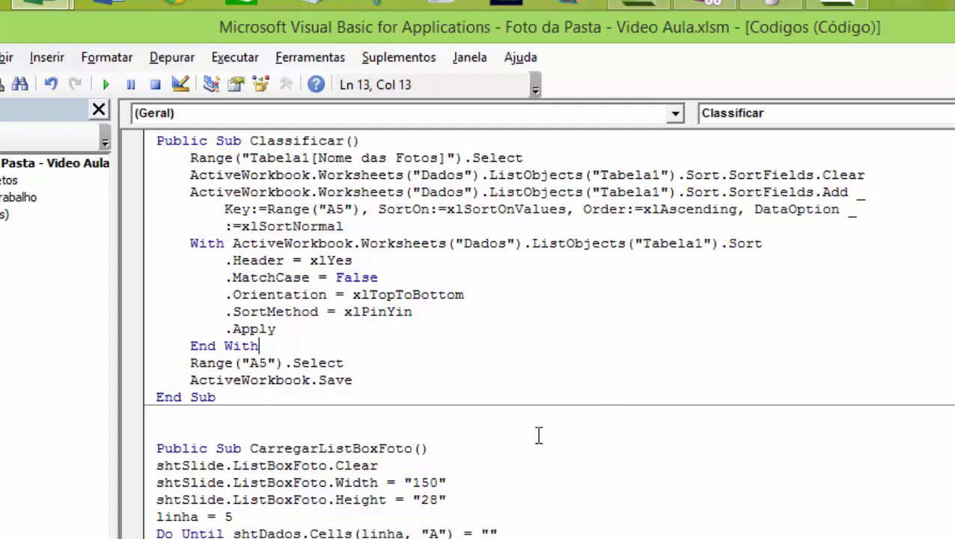
left_click_drag(186, 379, 380, 381)
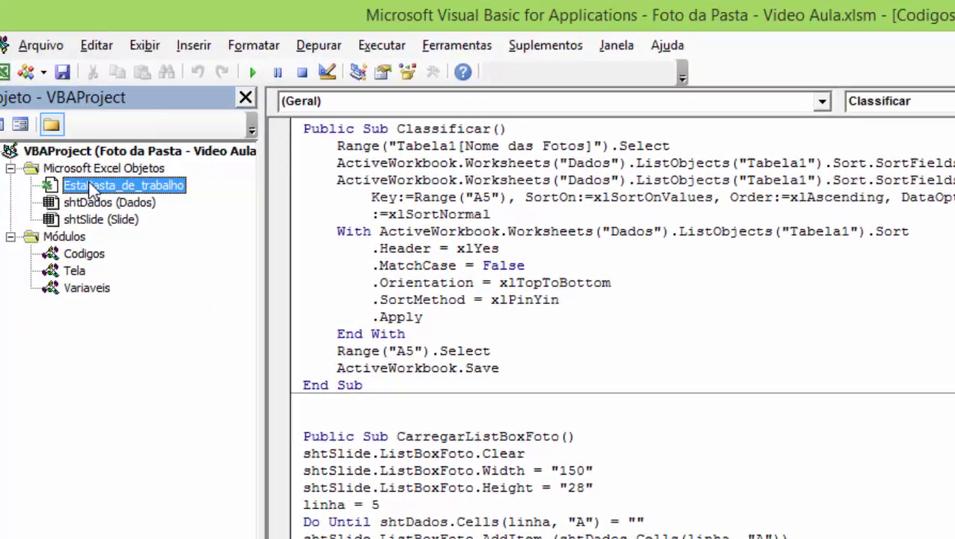
Step: In EstaPasta_de_trabalho, create a Workbook_BeforeClose event containing ActiveWorkbook.Saved = True
double_click(105, 183)
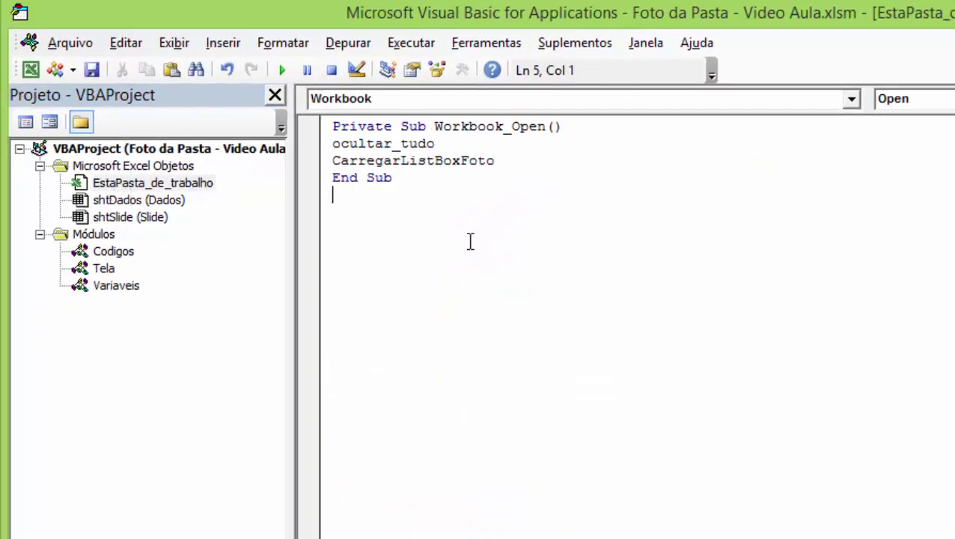
left_click(850, 101)
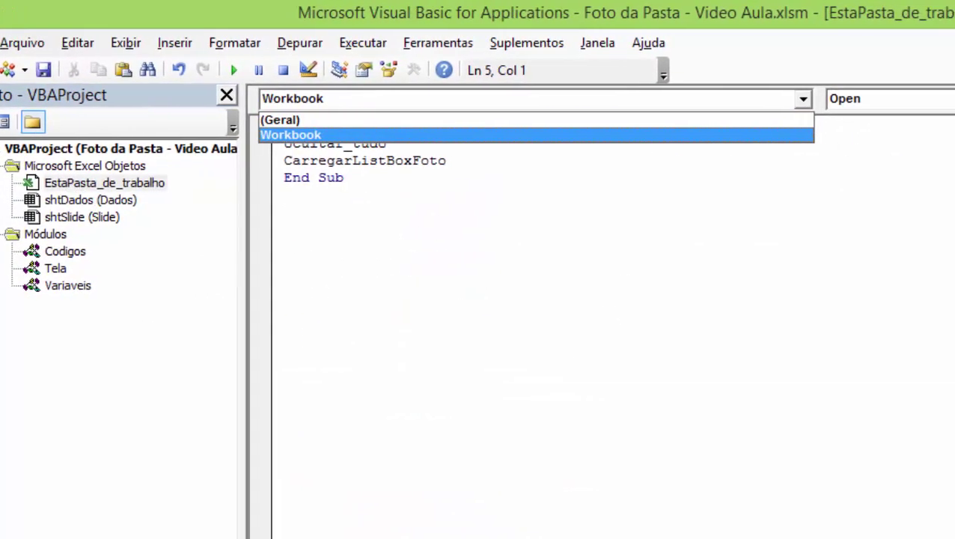
left_click(488, 136)
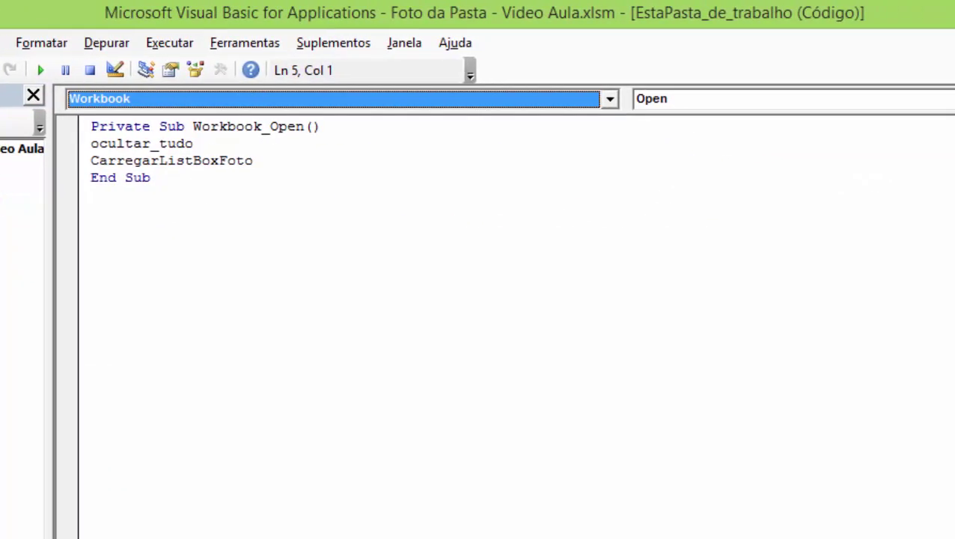
left_click(794, 98)
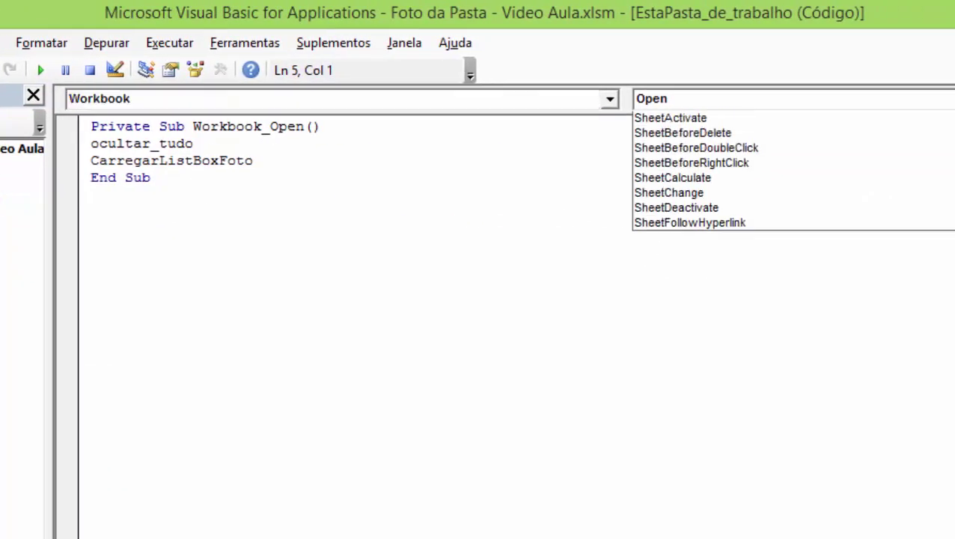
scroll(794, 202, "up", 4)
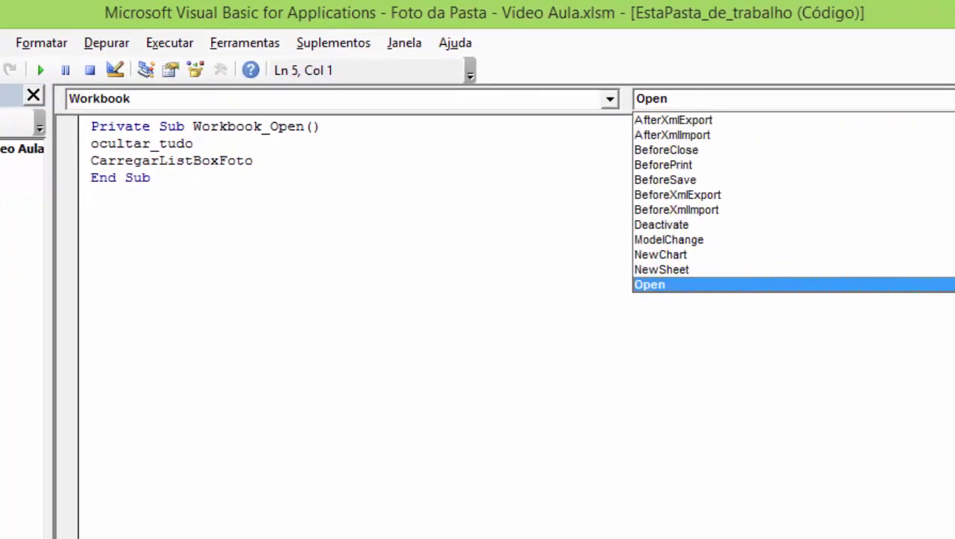
left_click(668, 150)
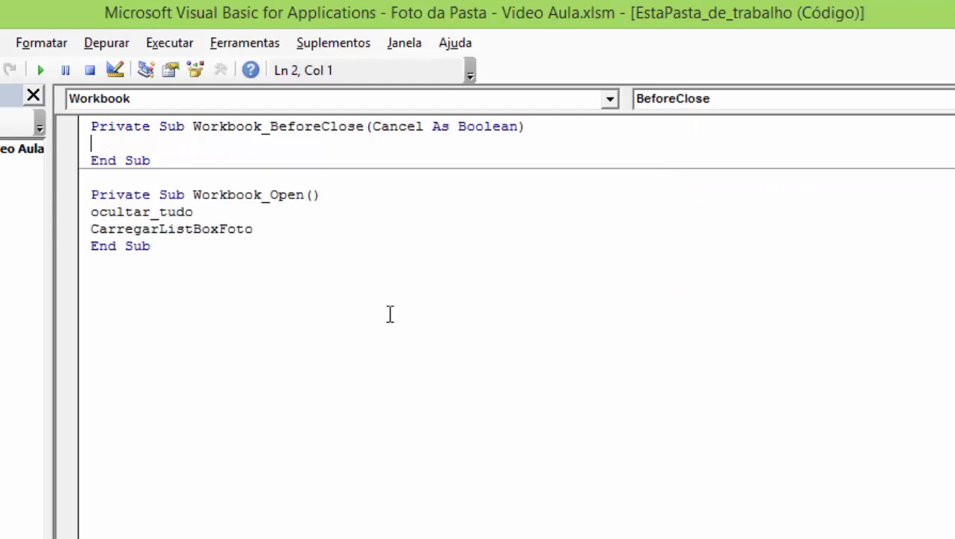
type("ActiveWorkbook.Save")
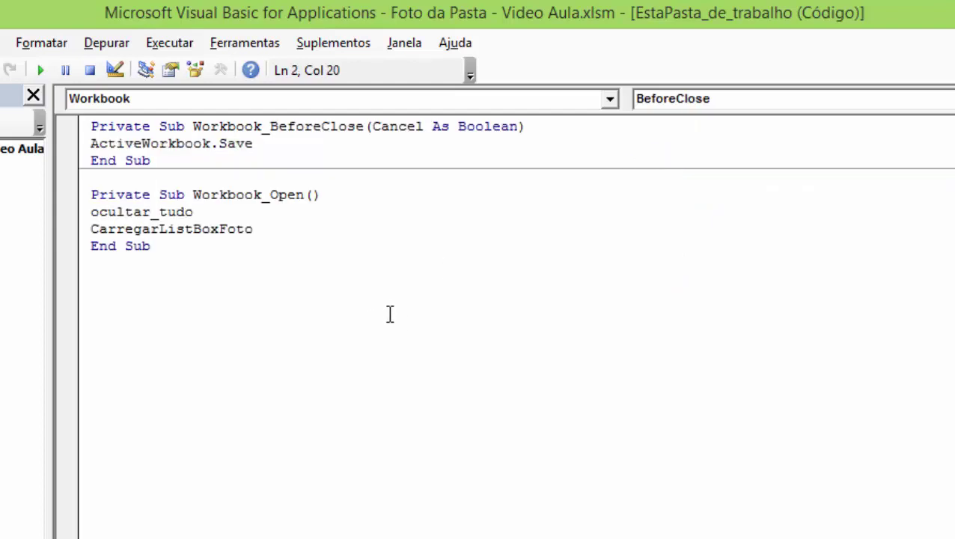
type("d=tr")
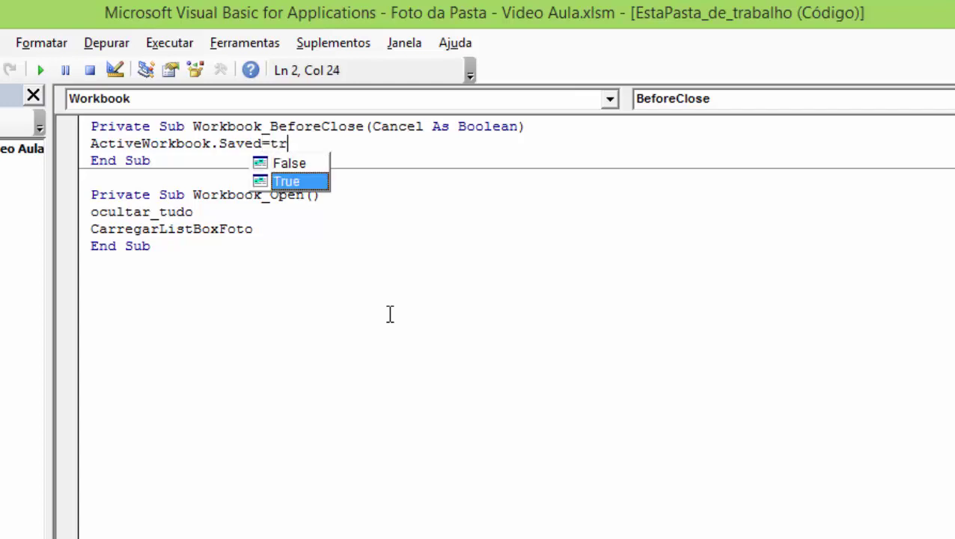
key("Tab")
left_click(390, 313)
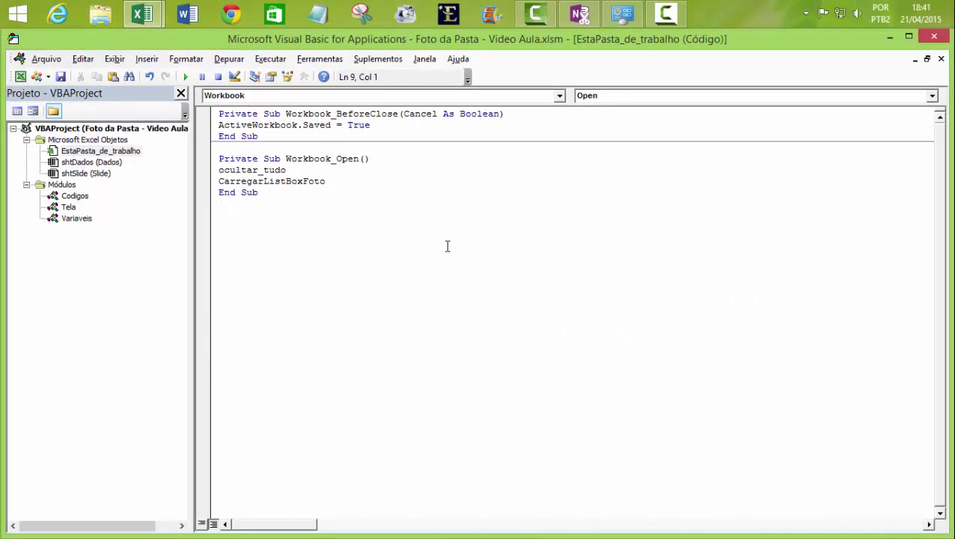
Step: Back in Excel, sort Dados A-Z with the macro button, then view the Bill Gates slide
mouse_move(142, 14)
left_click(86, 73)
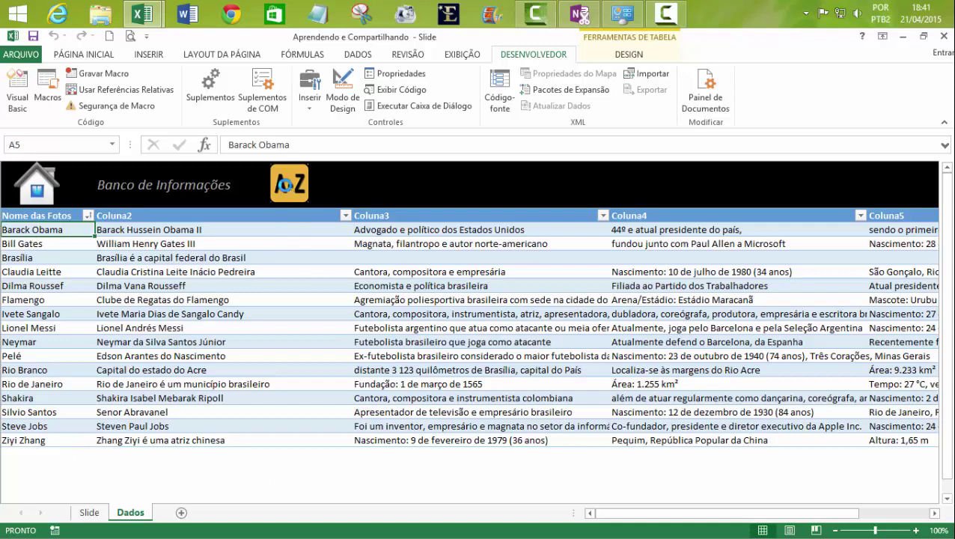
left_click(287, 186)
left_click(294, 181)
left_click(103, 514)
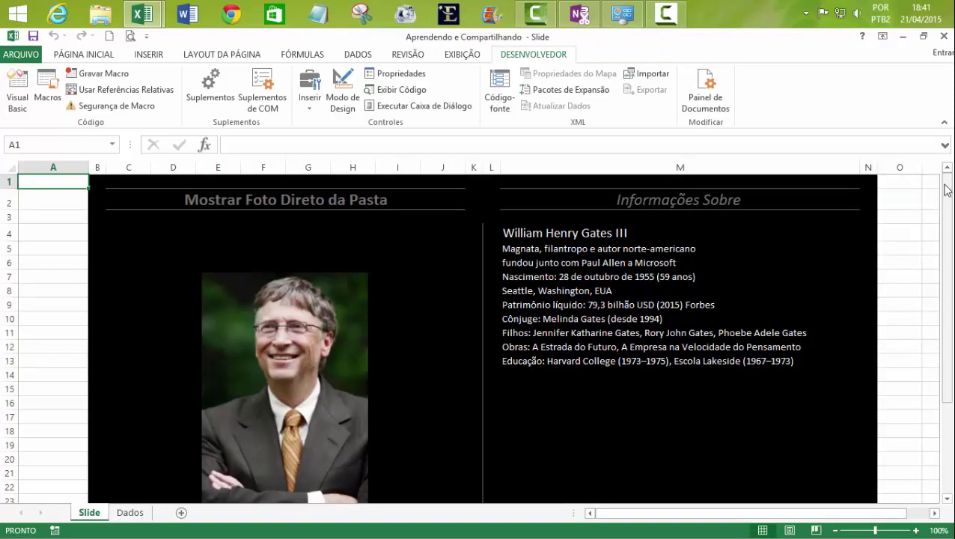
left_click_drag(947, 217, 949, 309)
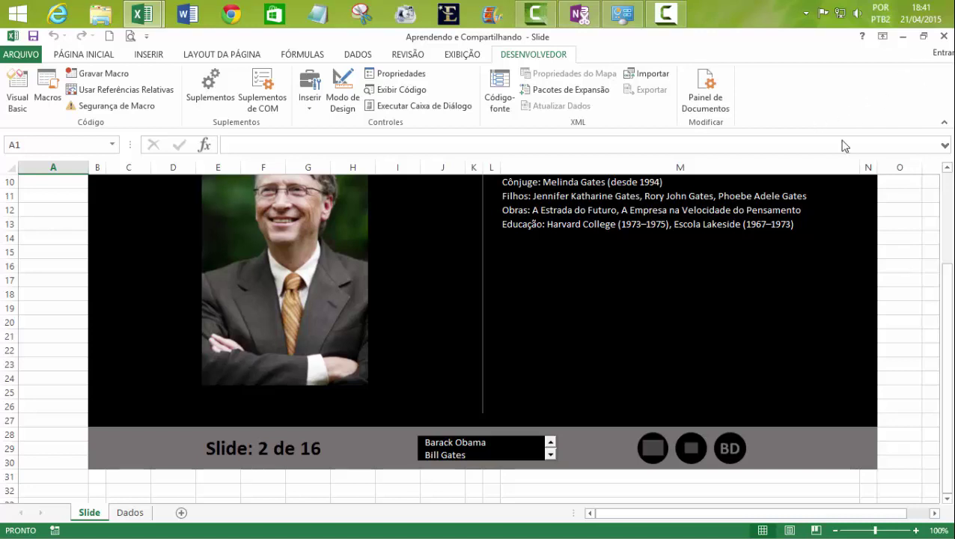
Step: Close Excel and reopen 'Foto da Pasta - Video Aula' from the taskbar's recent files list
left_click(945, 41)
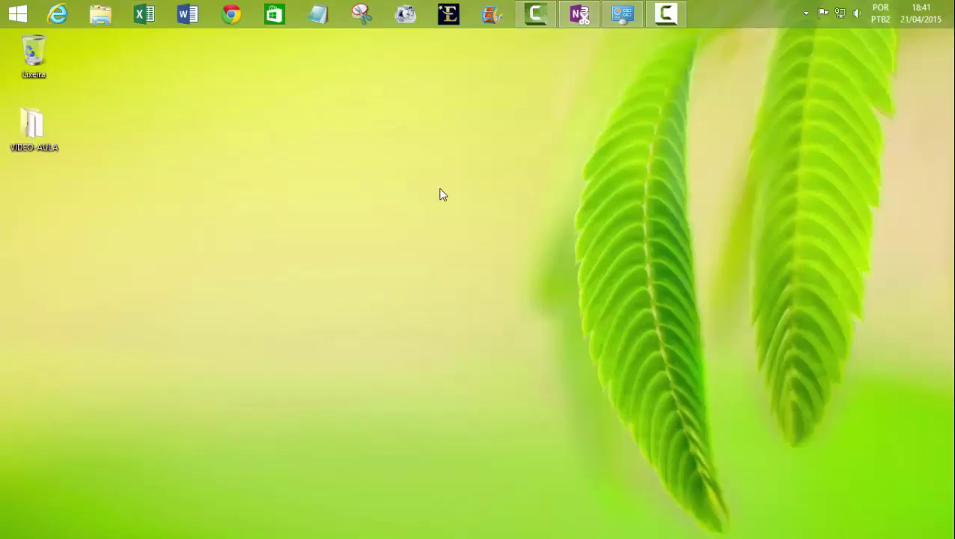
right_click(142, 15)
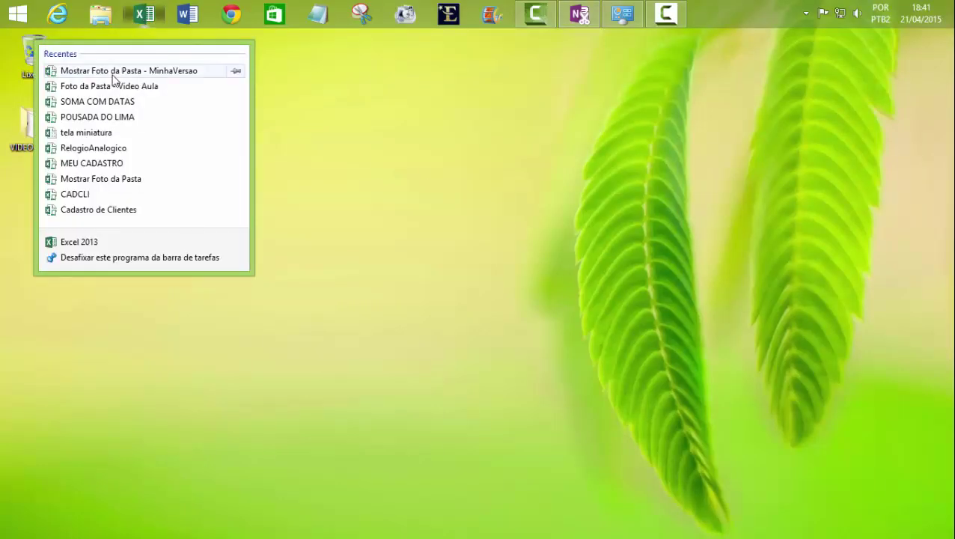
left_click(147, 87)
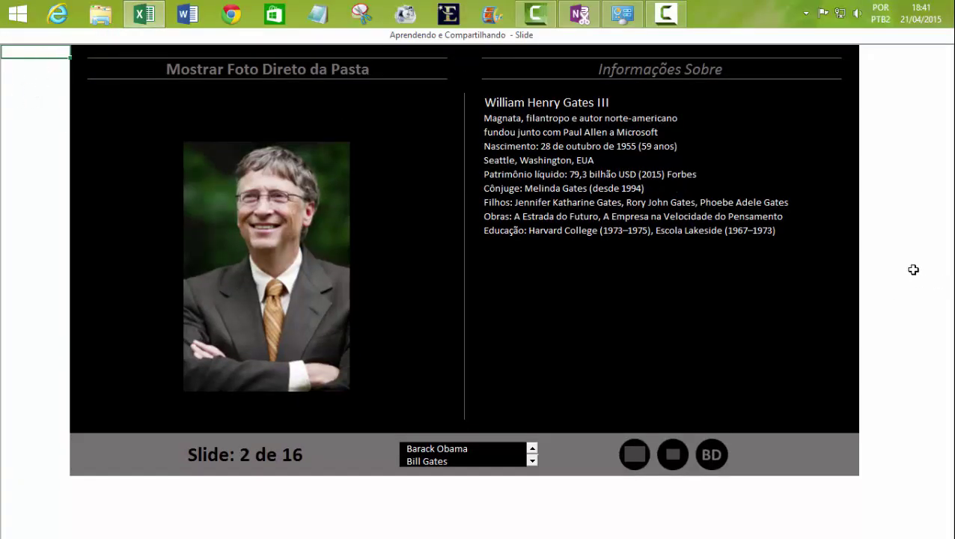
Step: Show Barack Obama and Bill Gates, advance five slides to Rio Branco, then return to Dados via BD
left_click(423, 449)
left_click(426, 461)
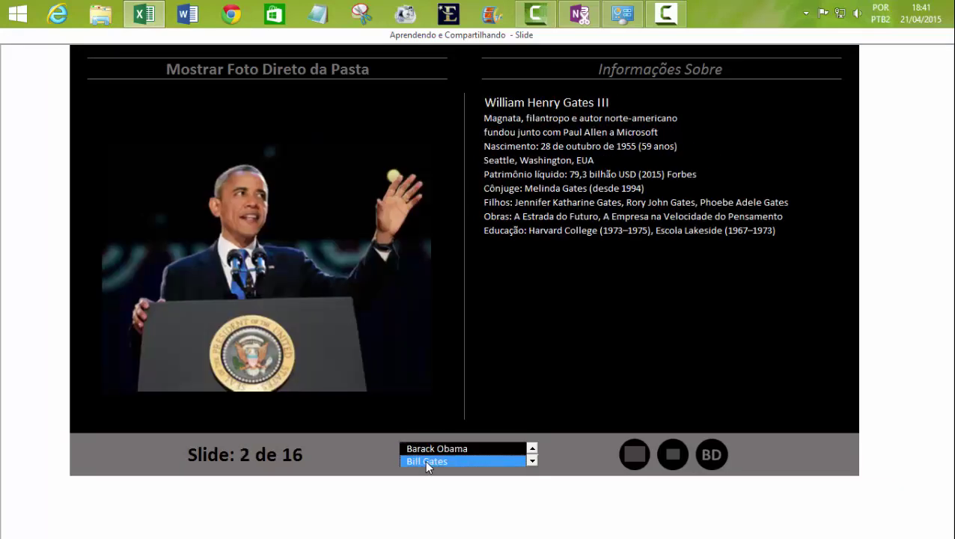
key("Down")
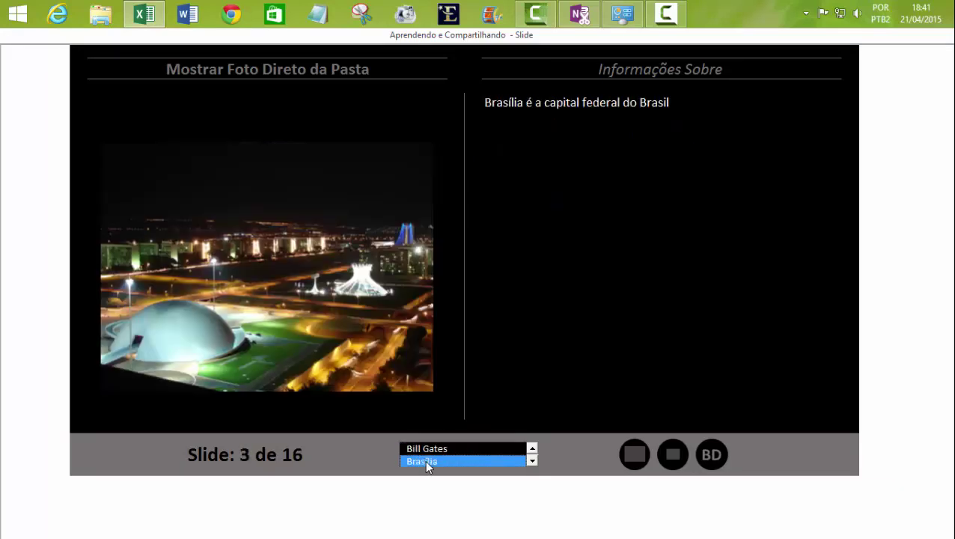
key("Down")
key("Down")
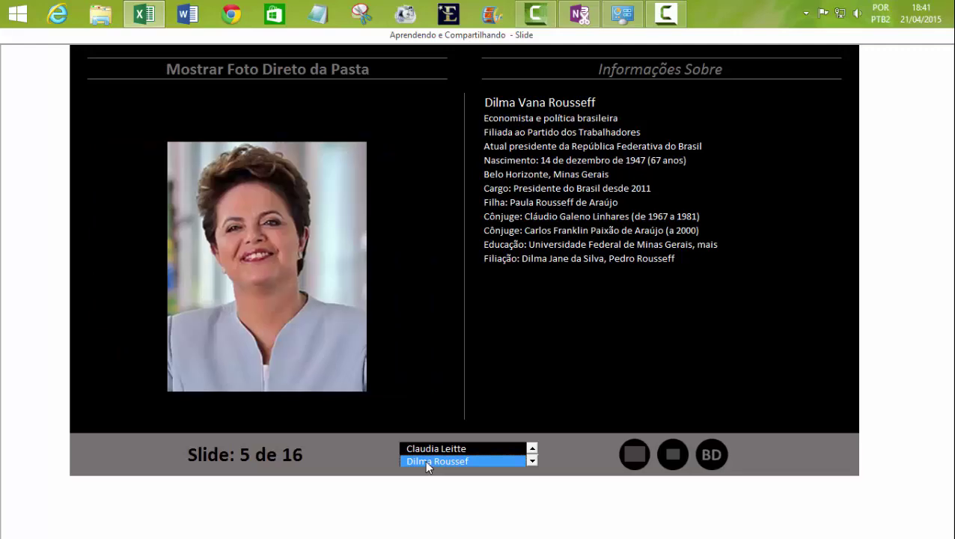
key("Down")
key("Down")
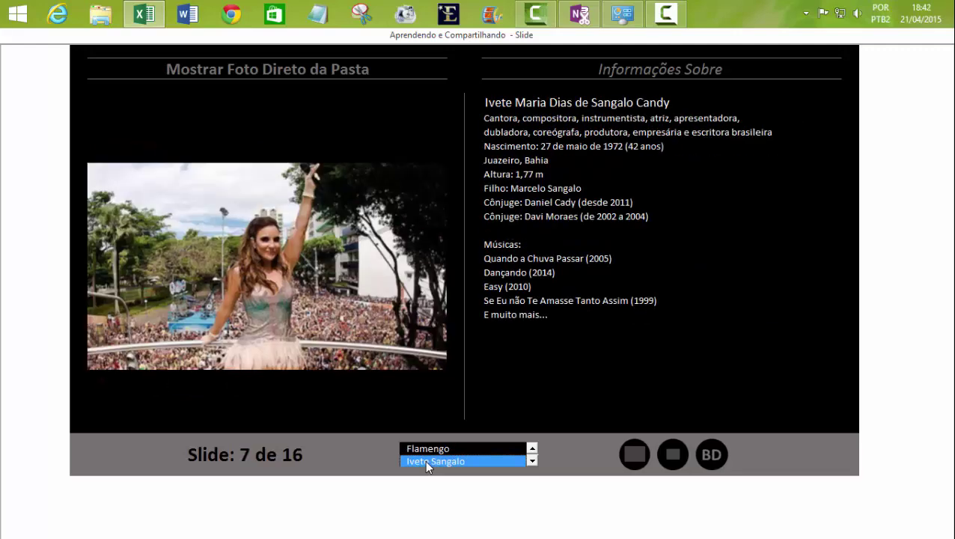
key("Down")
key("Down")
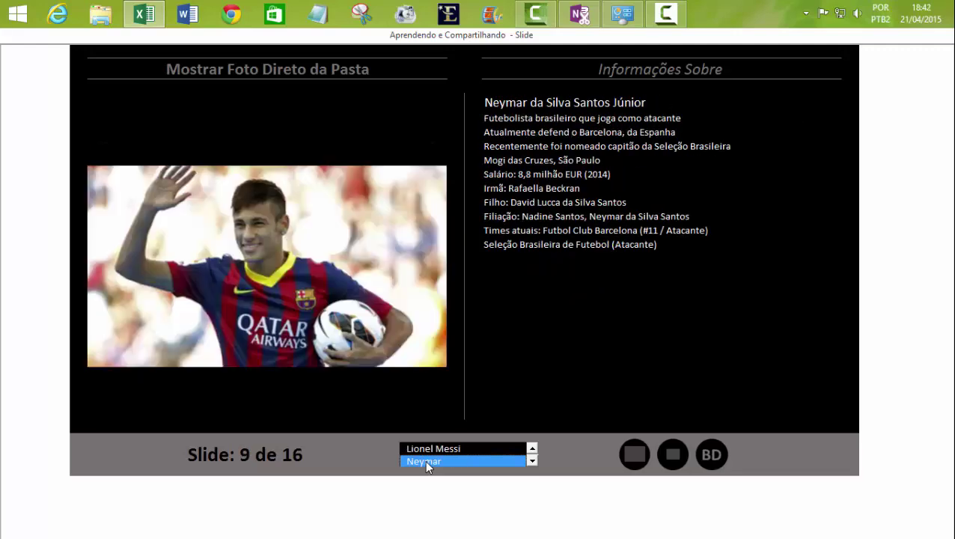
key("Down")
key("Down")
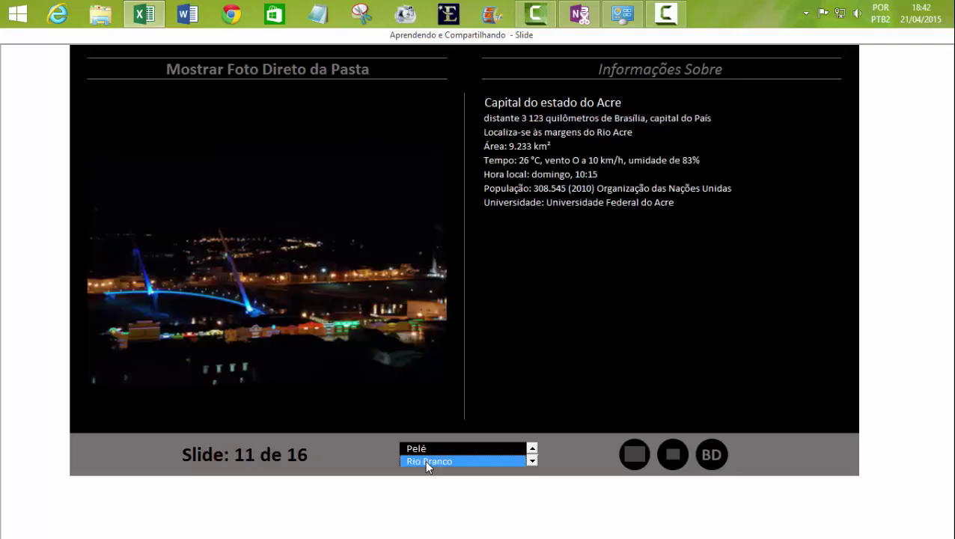
left_click(706, 455)
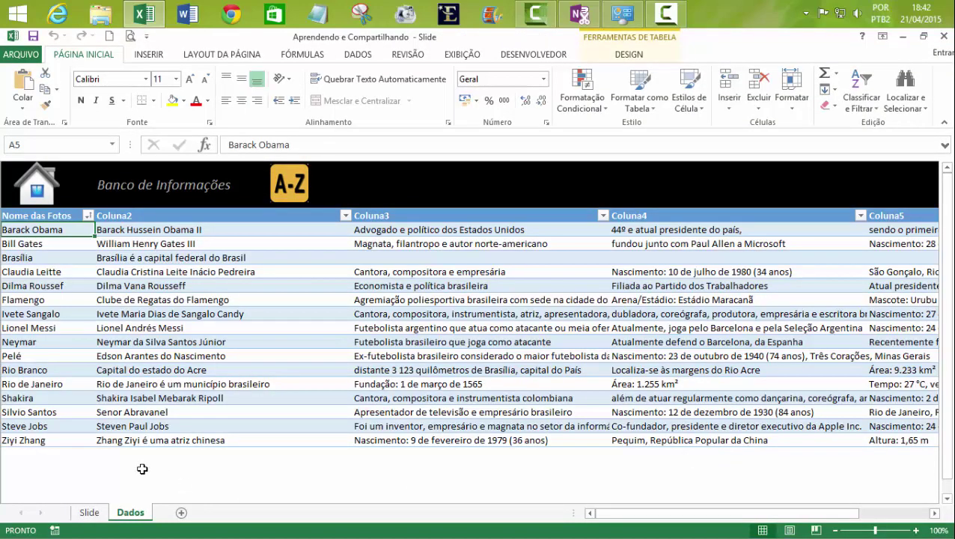
Step: Select cell A21 on Dados and relaunch the slideshow with the house button
left_click(16, 454)
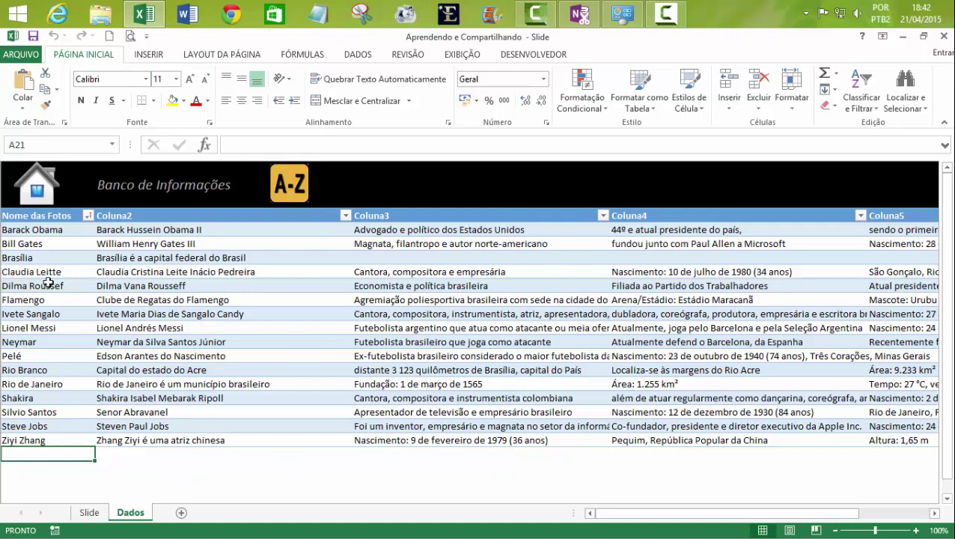
left_click(31, 183)
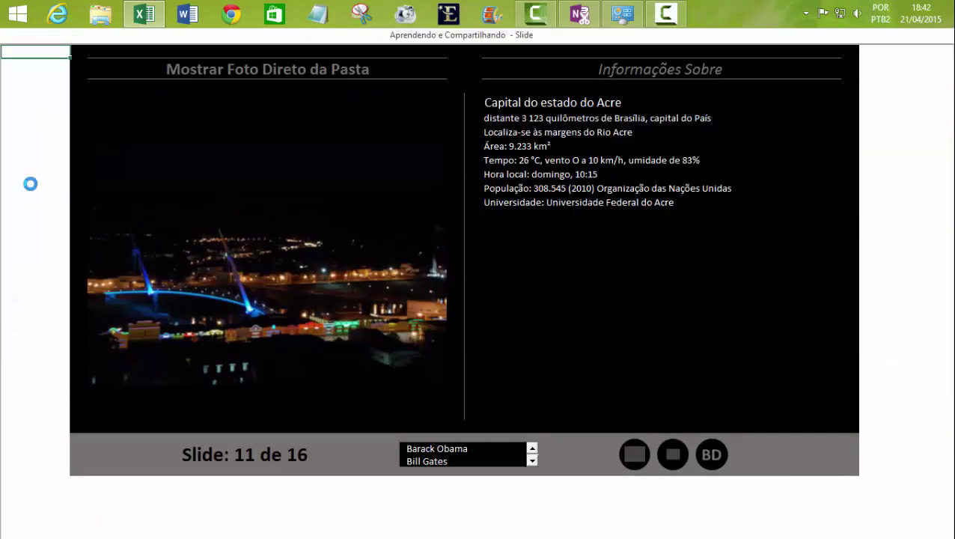
Step: Jump the slideshow to Shakira using the name picker dropdown below the info panel
left_click(735, 425)
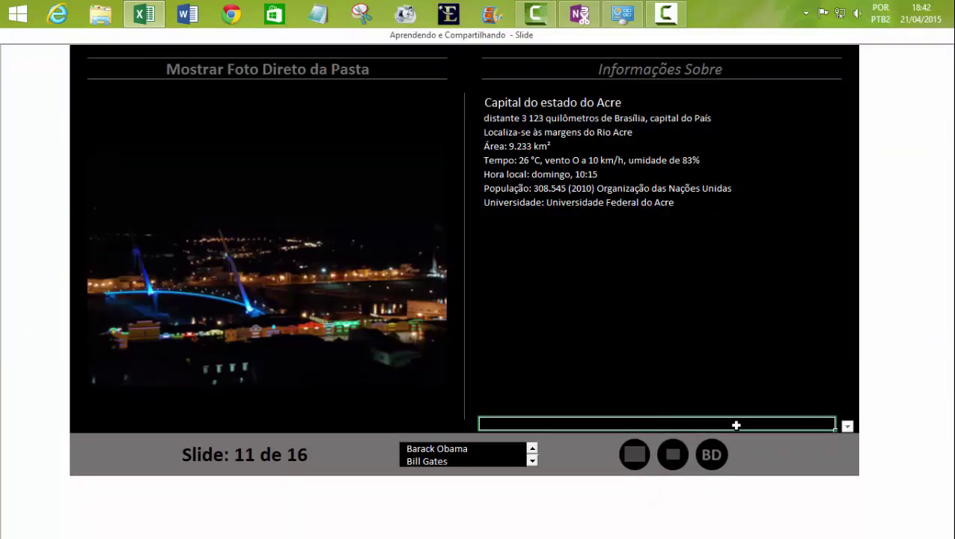
left_click(848, 426)
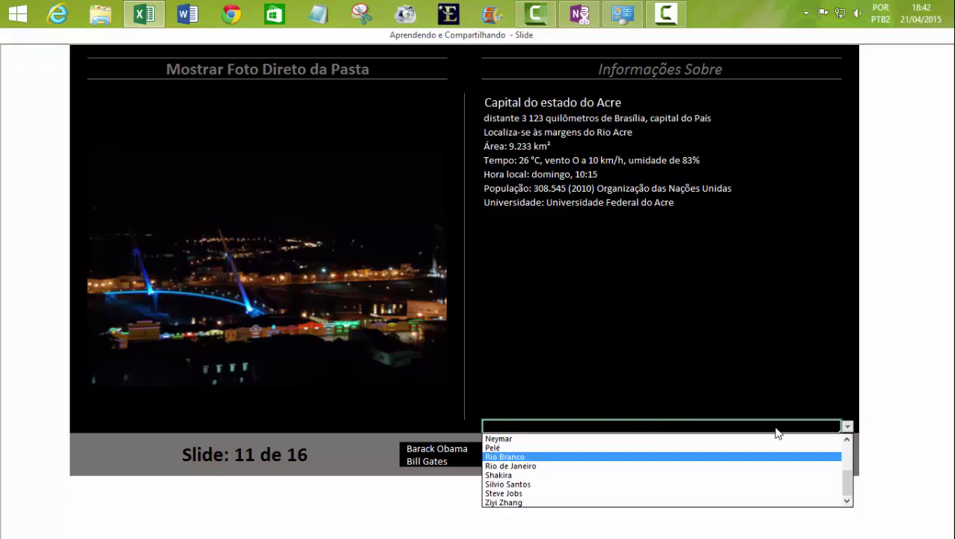
left_click(559, 476)
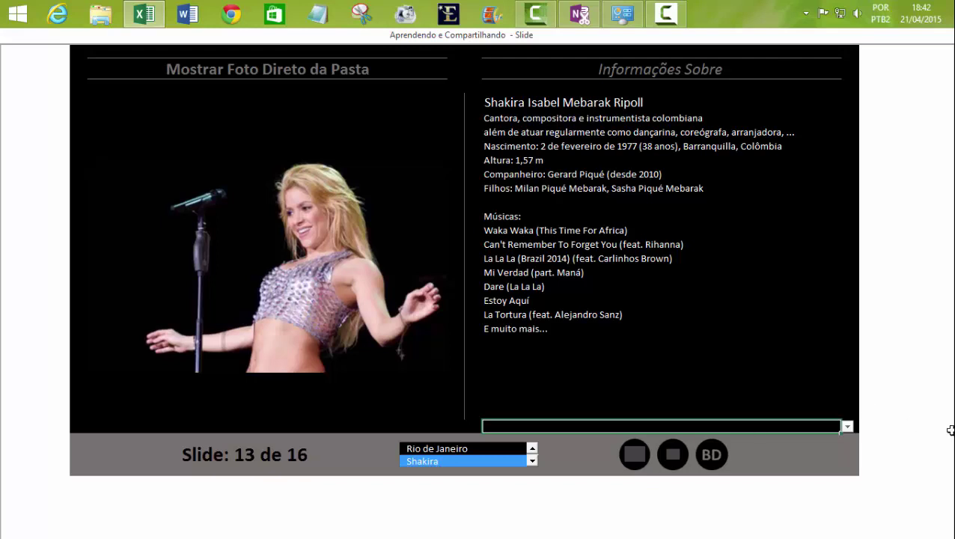
left_click(894, 428)
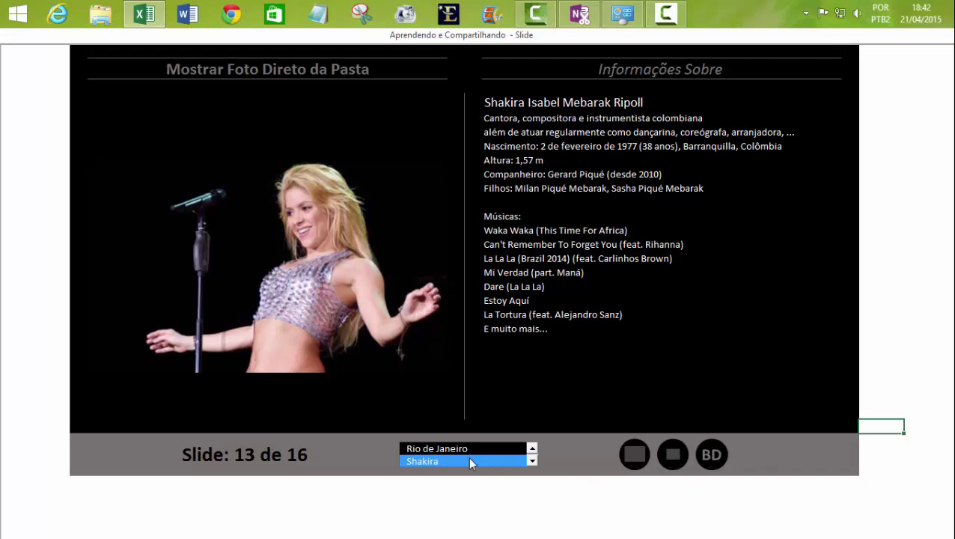
Step: Show Rio de Janeiro from the list, then step back two slides
left_click(447, 449)
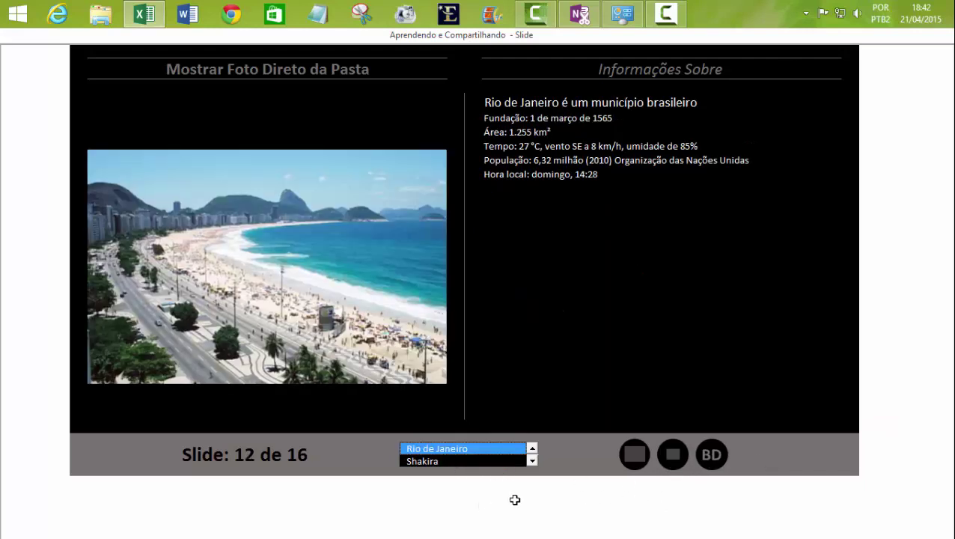
key("Up")
key("Up")
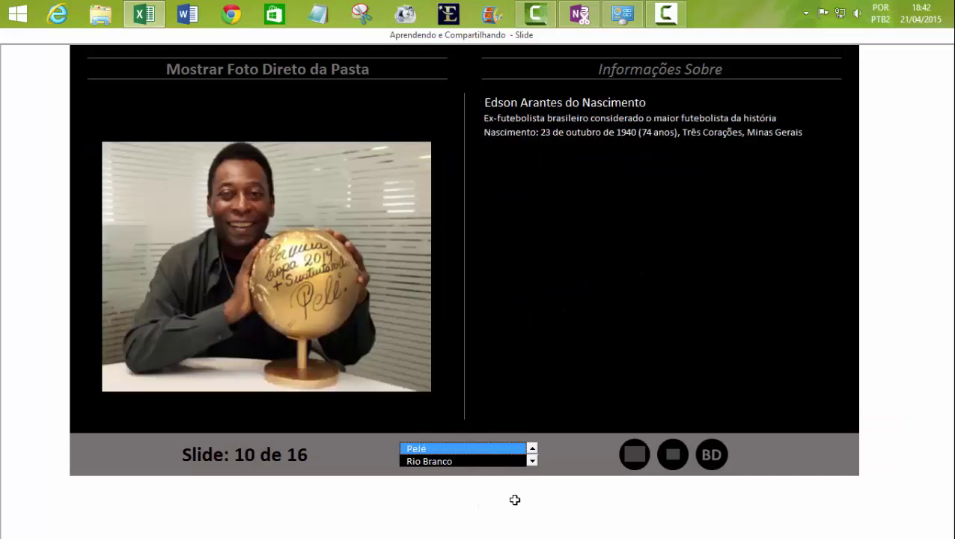
key("Up")
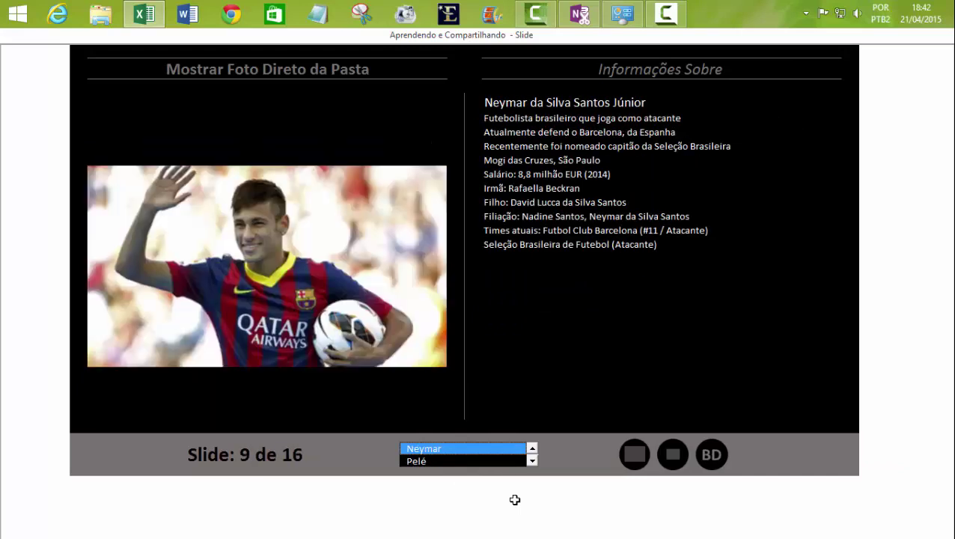